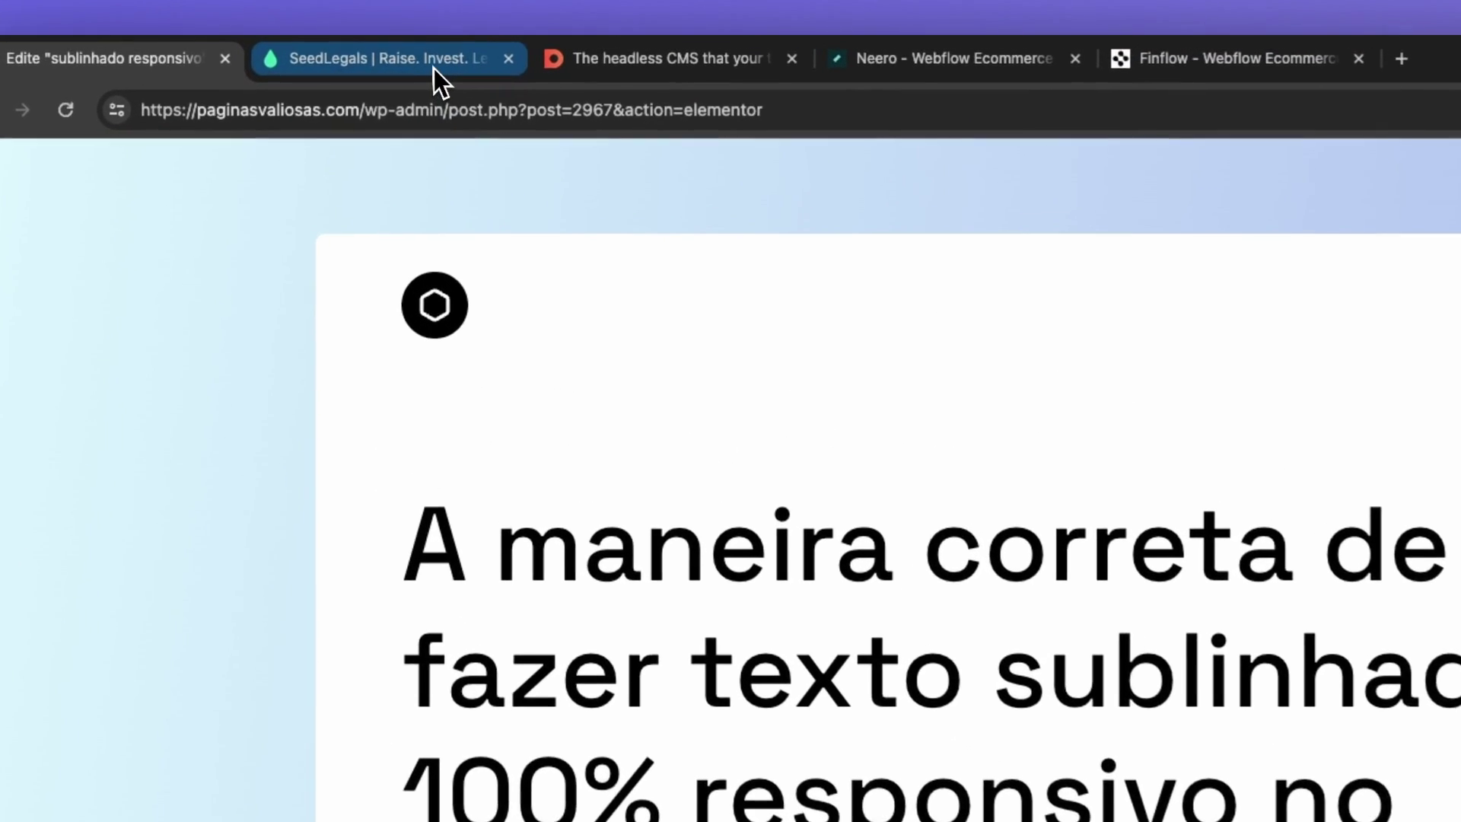
Examine how the words "faster" and "Everything you need." are underlined in the SeedLegals home page headings
click(342, 48)
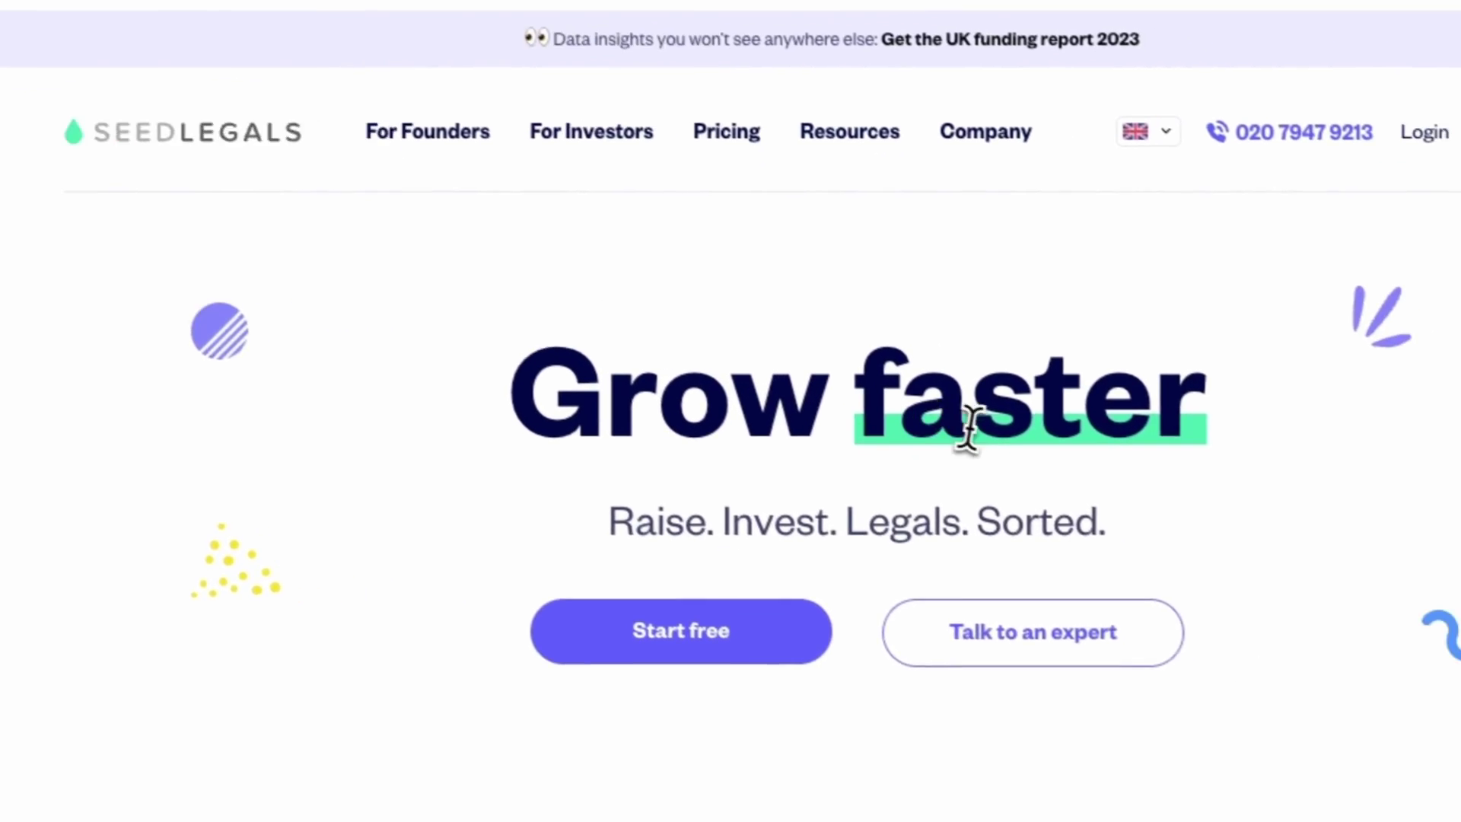
drag(612, 308, 986, 328)
click(1054, 357)
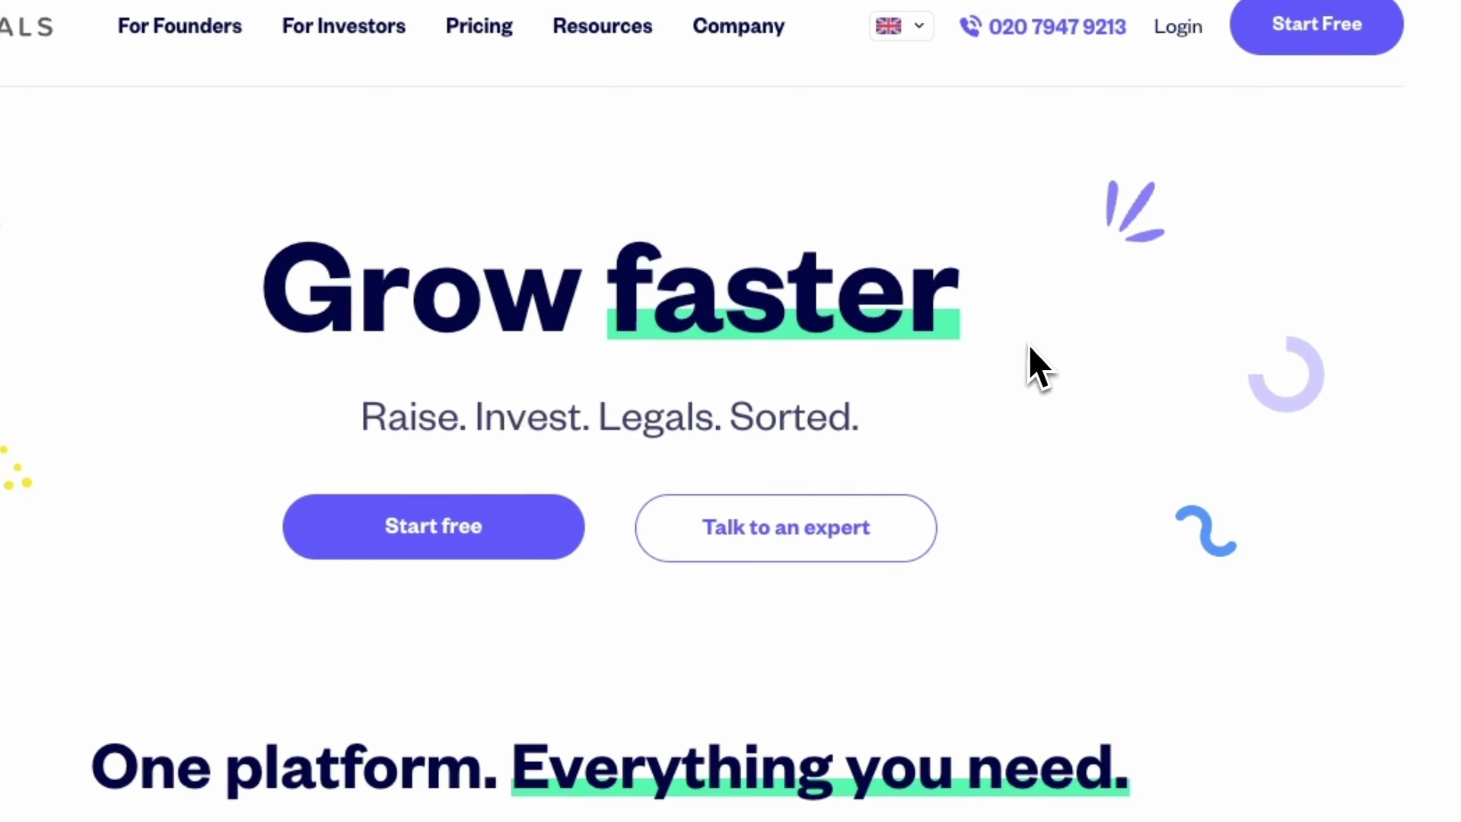
scroll(751, 335, down, 2)
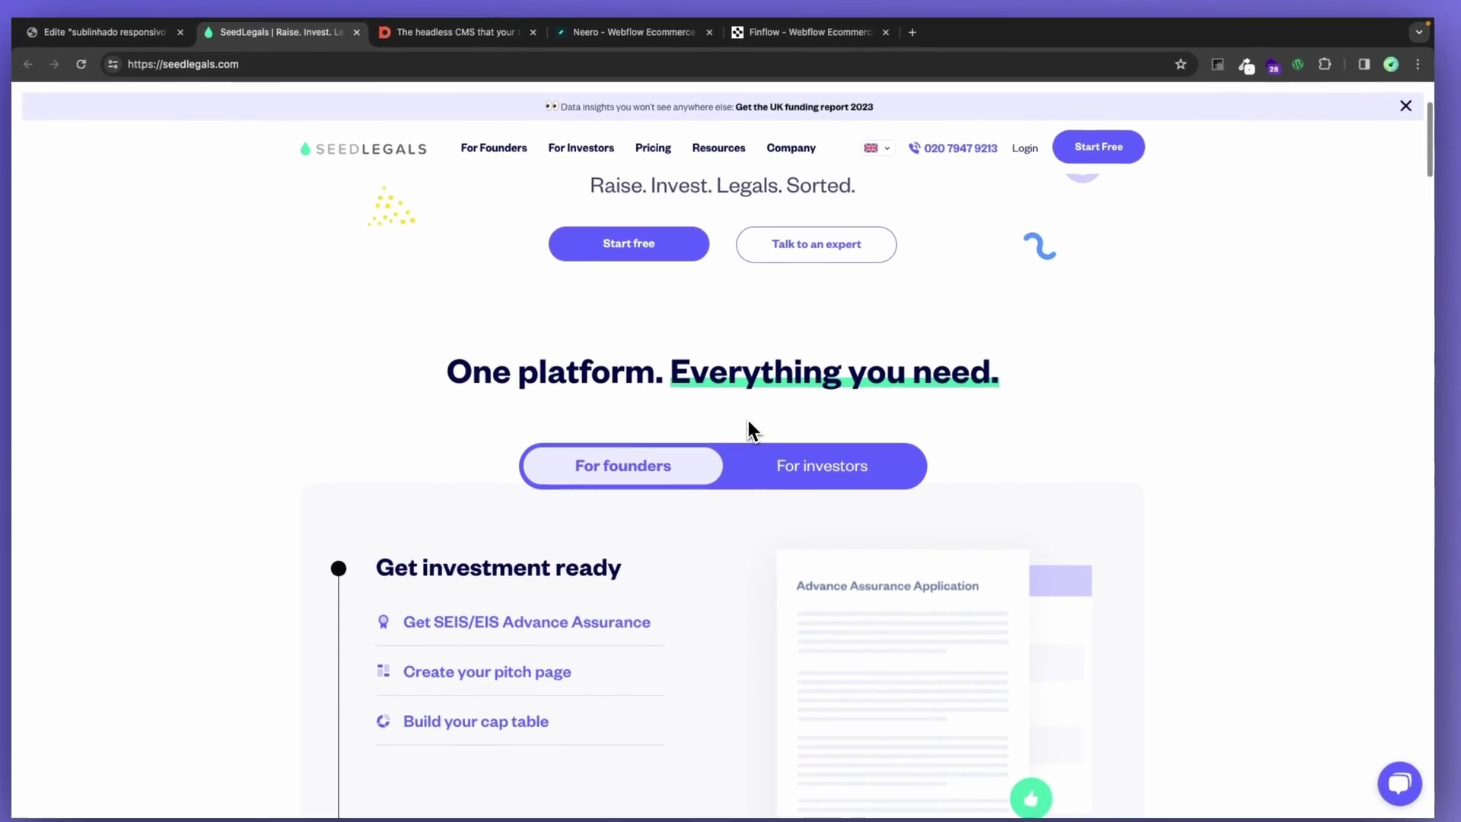
scroll(532, 407, up, 3)
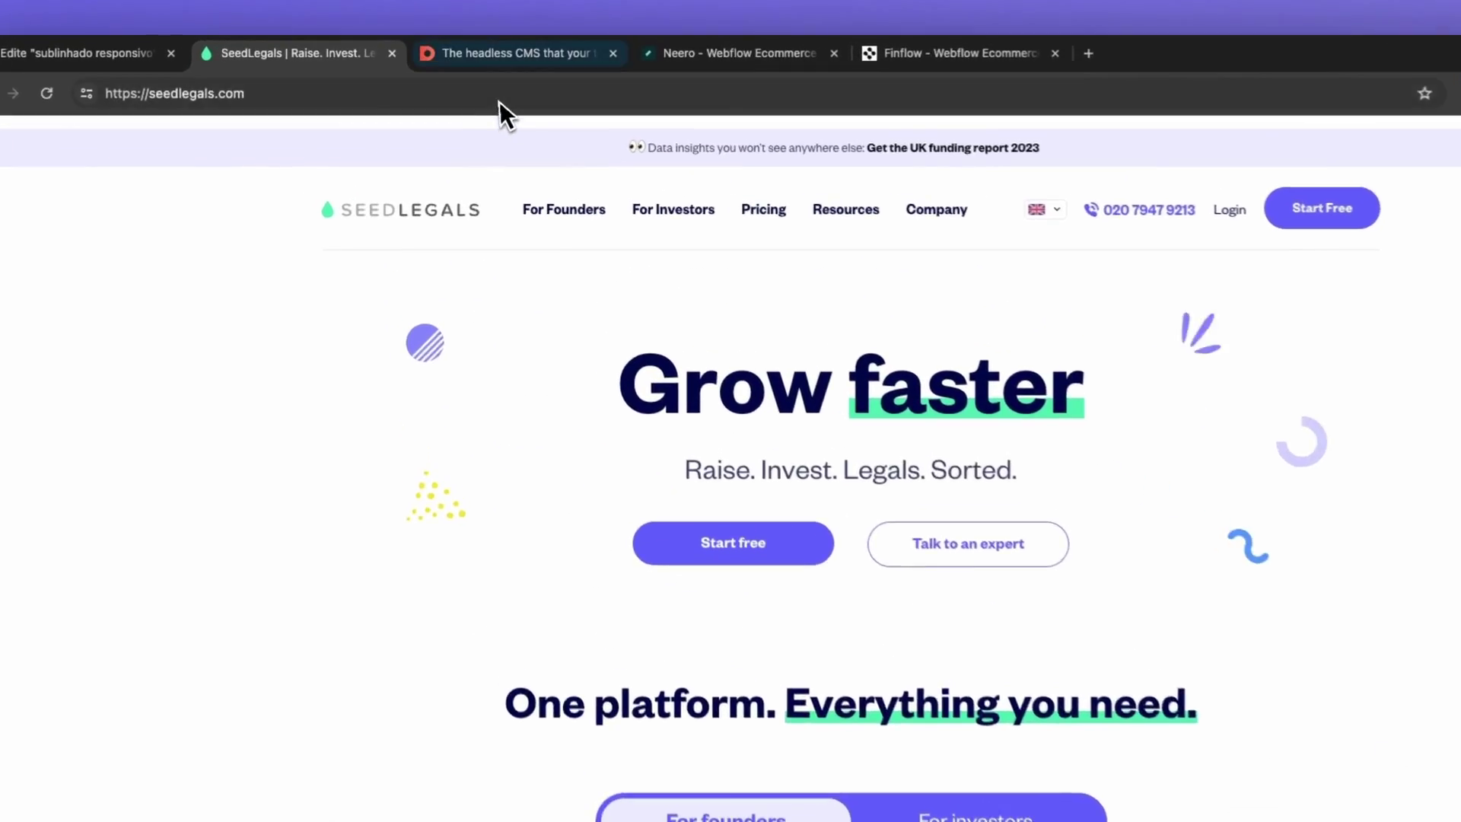
Examine the underlined heading text on the DatoCMS and Neero sites
click(487, 48)
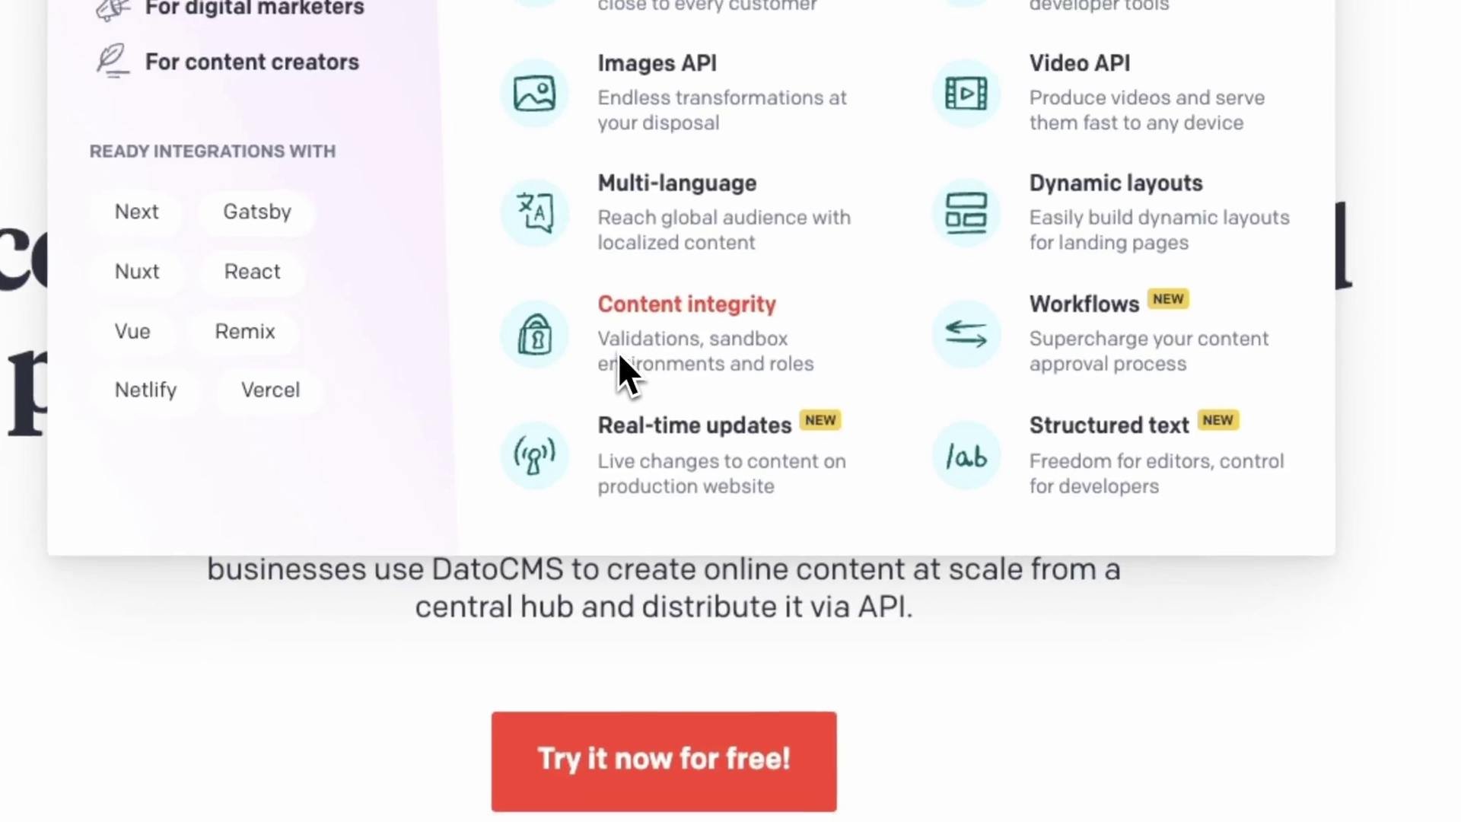
scroll(1029, 436, down, 5)
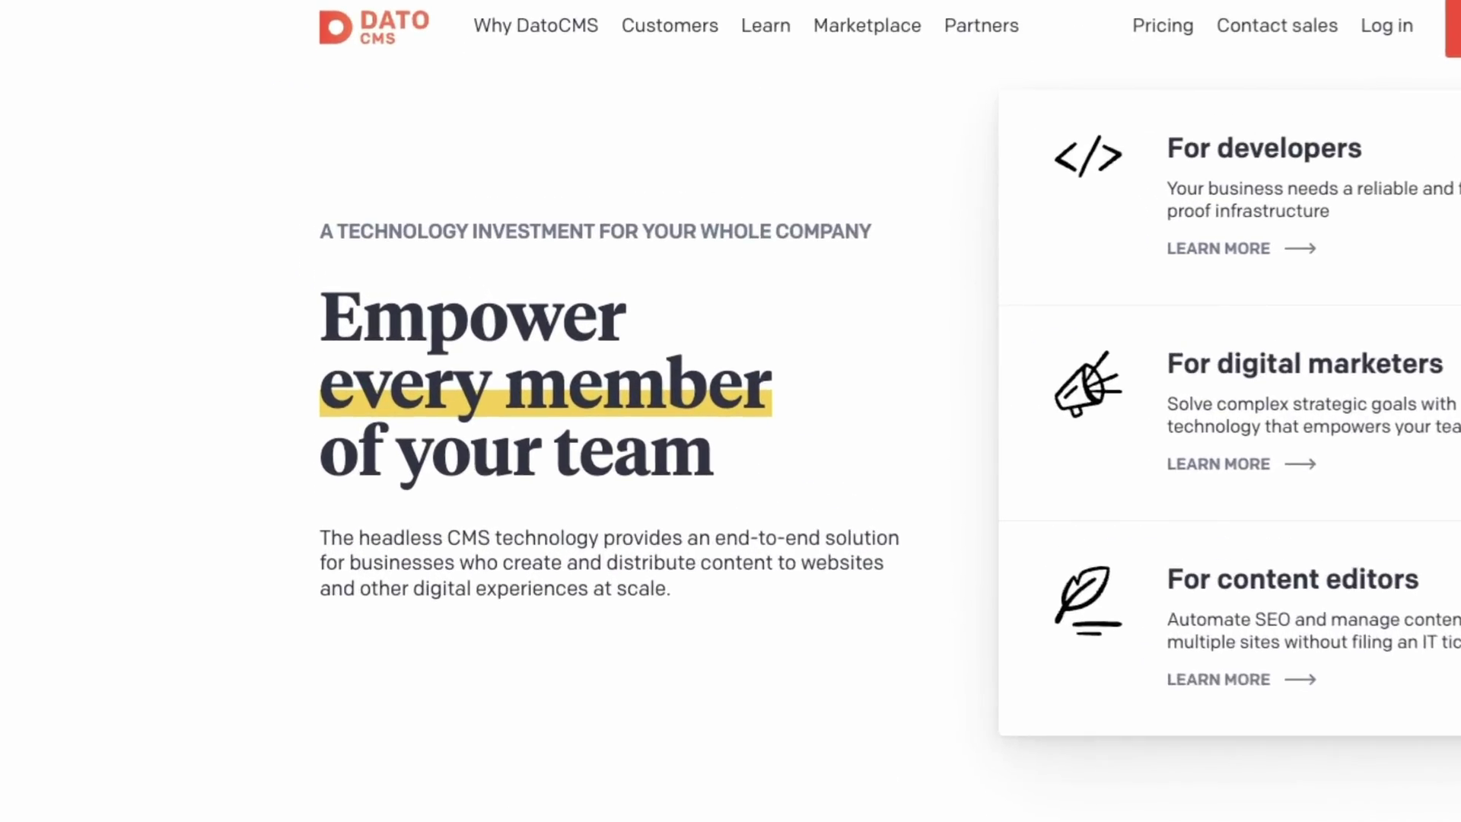
click(647, 48)
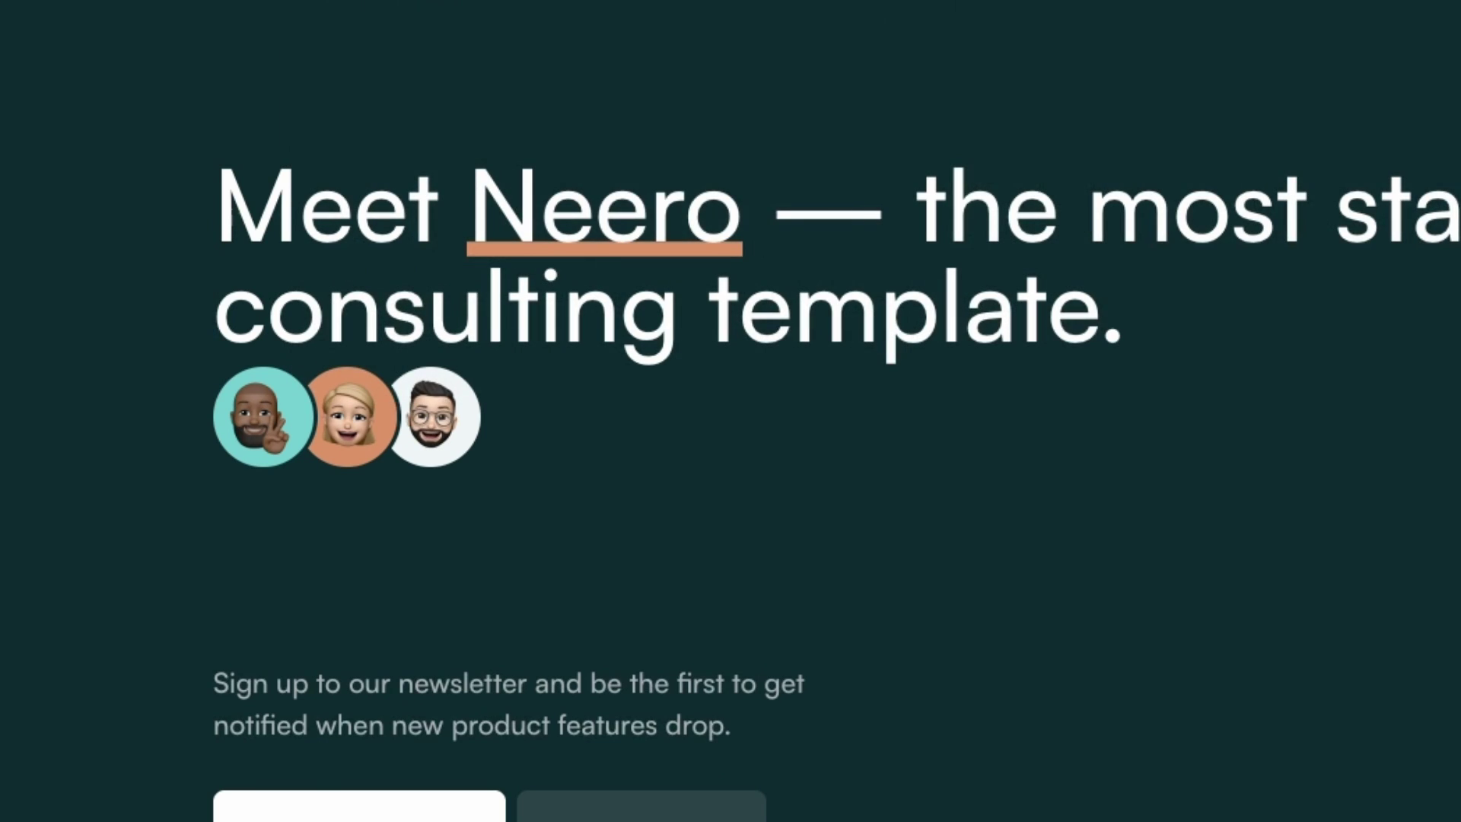
Examine the underlined small labels above the section headings on the Finflow template page
click(943, 2)
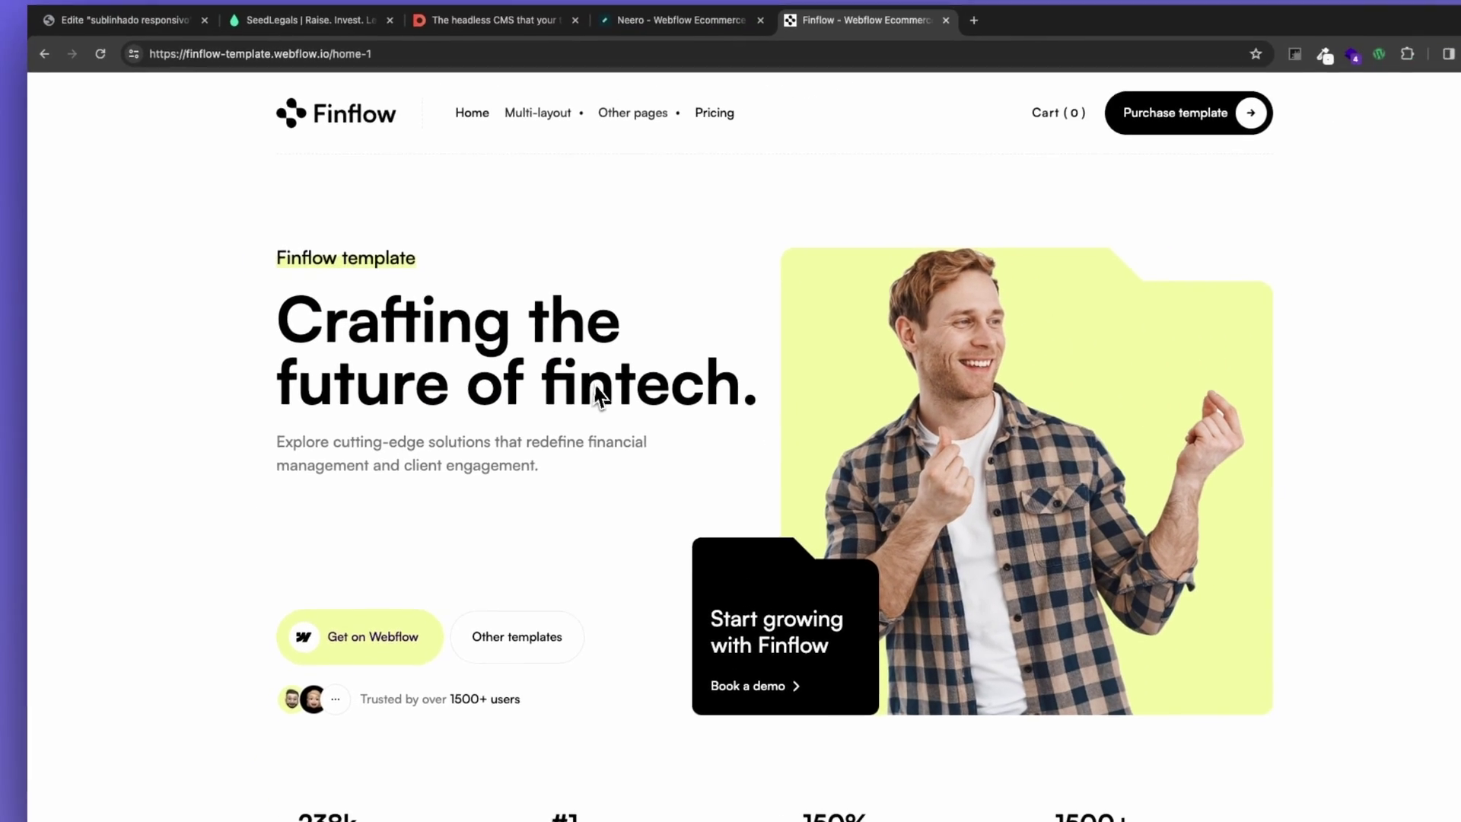
scroll(555, 396, down, 8)
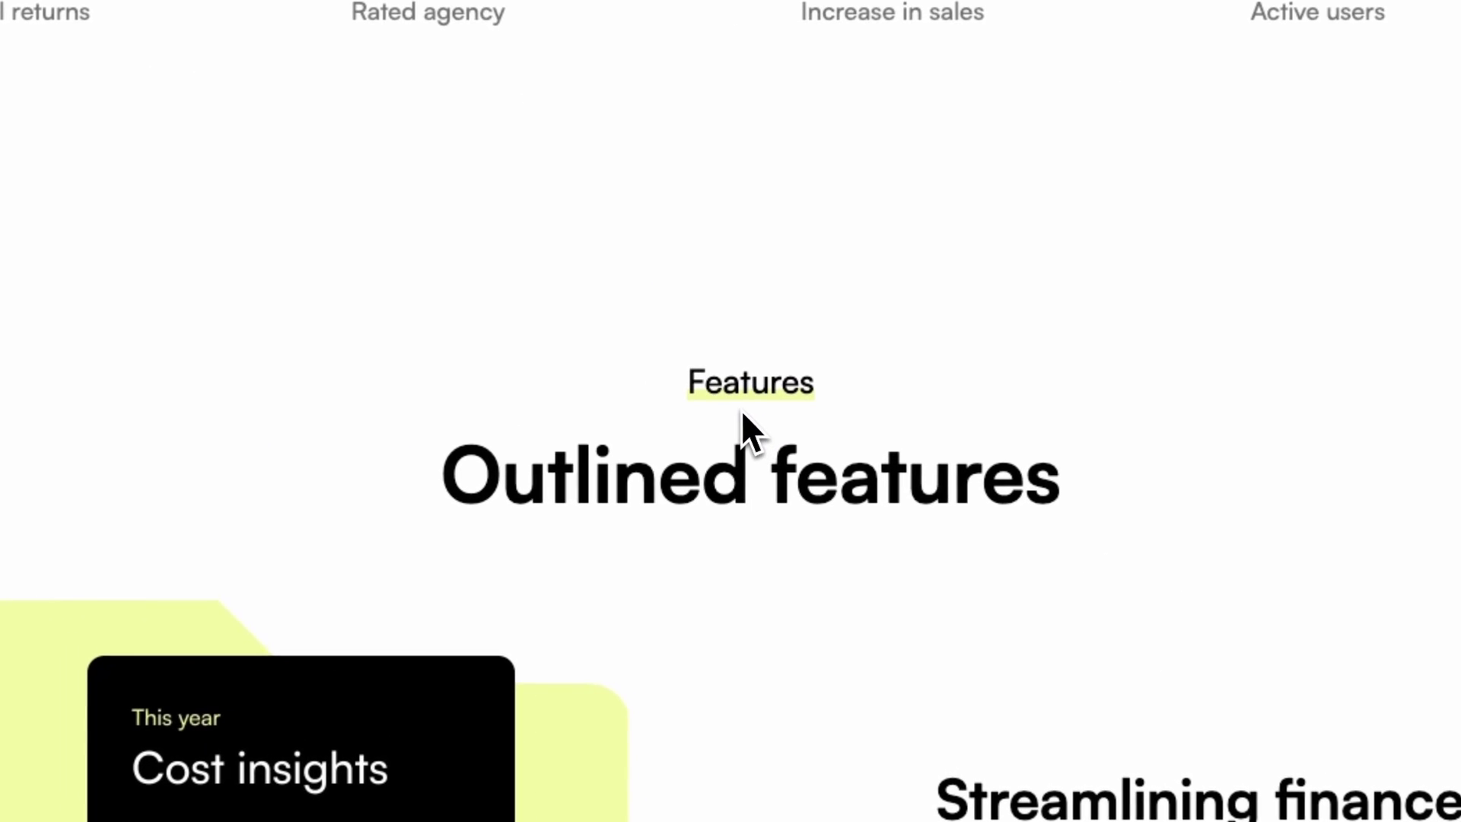
scroll(744, 449, down, 2)
scroll(739, 410, down, 8)
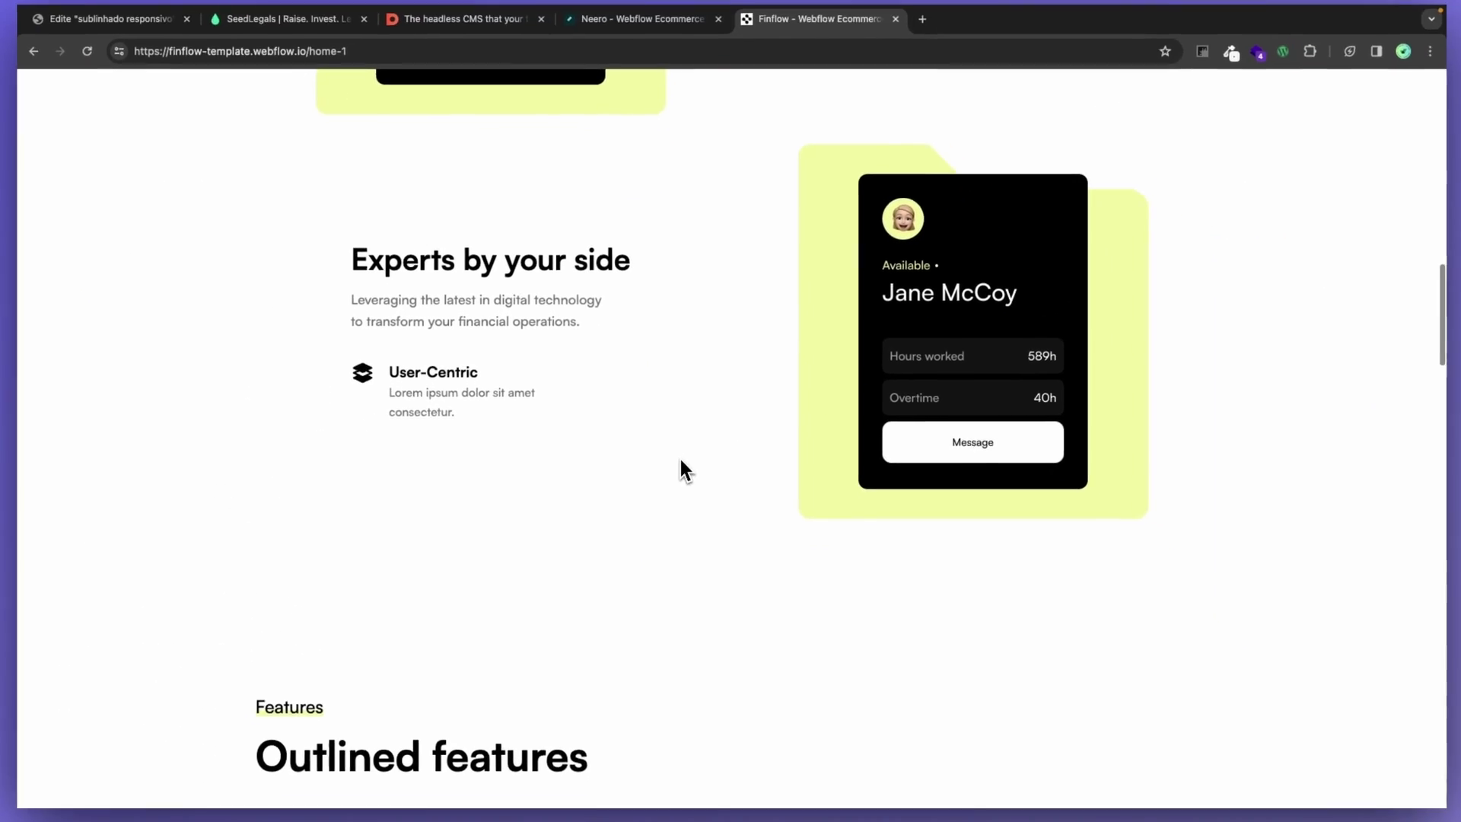
scroll(394, 623, up, 3)
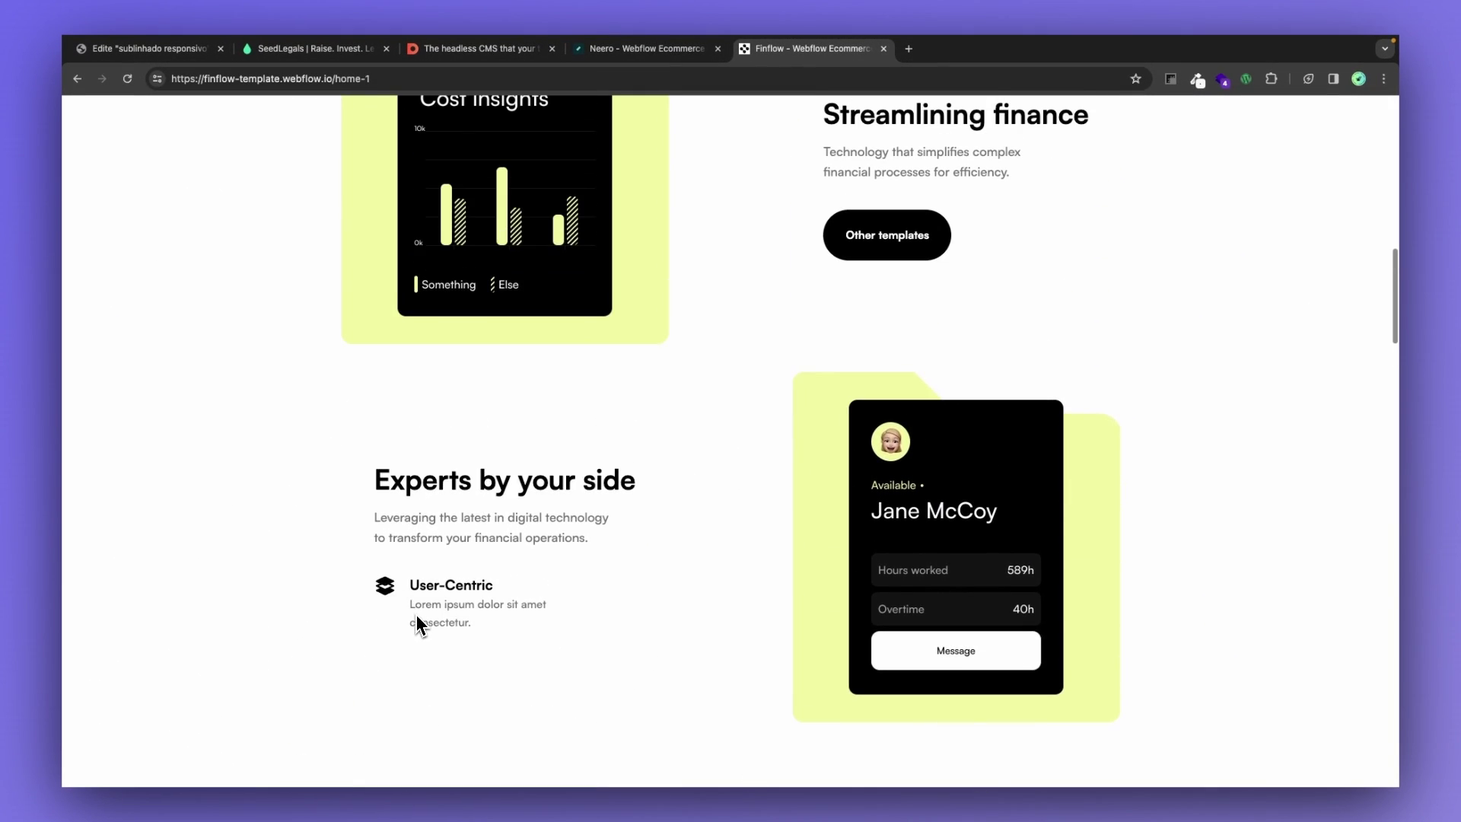
scroll(417, 624, up, 7)
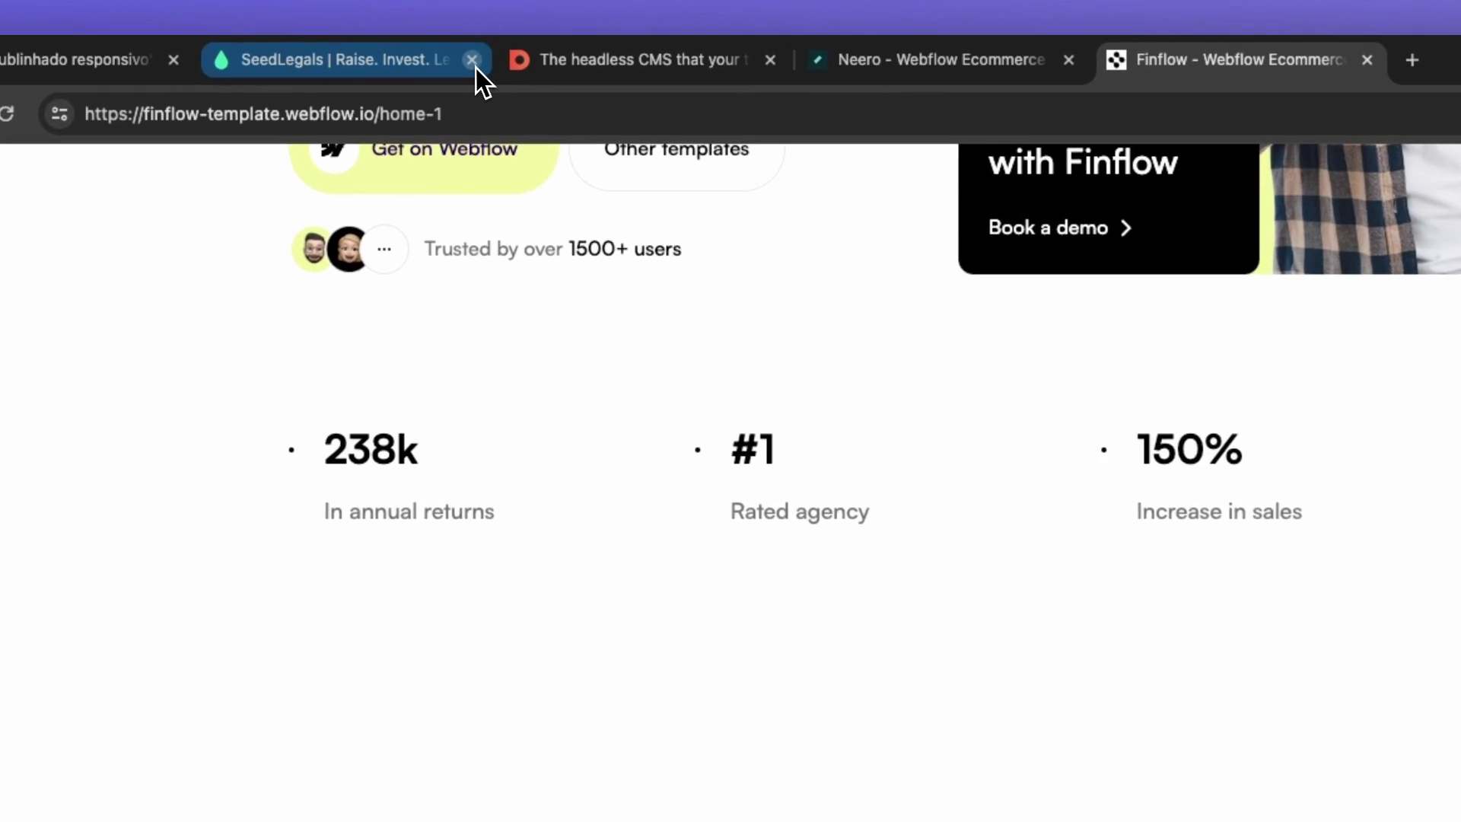
Close the four reference site tabs, keeping only the Elementor page open
click(386, 48)
click(386, 49)
click(494, 64)
click(494, 64)
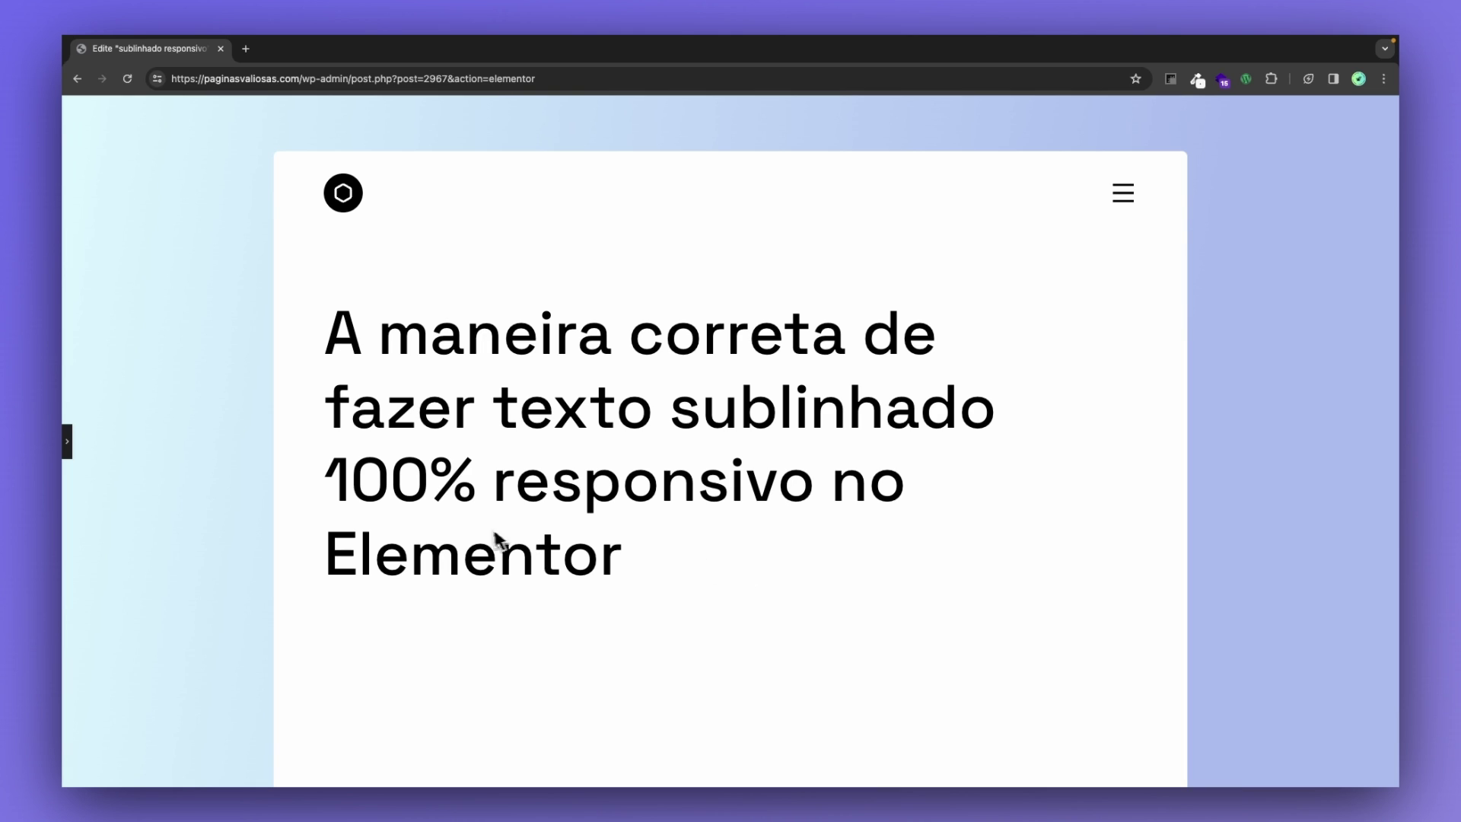
Add a container above the H1 title inside the Texto container and set its minimum height to 20 px
click(67, 441)
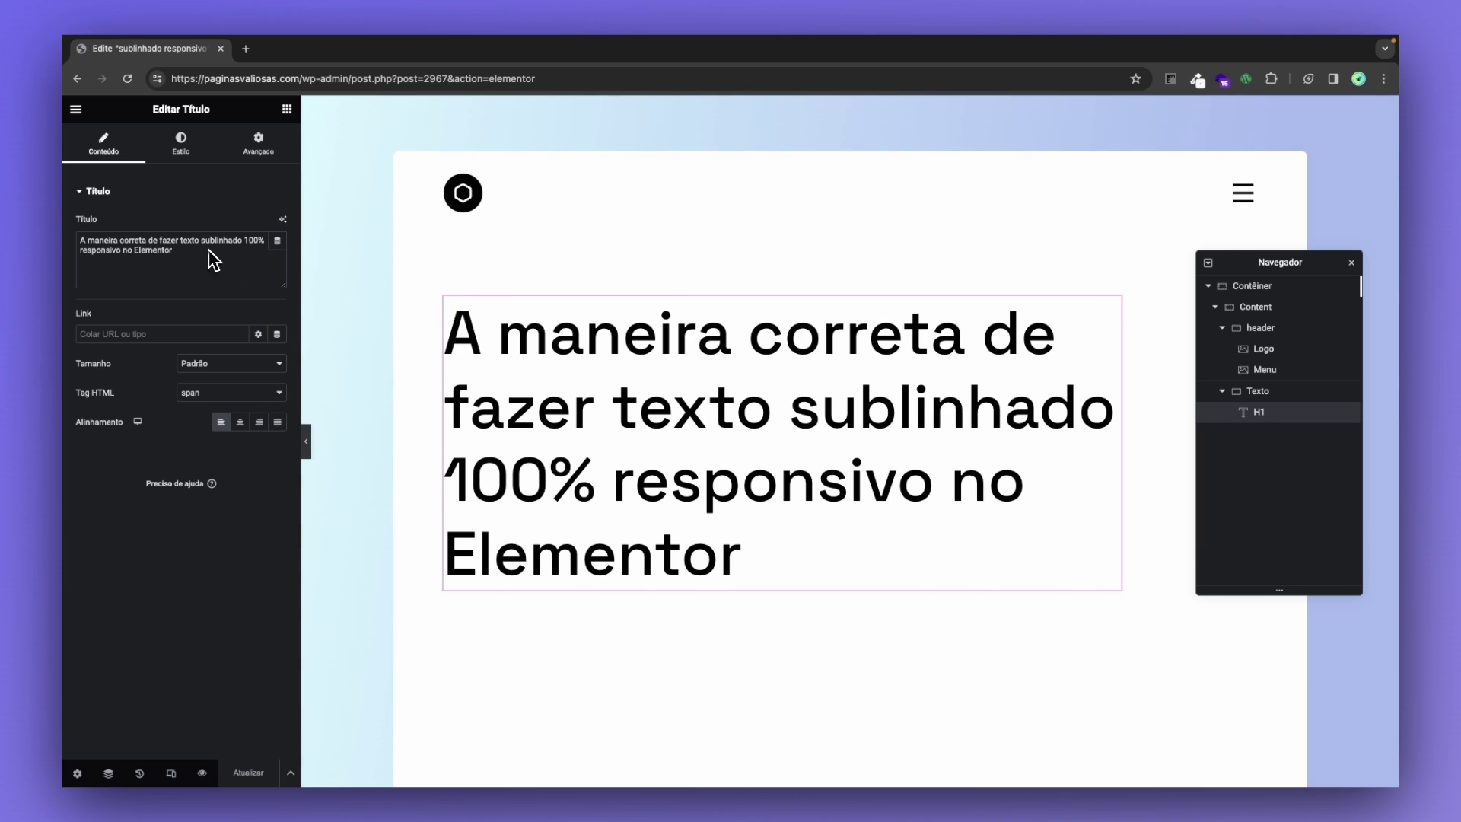
click(76, 109)
click(75, 109)
drag(125, 255, 296, 290)
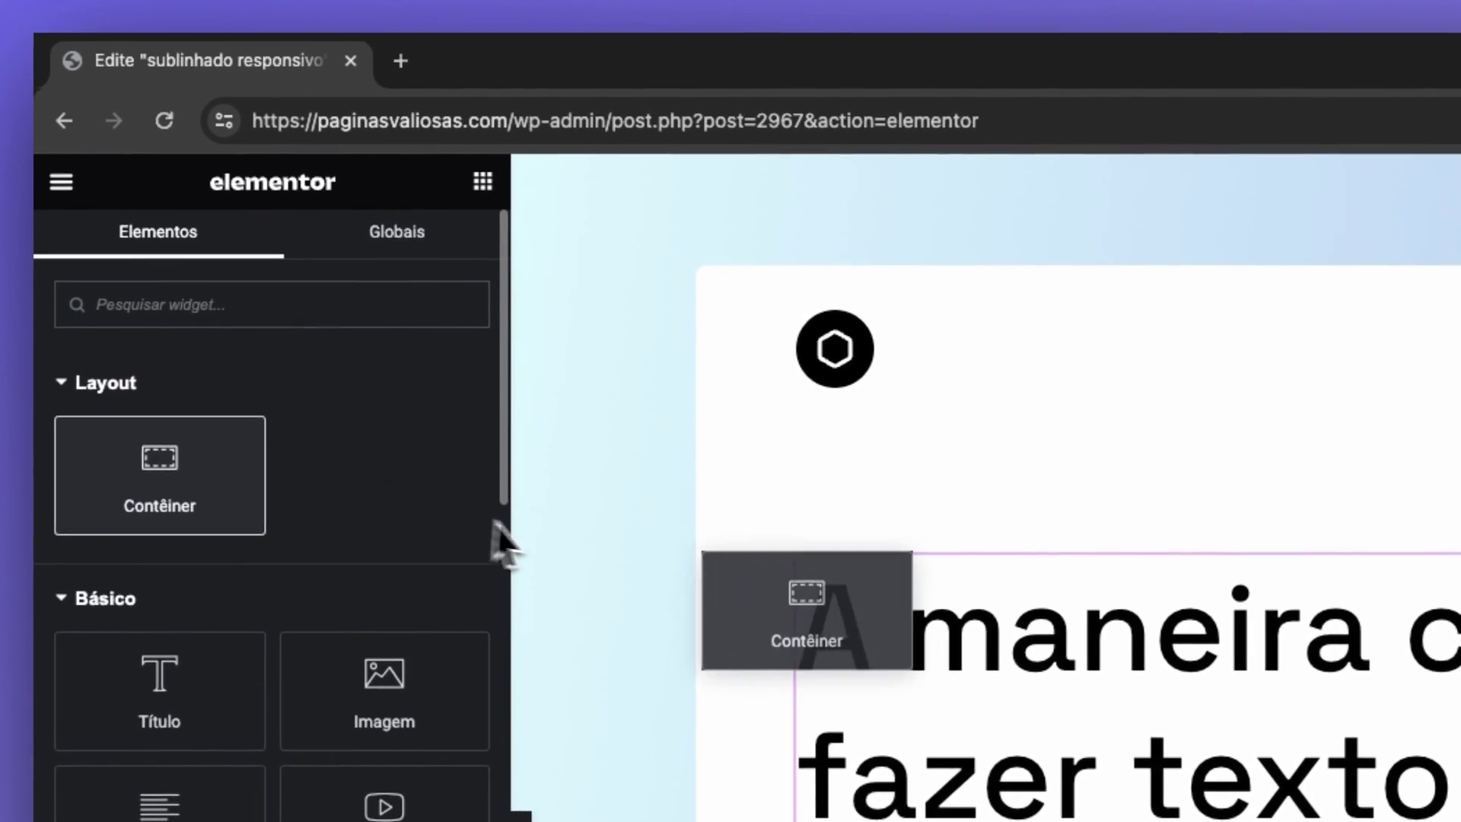
drag(502, 544, 1187, 791)
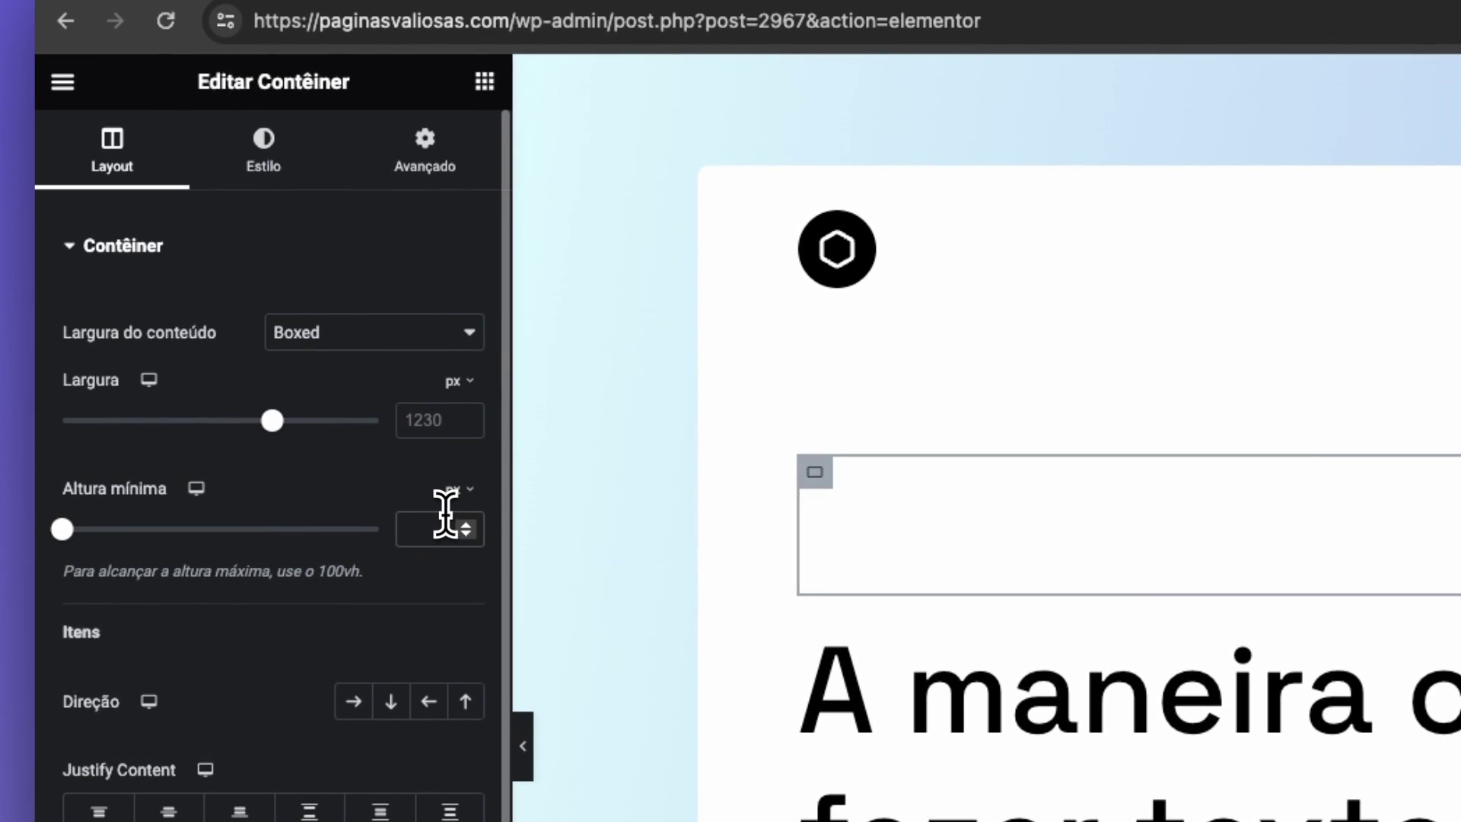
click(445, 518)
text(20)
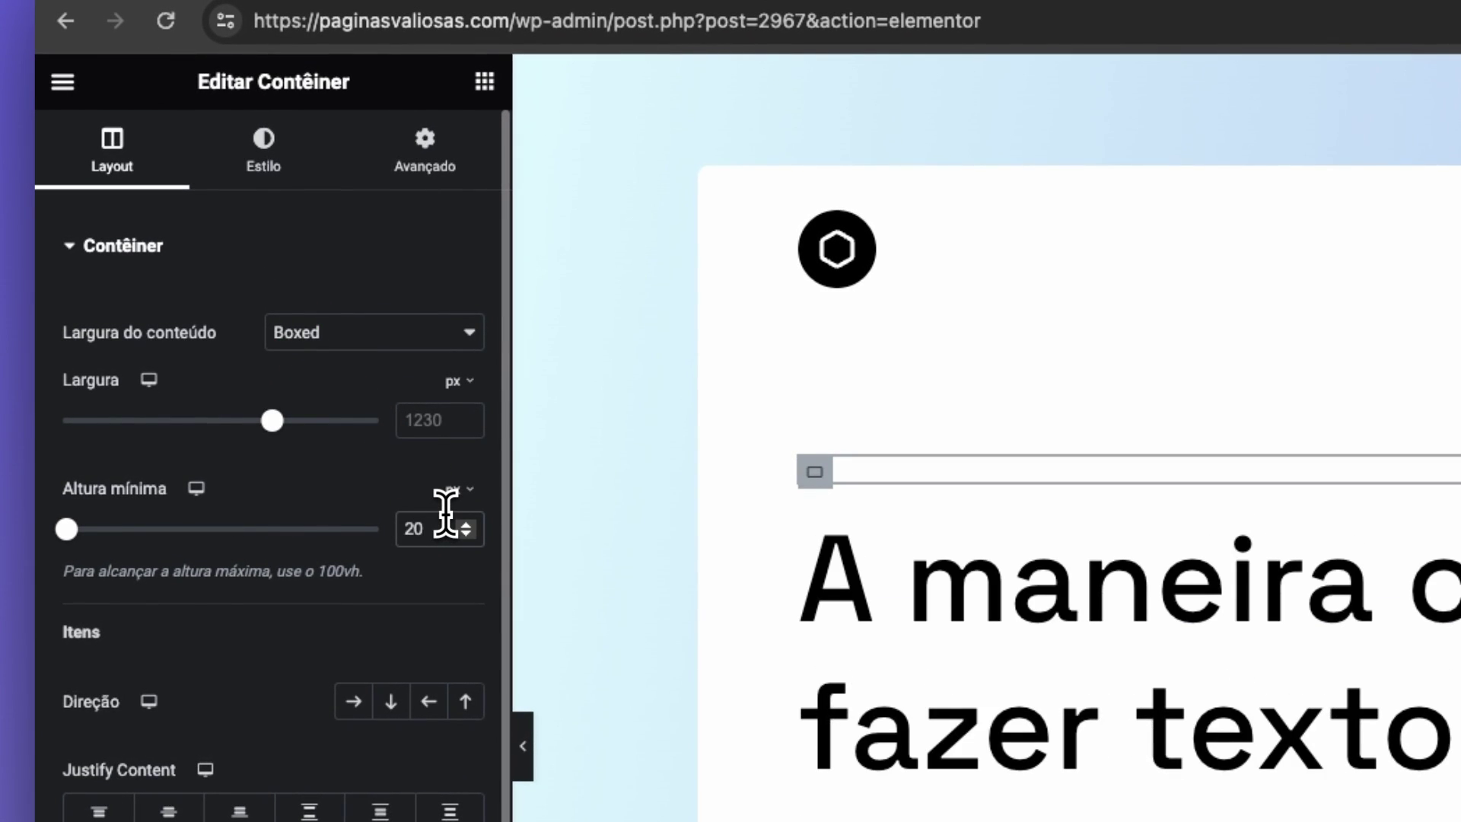
Give the new container a solid background in the colour #c1d8f5
click(283, 181)
click(354, 370)
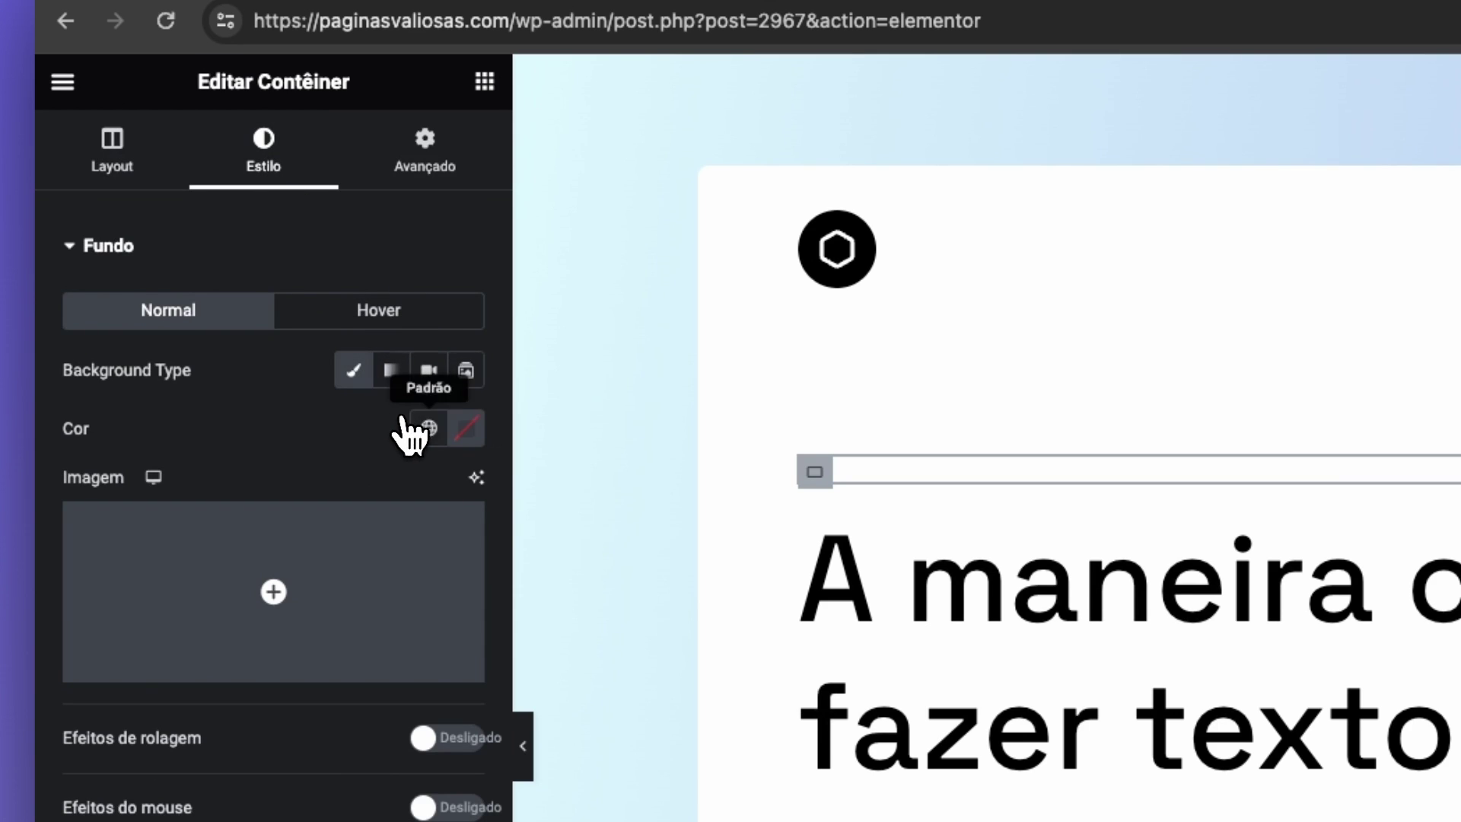
click(466, 427)
triple_click(362, 487)
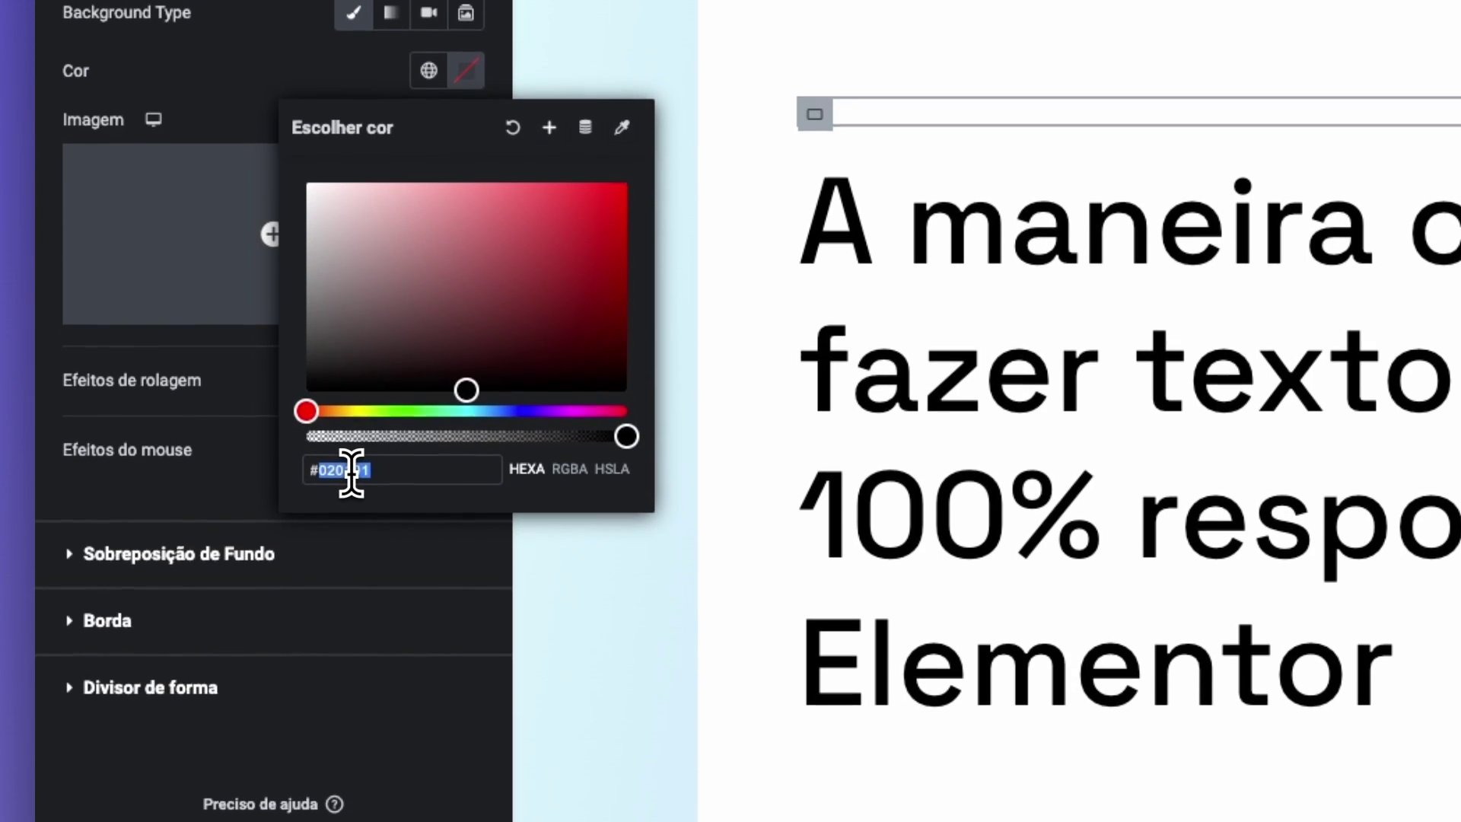
text(#c)
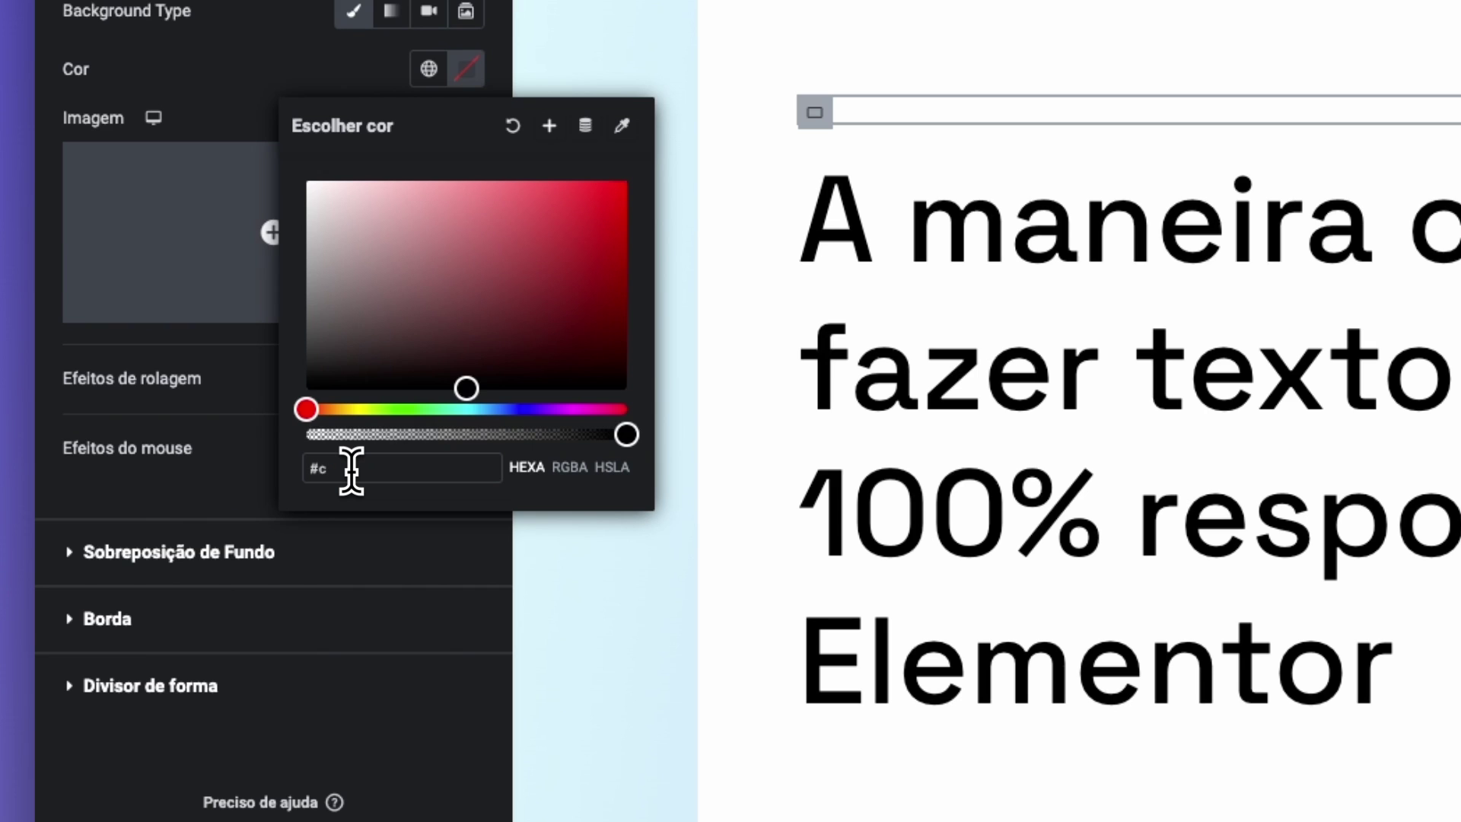
text(1c)
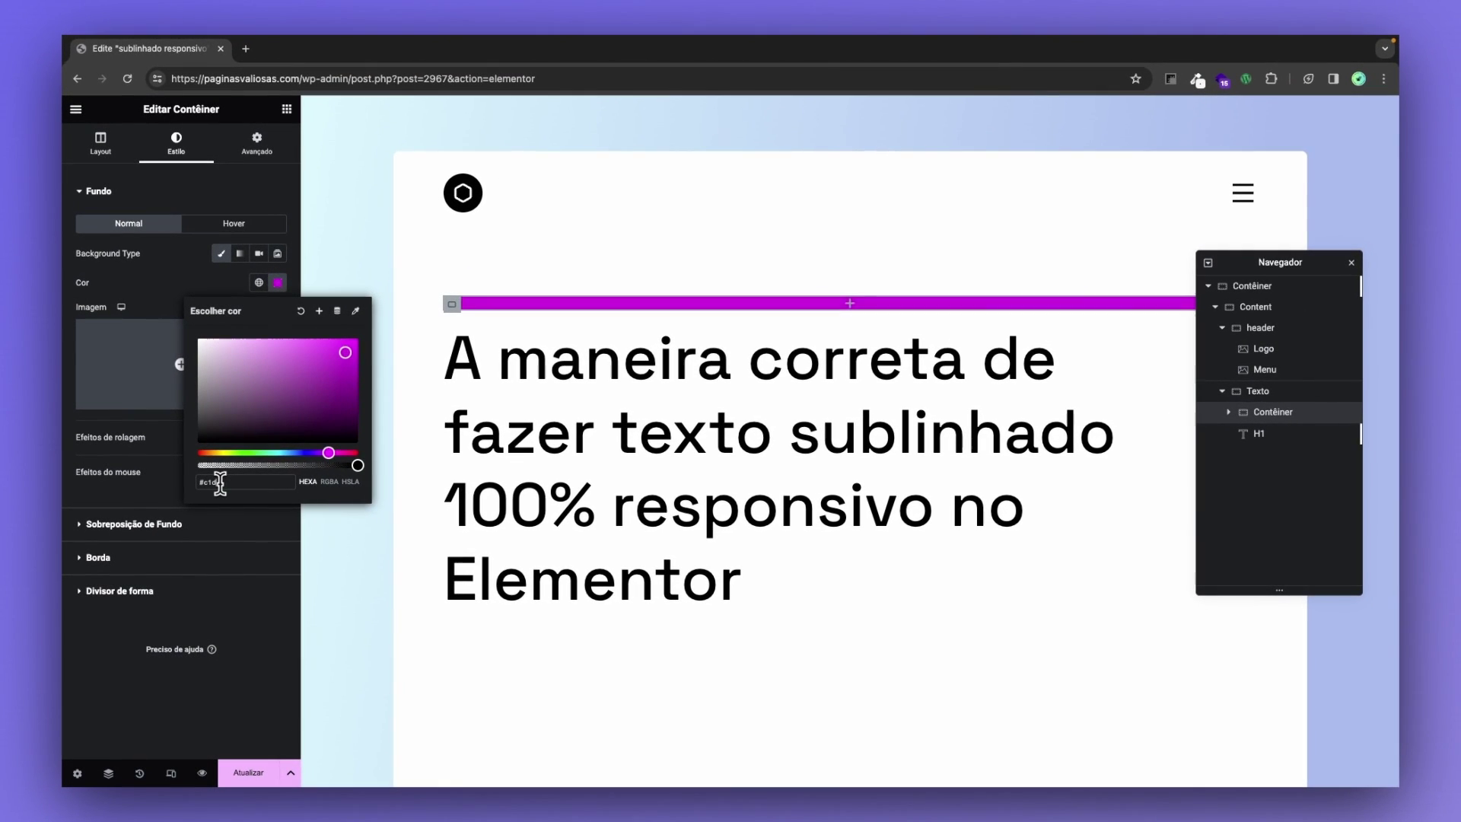
text(8)
text(e4)
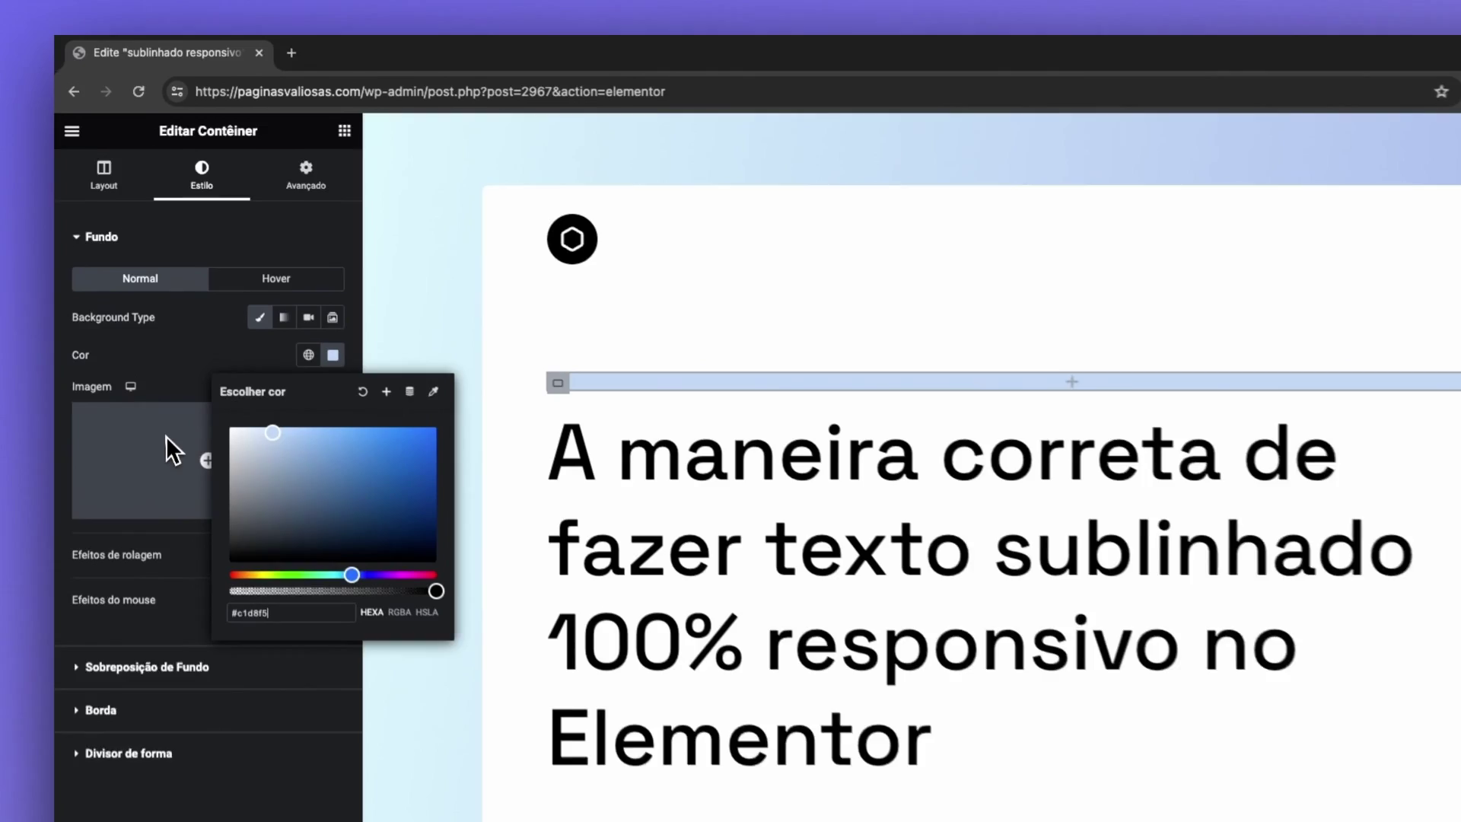
click(169, 293)
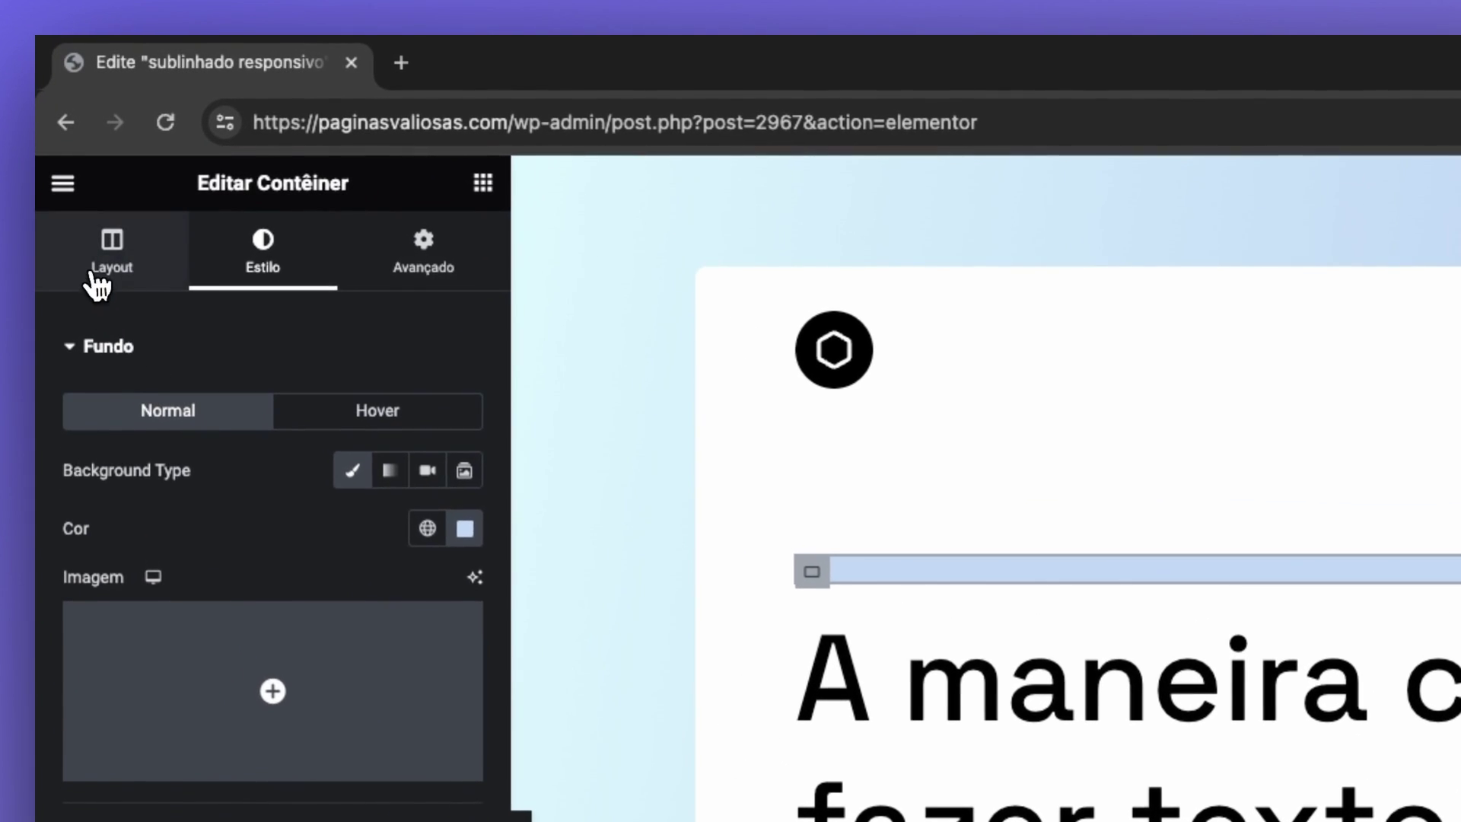
Set the container's content width to Largura total and its width to about 679 px
click(93, 268)
click(313, 429)
click(324, 456)
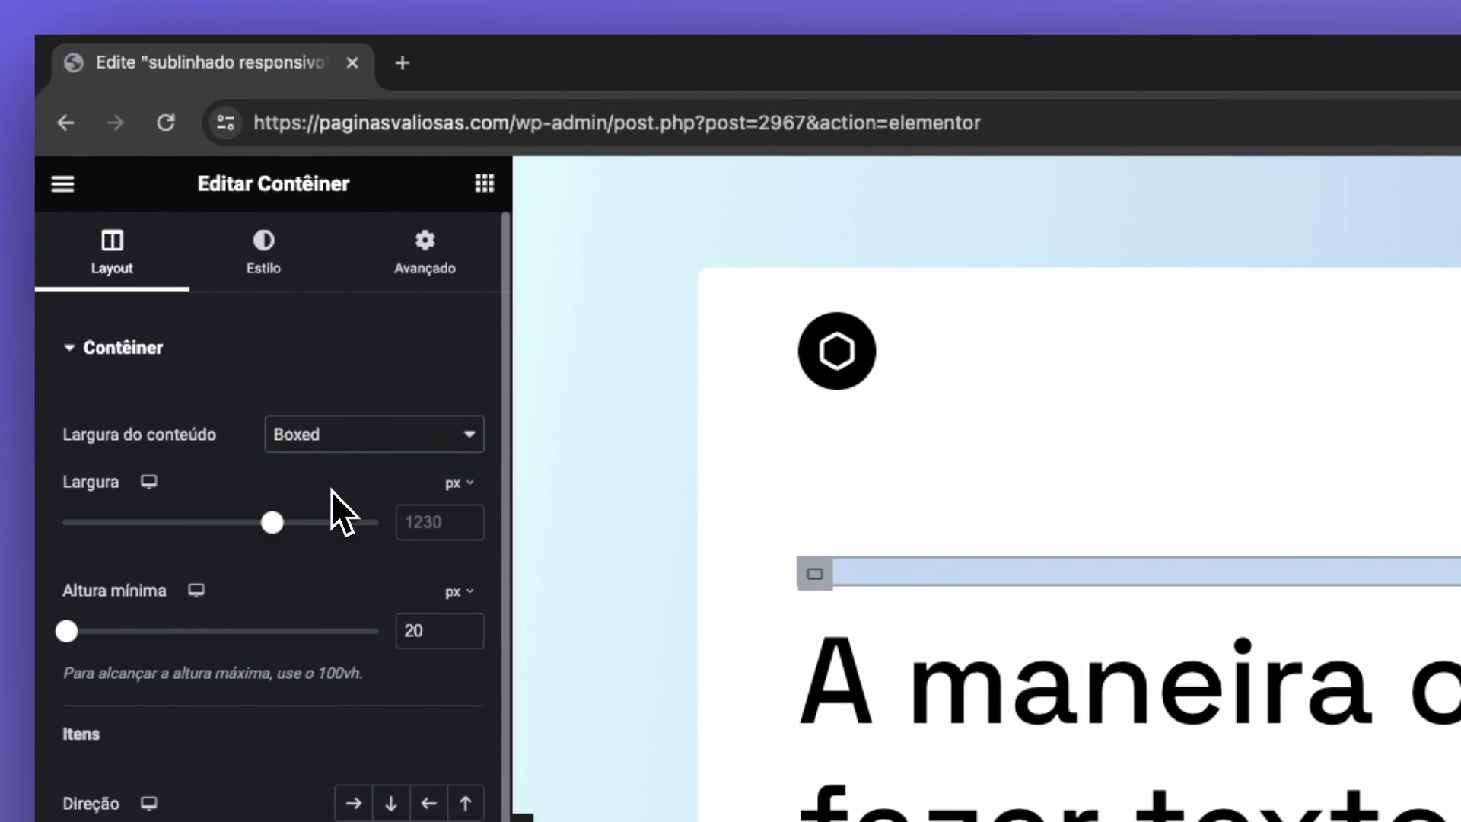
click(454, 484)
click(457, 508)
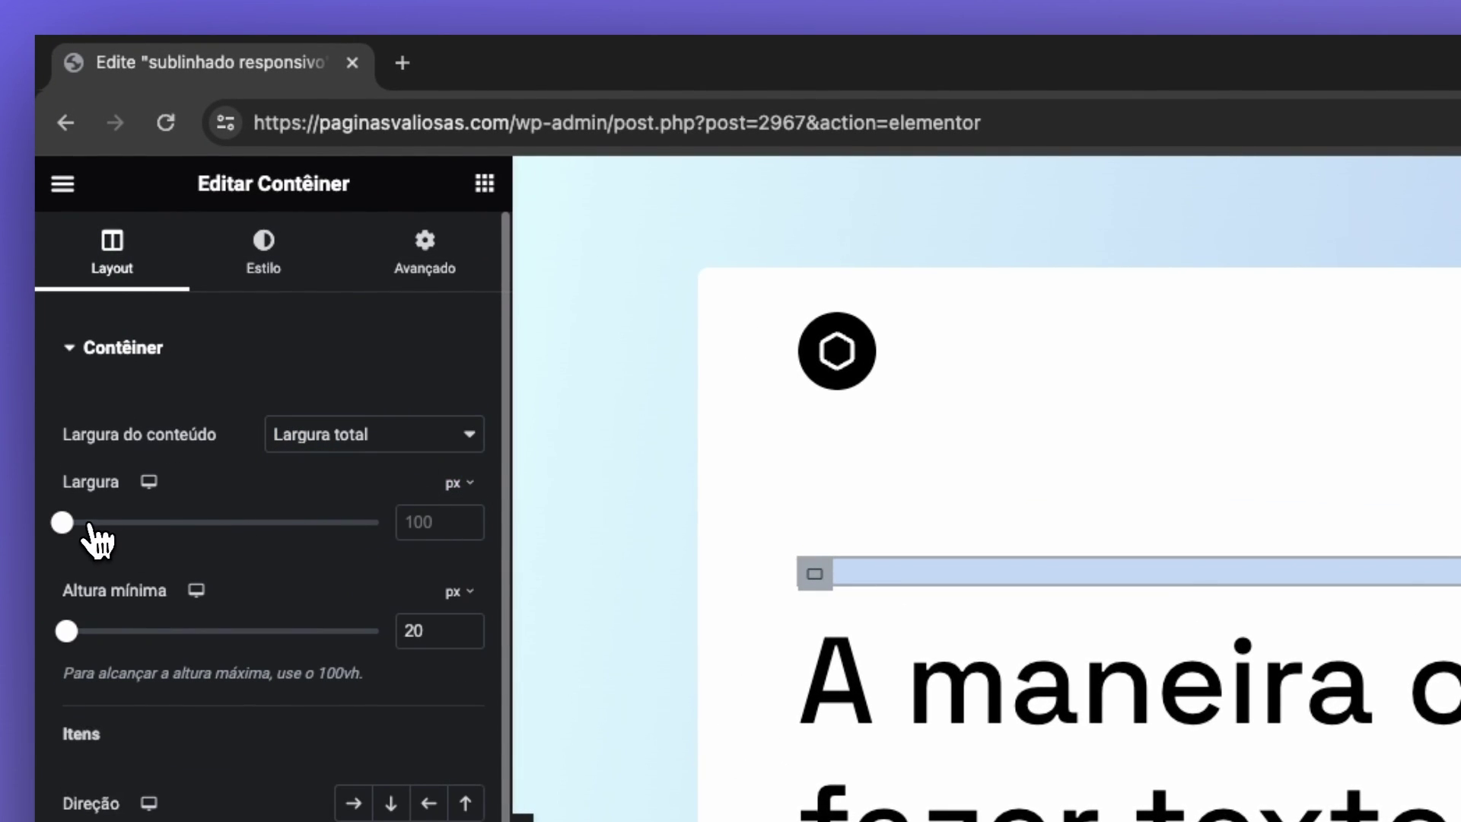
drag(62, 522, 114, 523)
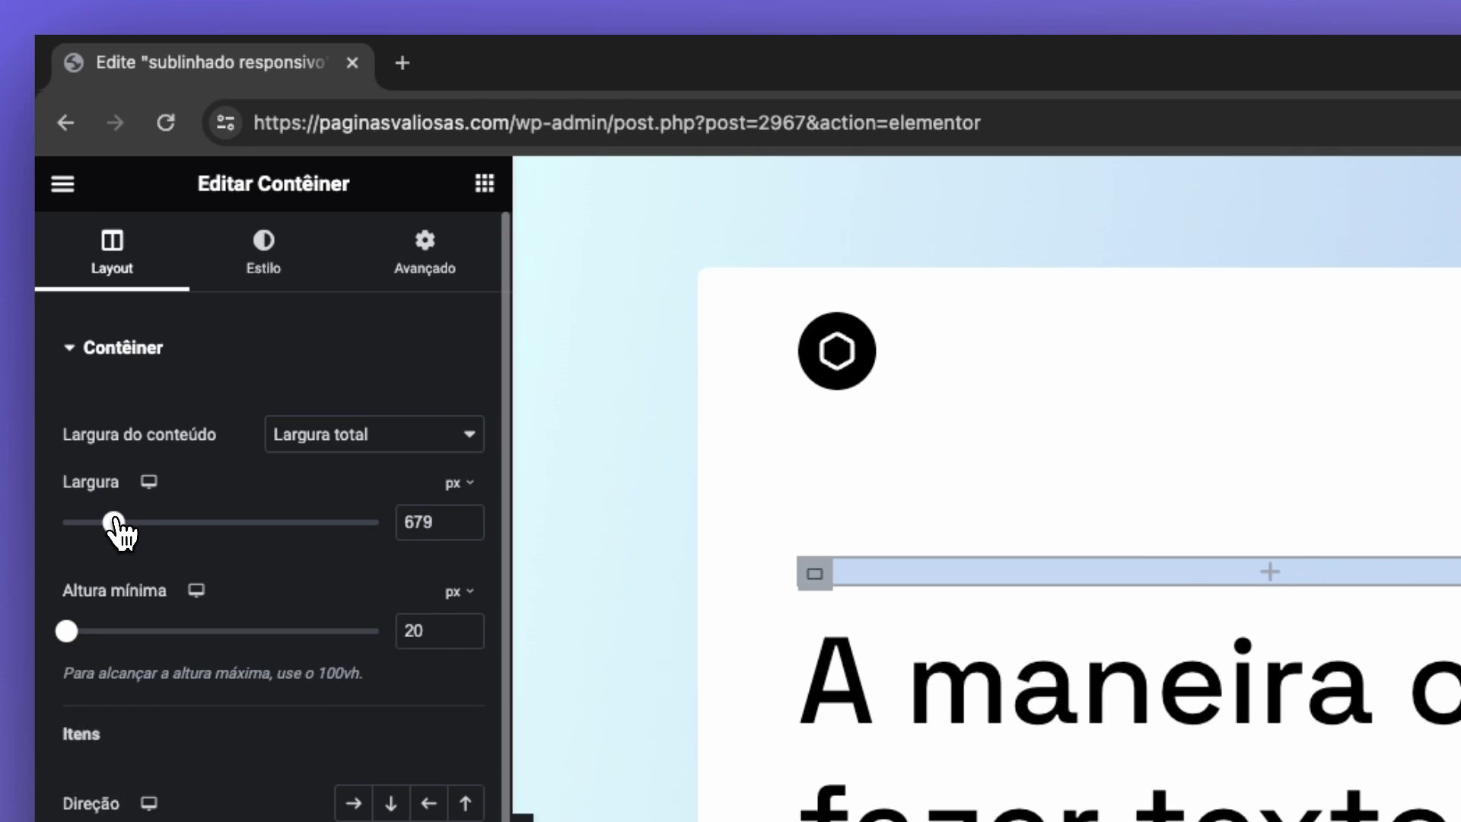
Position the container as Absoluto with a horizontal offset of 246 px and a vertical offset of 176 px
click(358, 239)
click(334, 426)
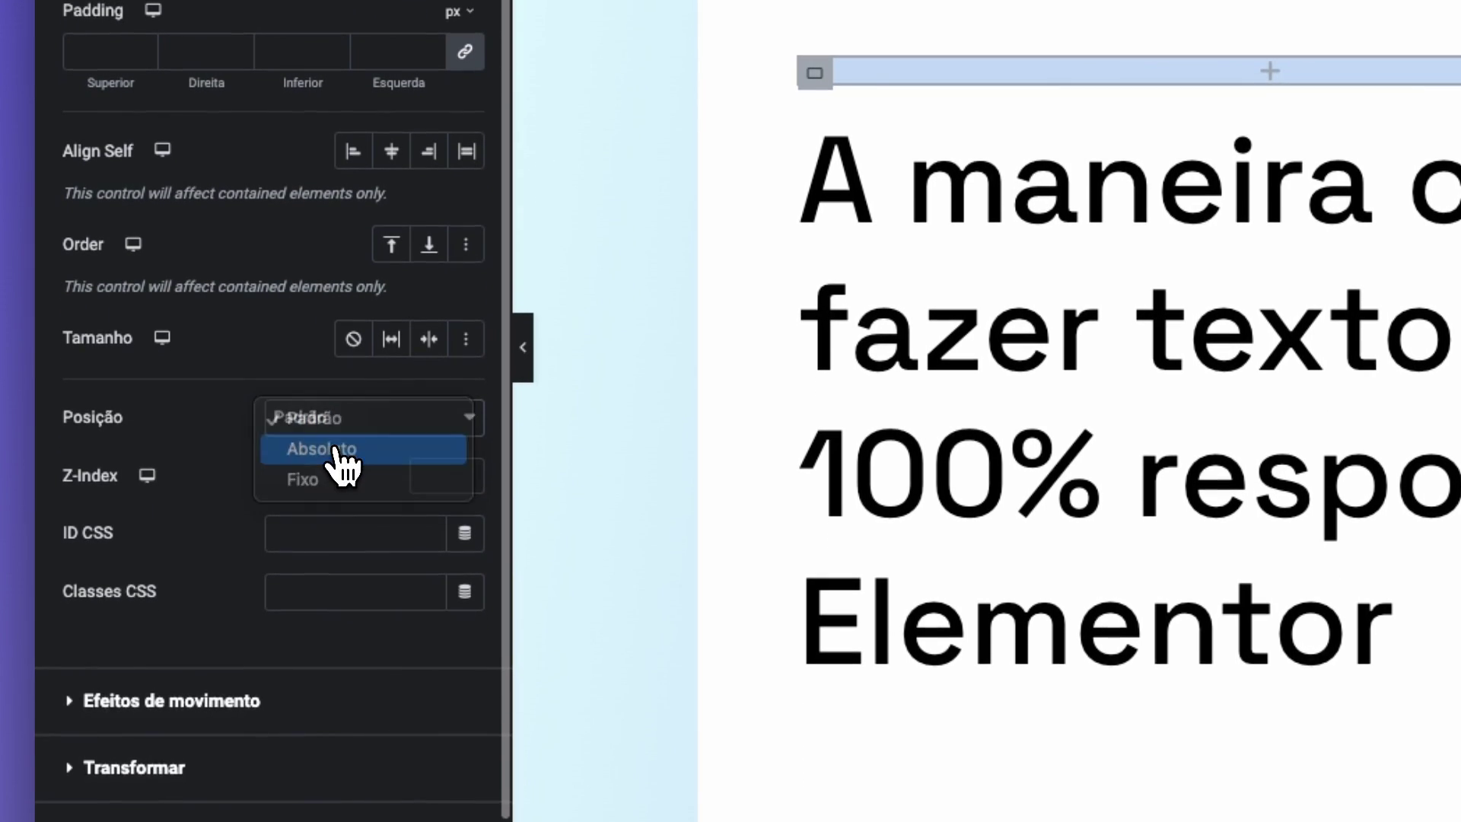
click(331, 455)
drag(220, 506, 285, 499)
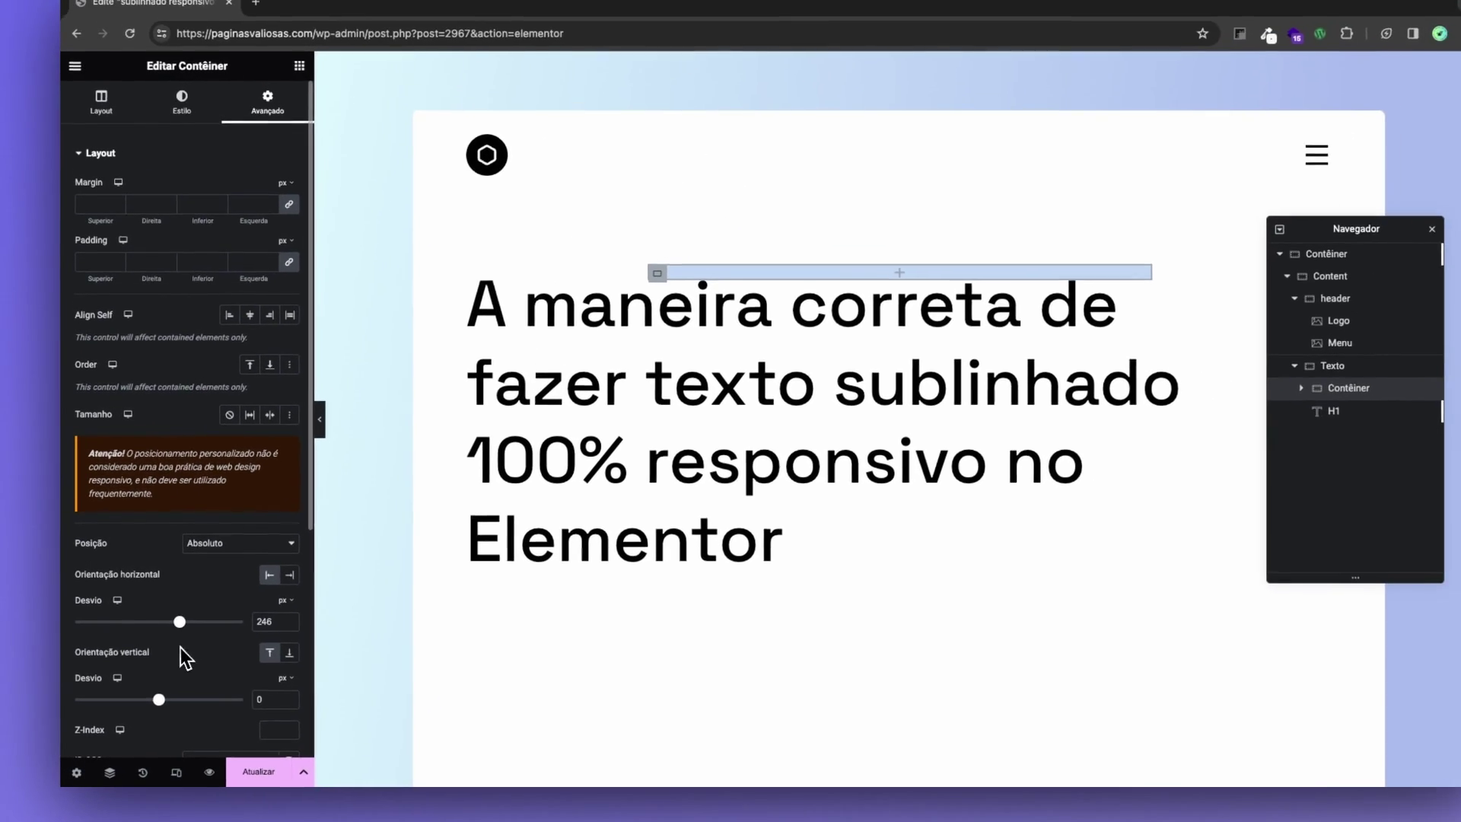
drag(159, 699, 169, 705)
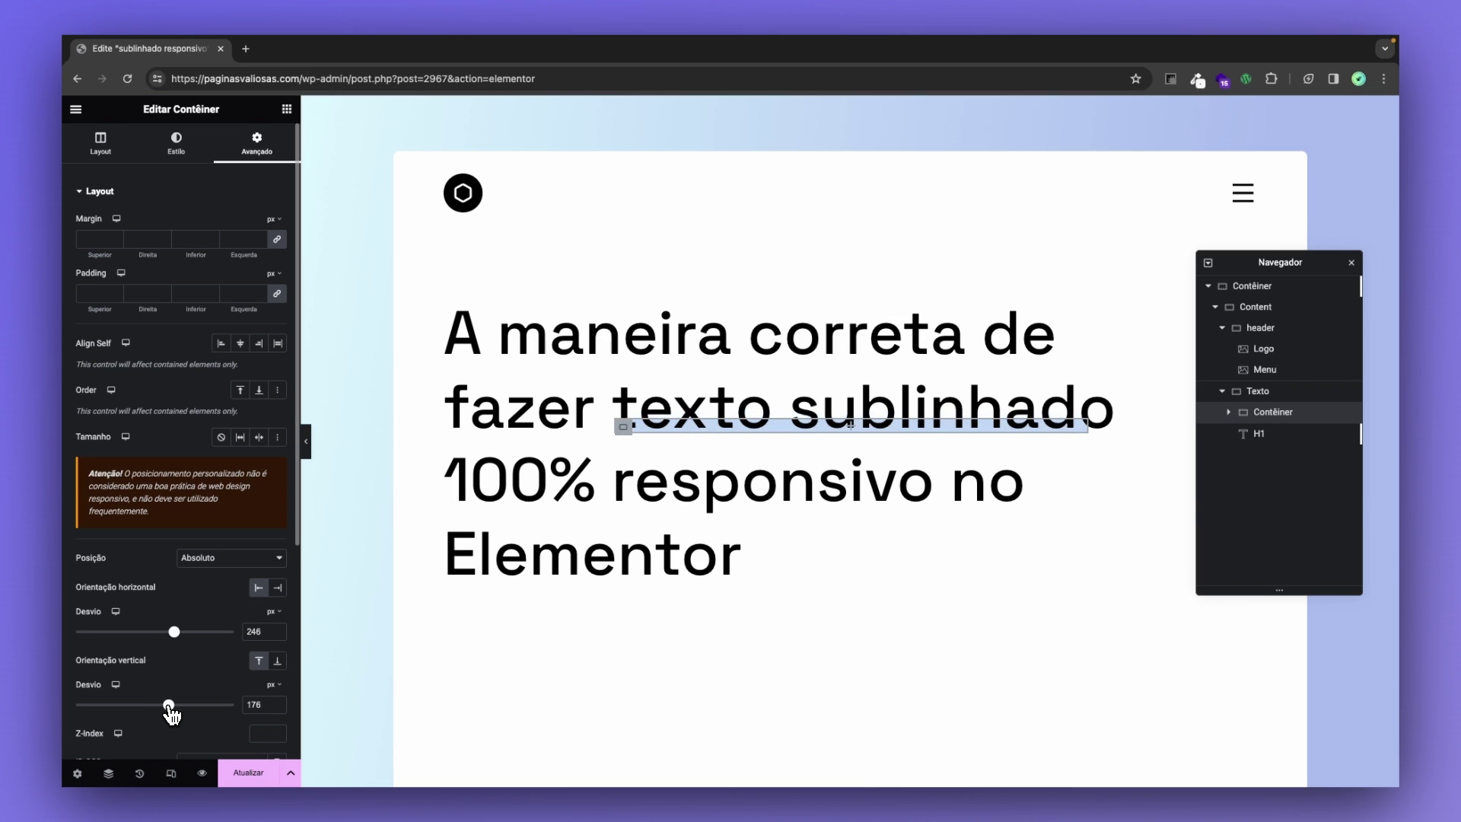
Widen the underline container to 718 px and view the heading with the editing panel hidden
click(100, 143)
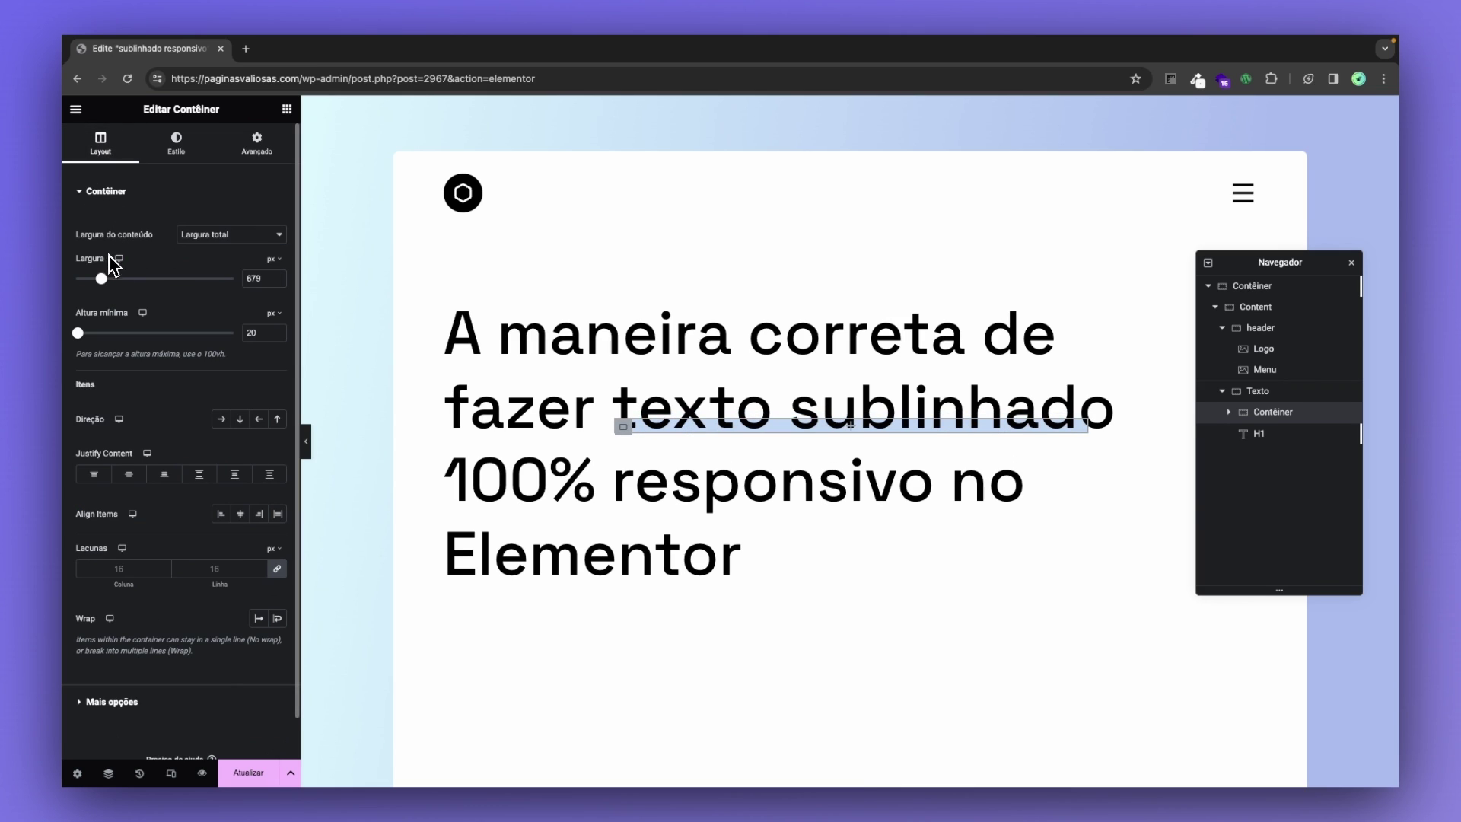
drag(100, 283, 112, 289)
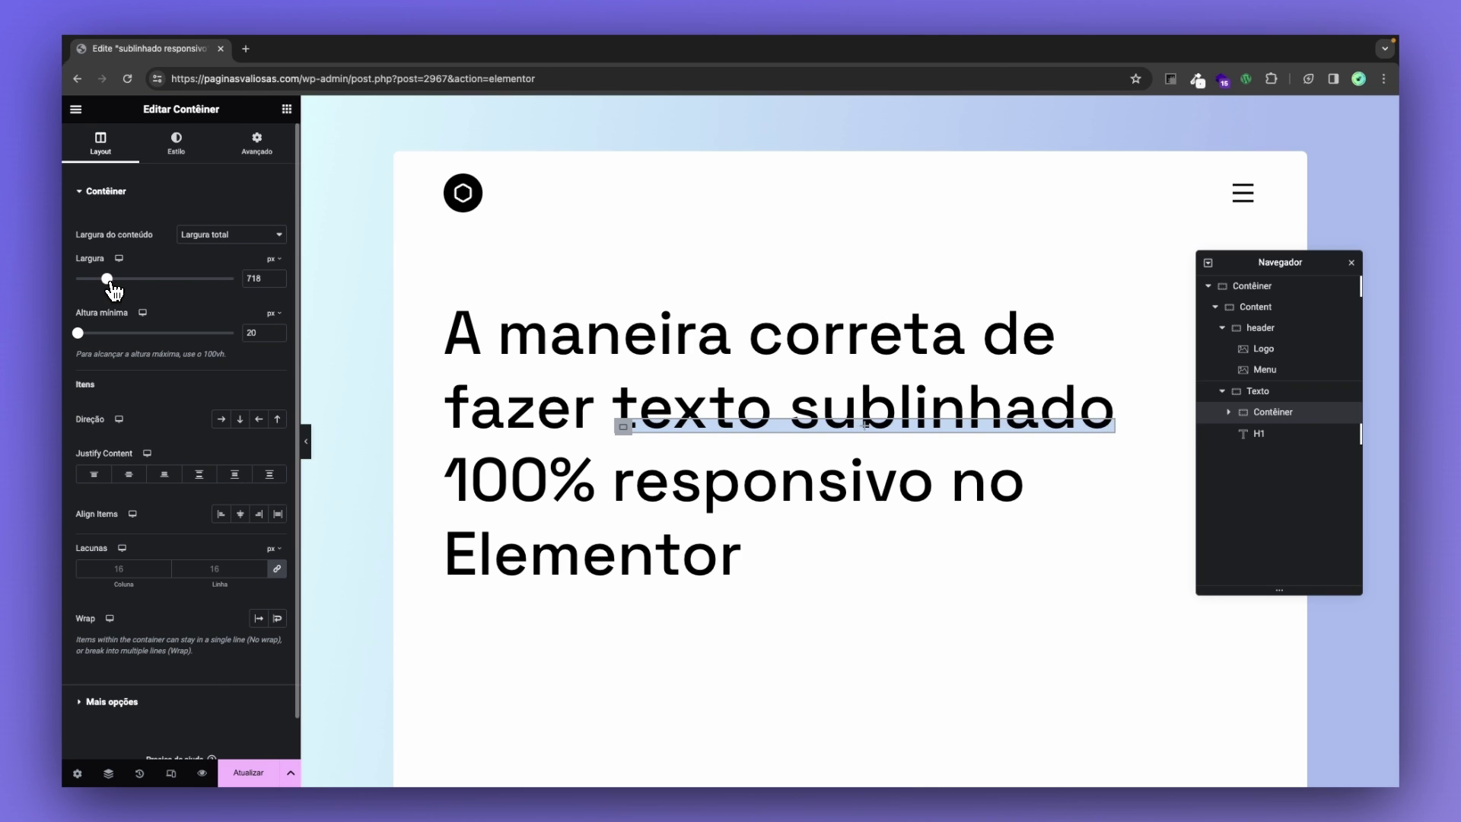
click(305, 441)
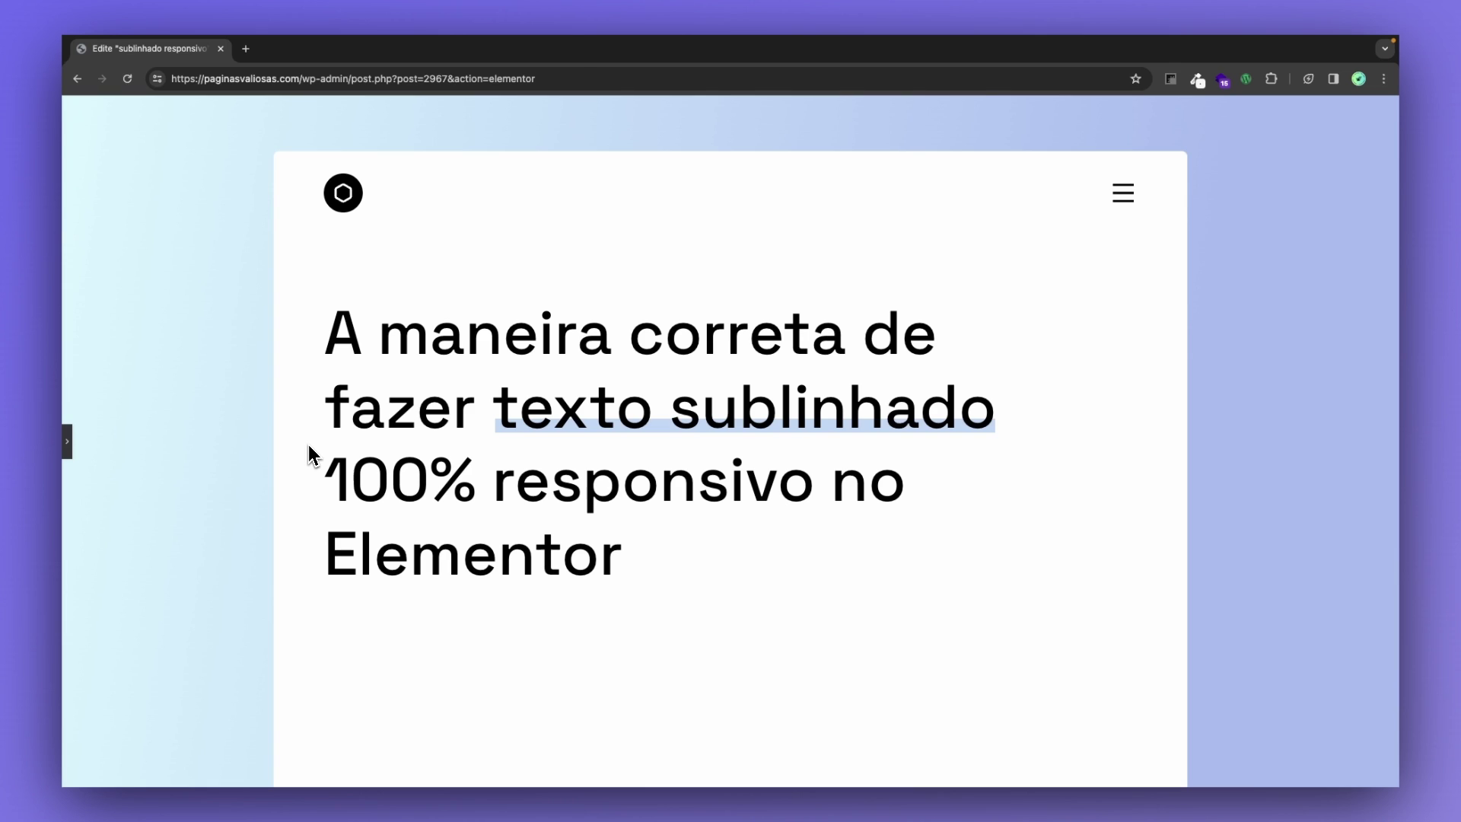
Bring back the editing panel, update the page and open its preview
click(69, 448)
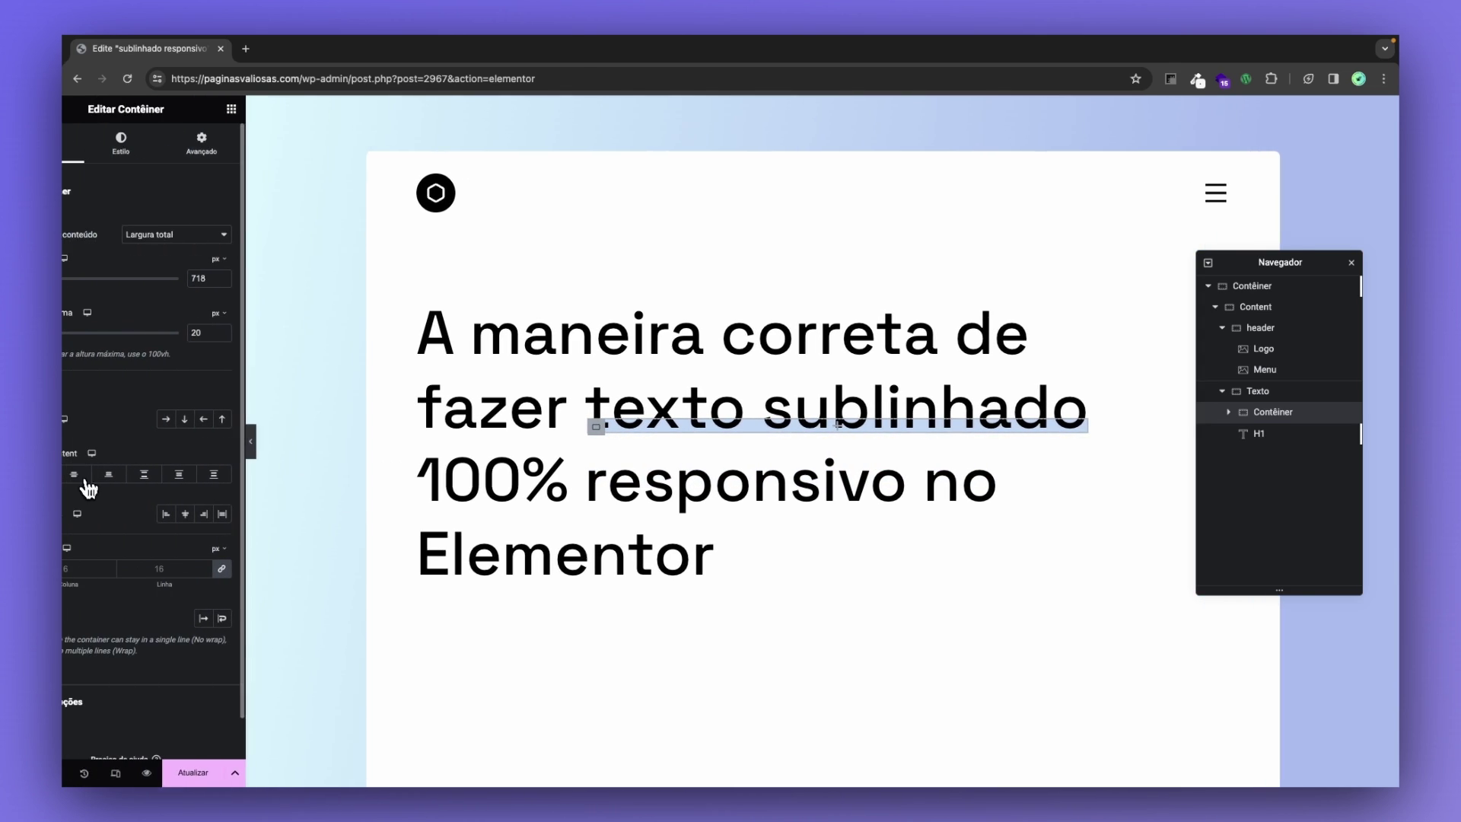
click(228, 770)
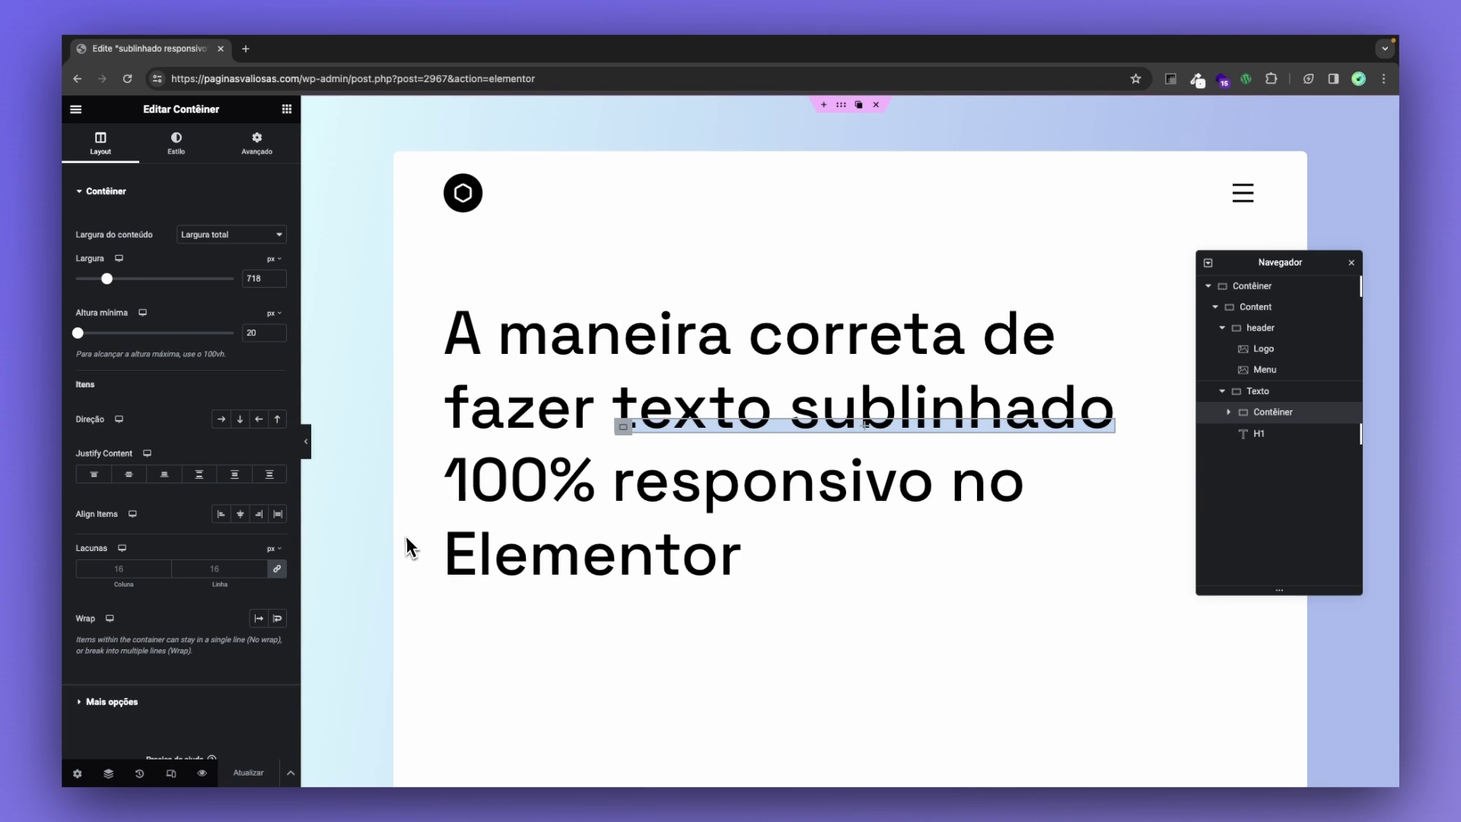
click(202, 773)
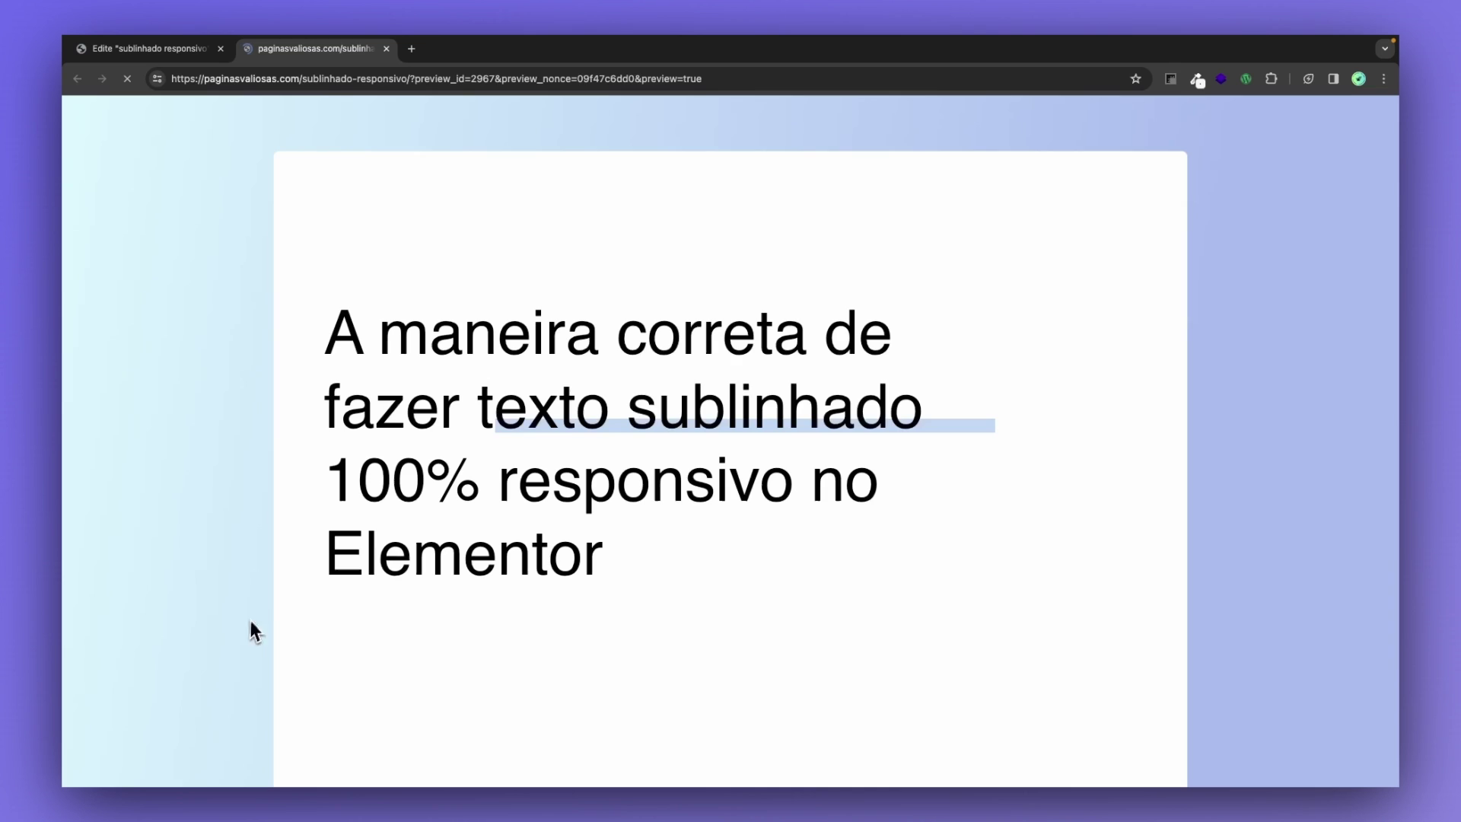
Inspect the page preview with the browser's developer tools and resize the viewport to check how the underline bar responds
right_click(137, 433)
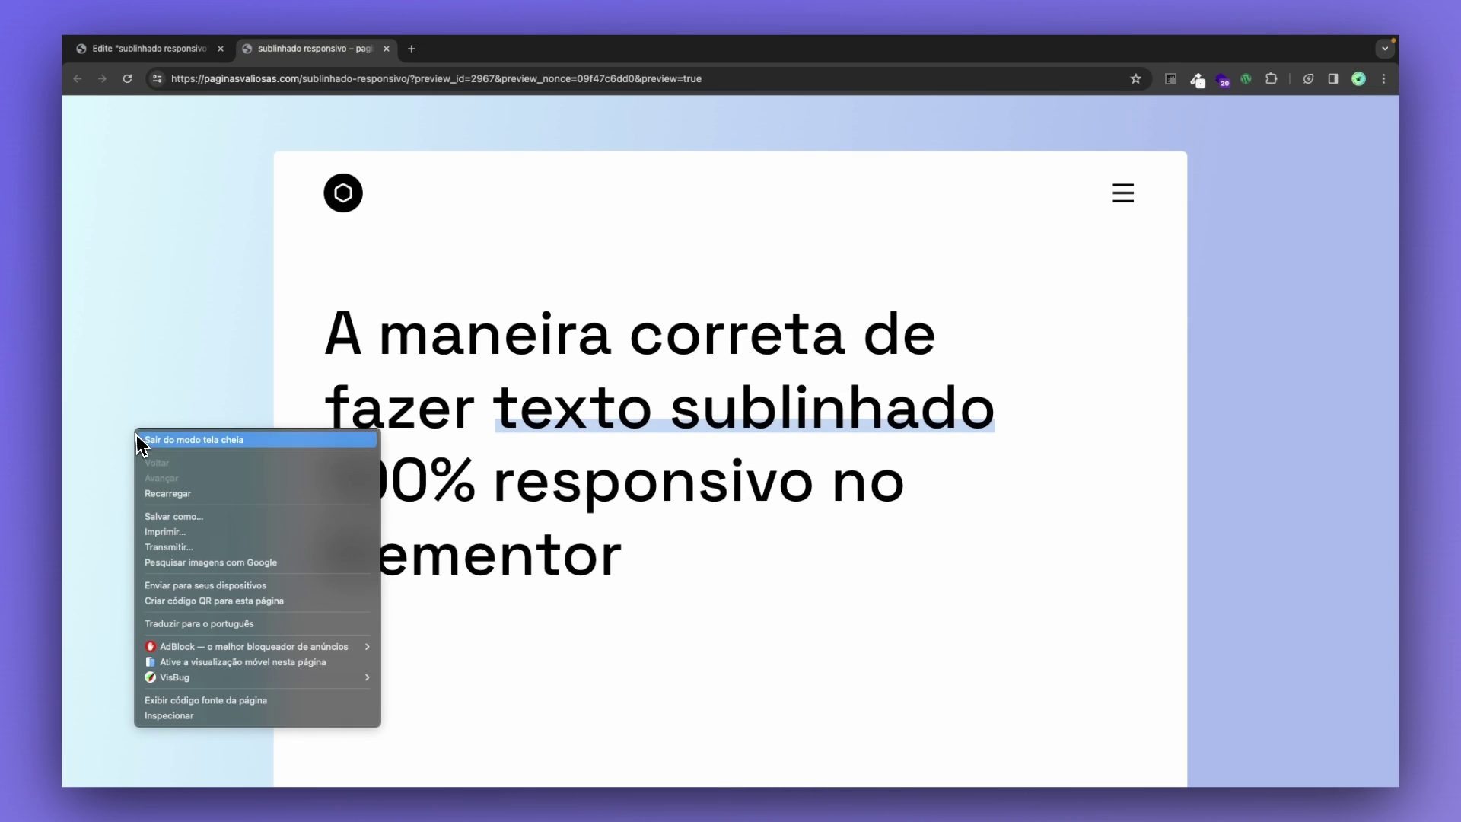
click(251, 715)
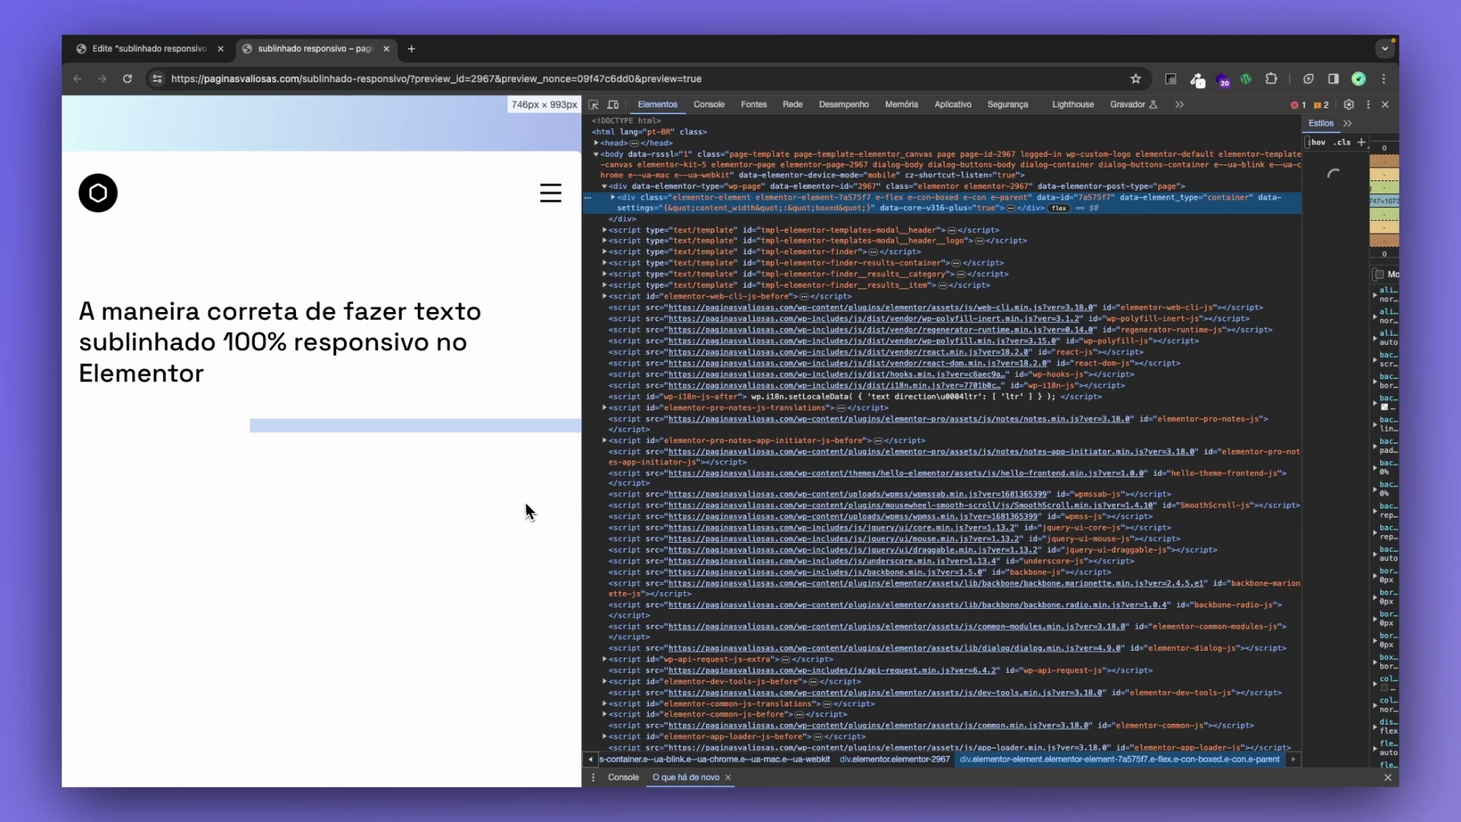
drag(582, 504, 816, 465)
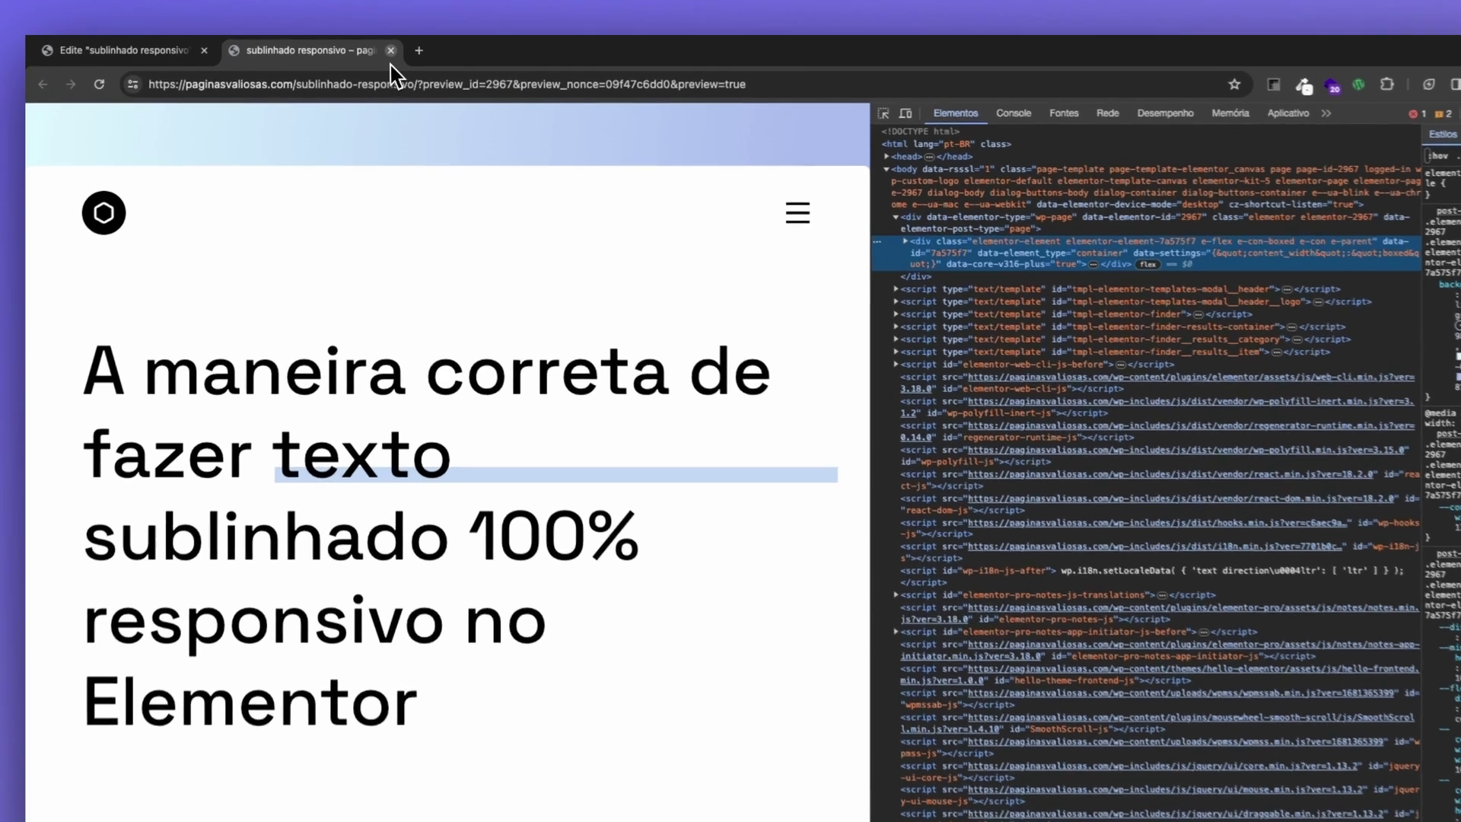
Close the preview and delete the underline container inside the Texto container
click(387, 48)
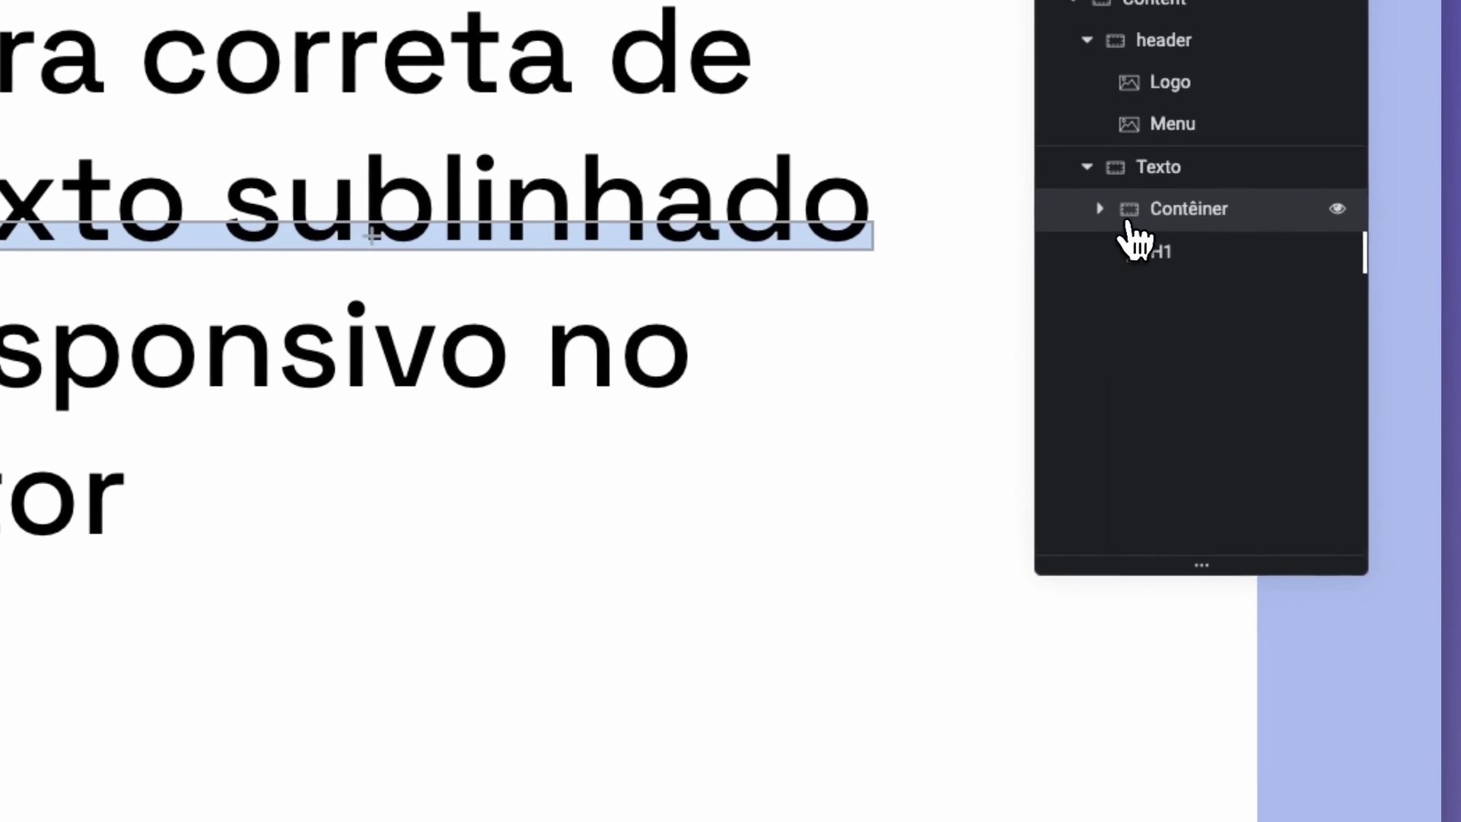
right_click(1460, 706)
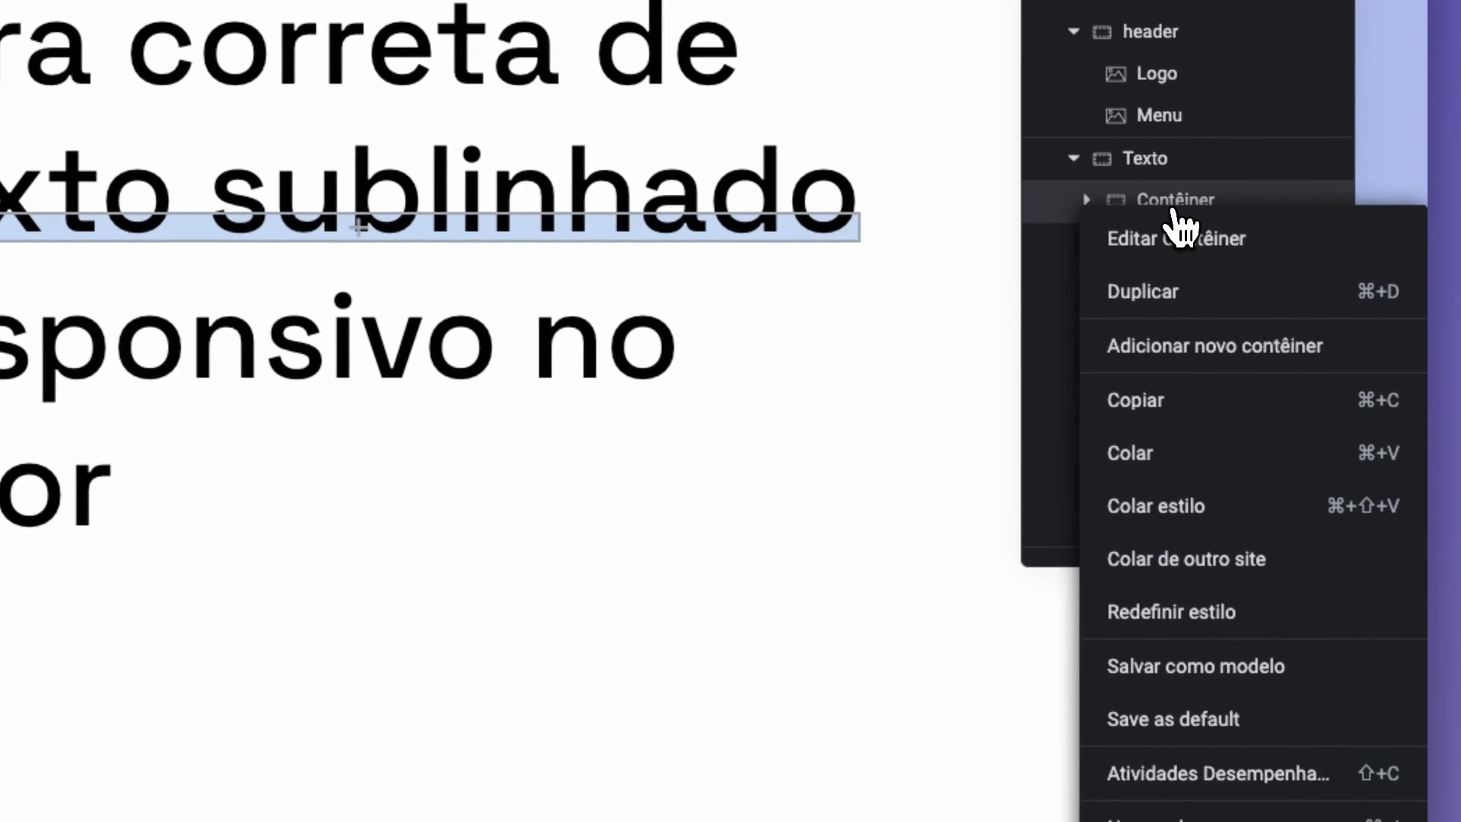
click(1272, 712)
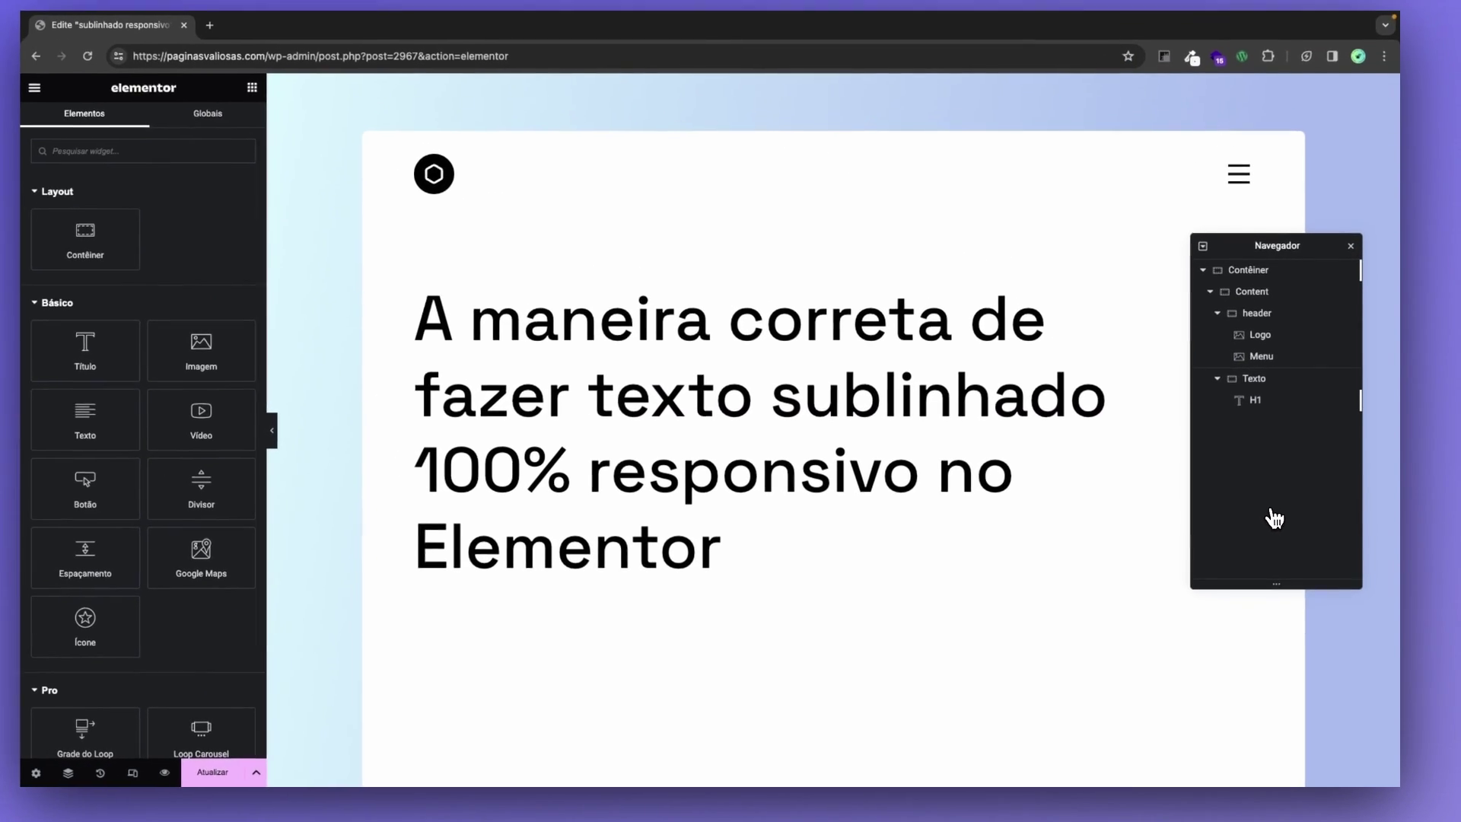
Open the H1 heading for editing and insert the opening tag <span class=""> directly before "texto sublinhado" in its title
click(1286, 413)
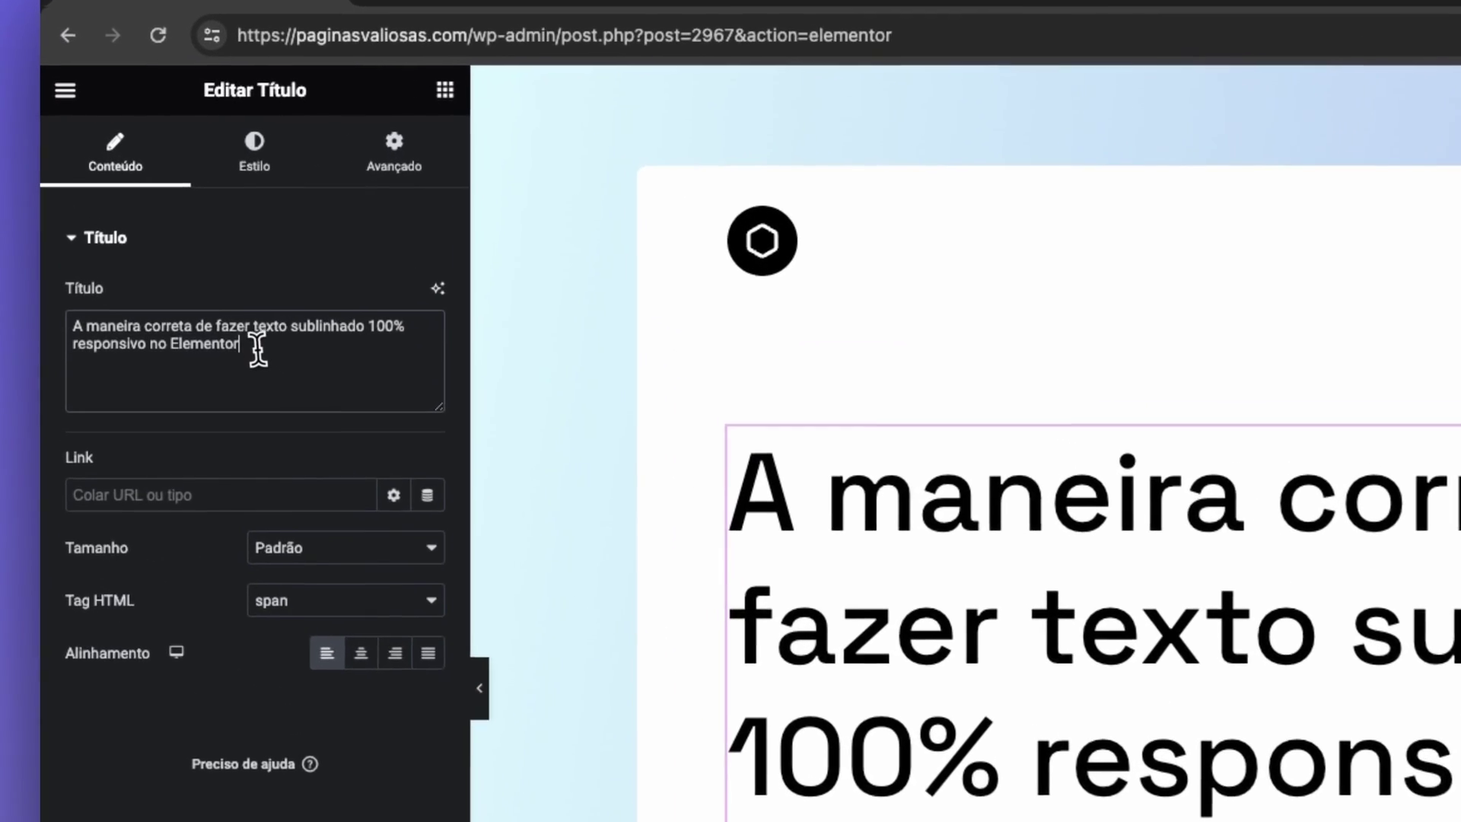
click(278, 362)
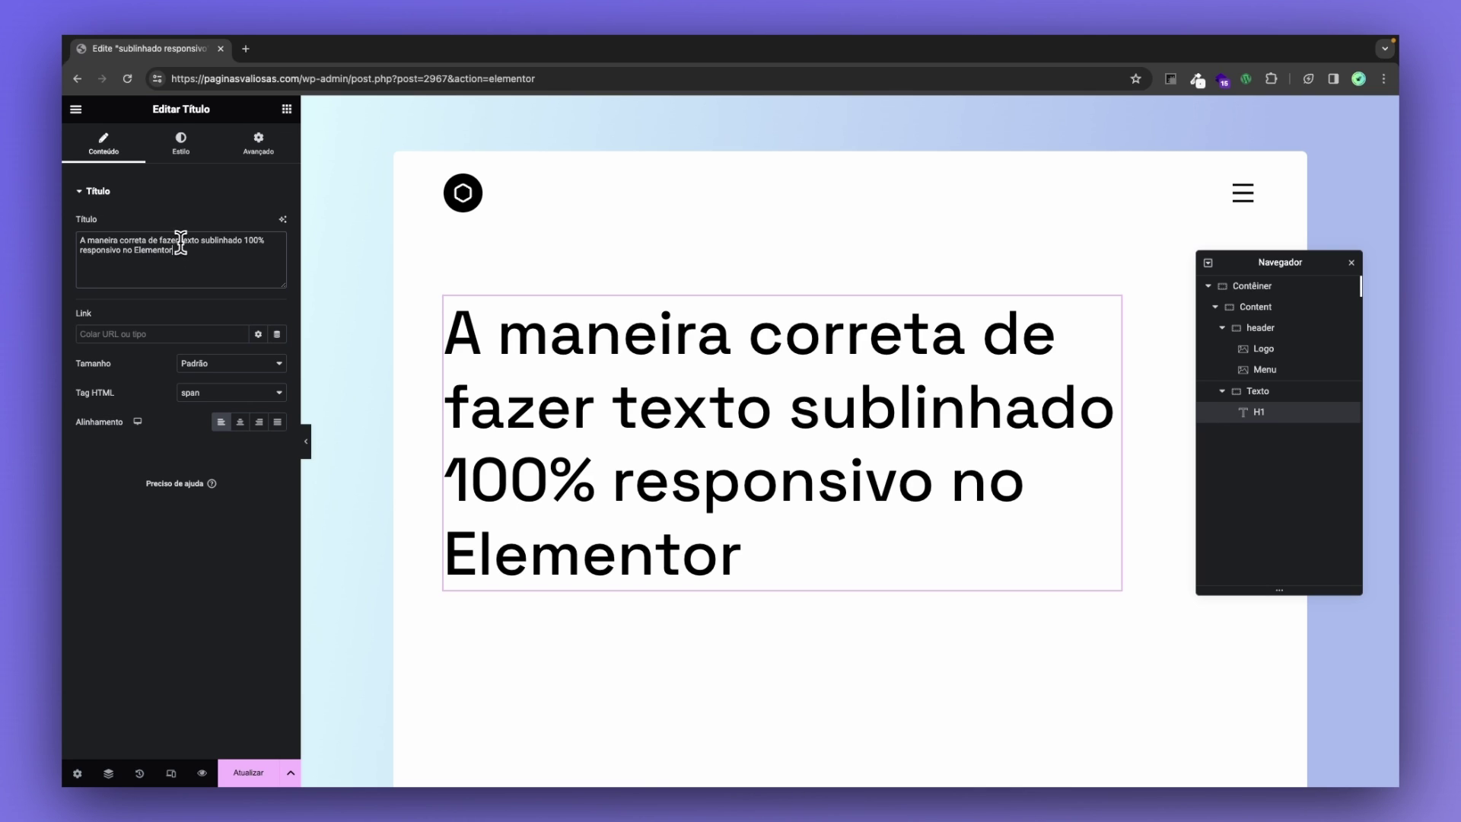
click(654, 414)
double_click(641, 409)
drag(615, 409, 1116, 410)
click(203, 261)
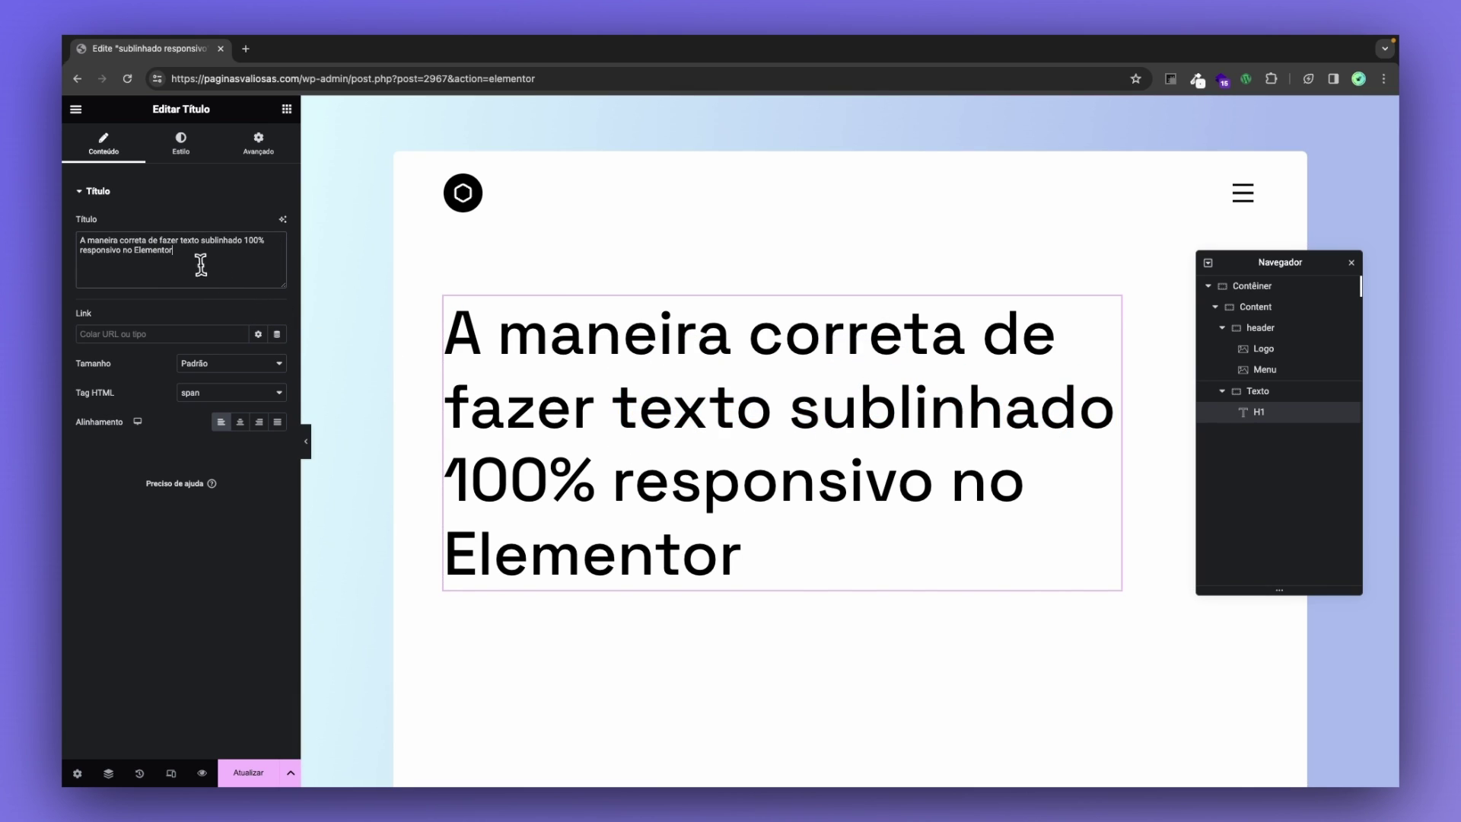
click(179, 240)
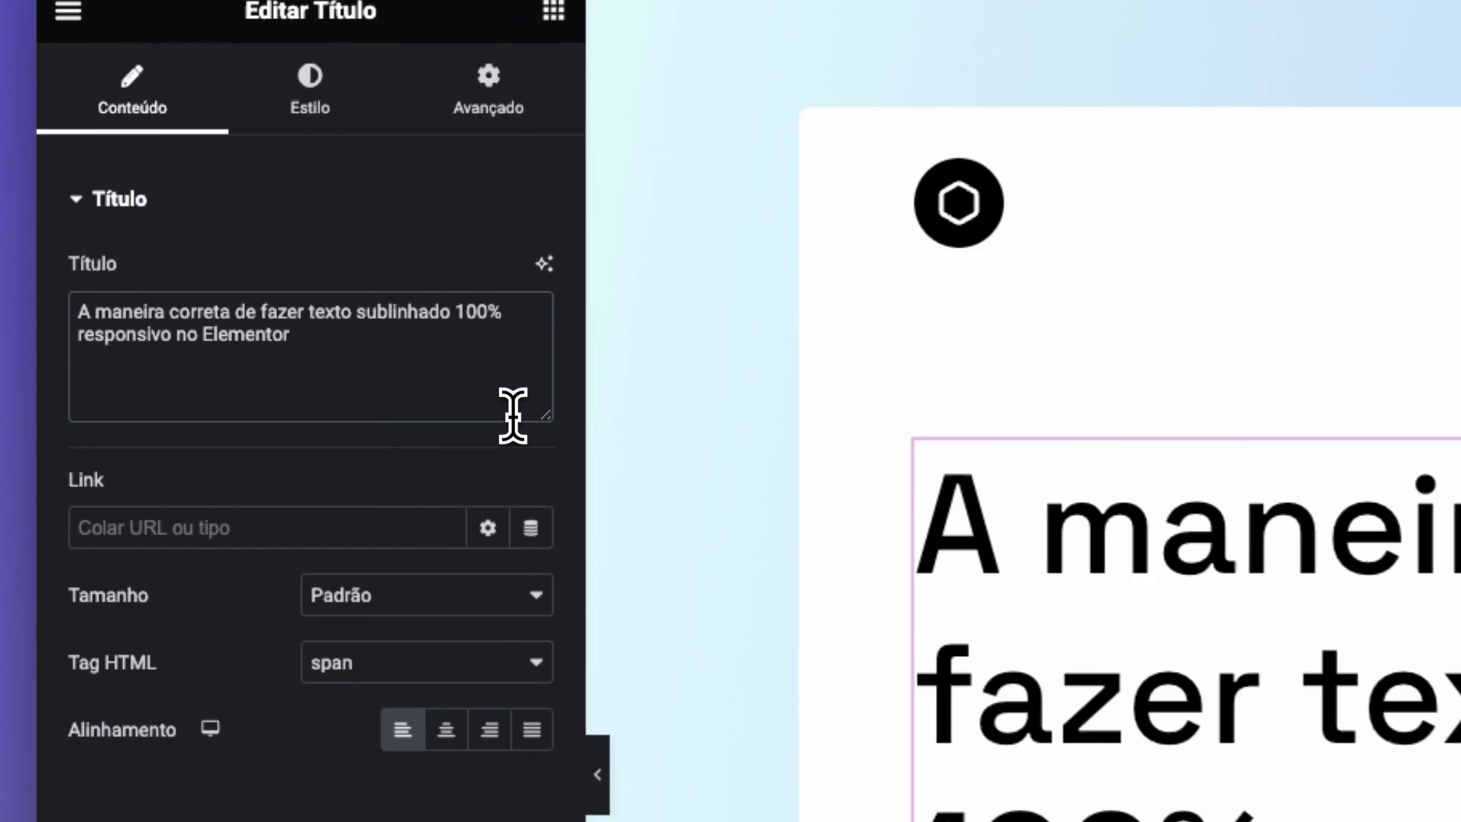
text(<span)
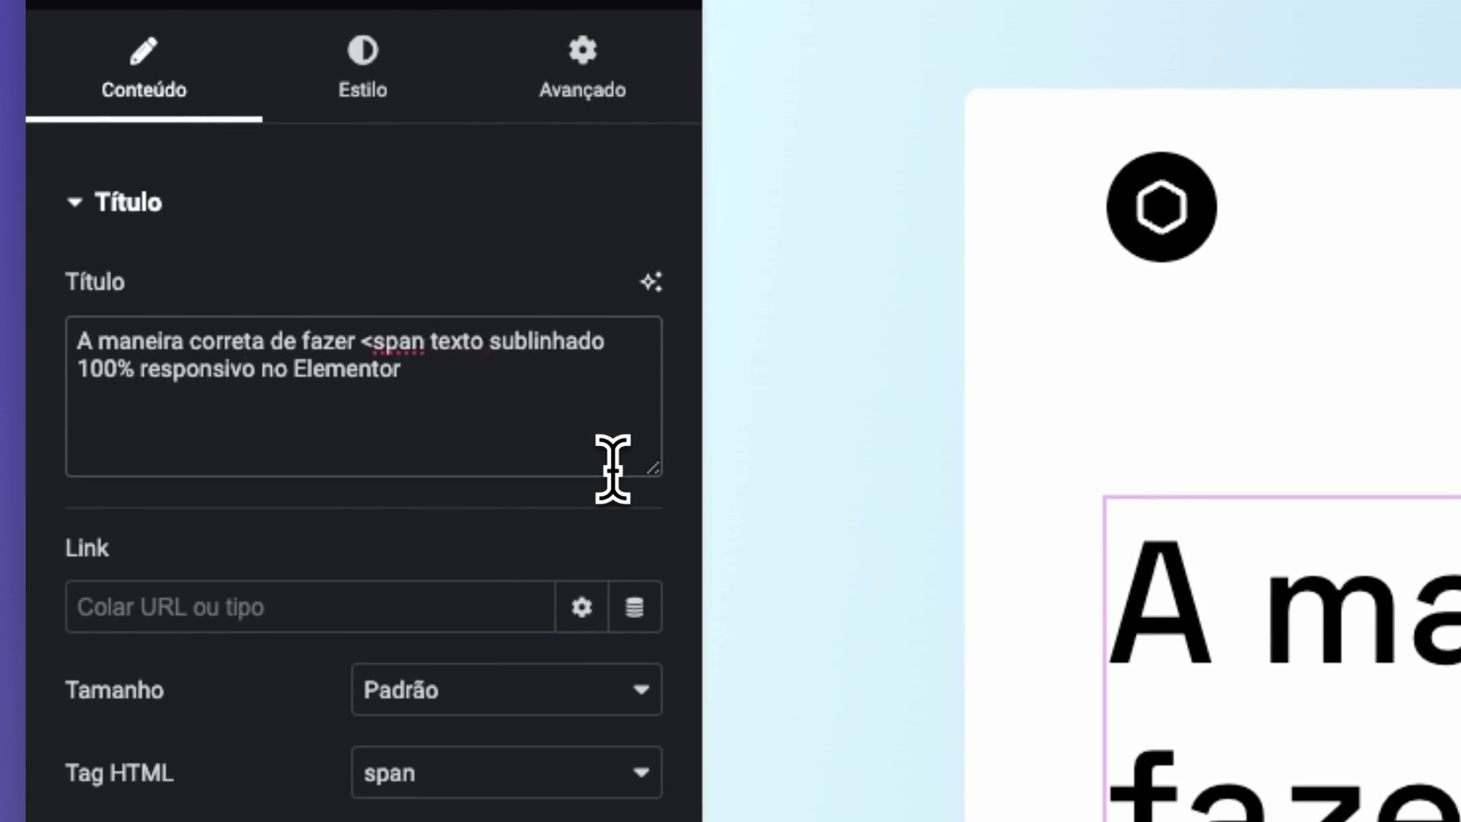
text( class=)
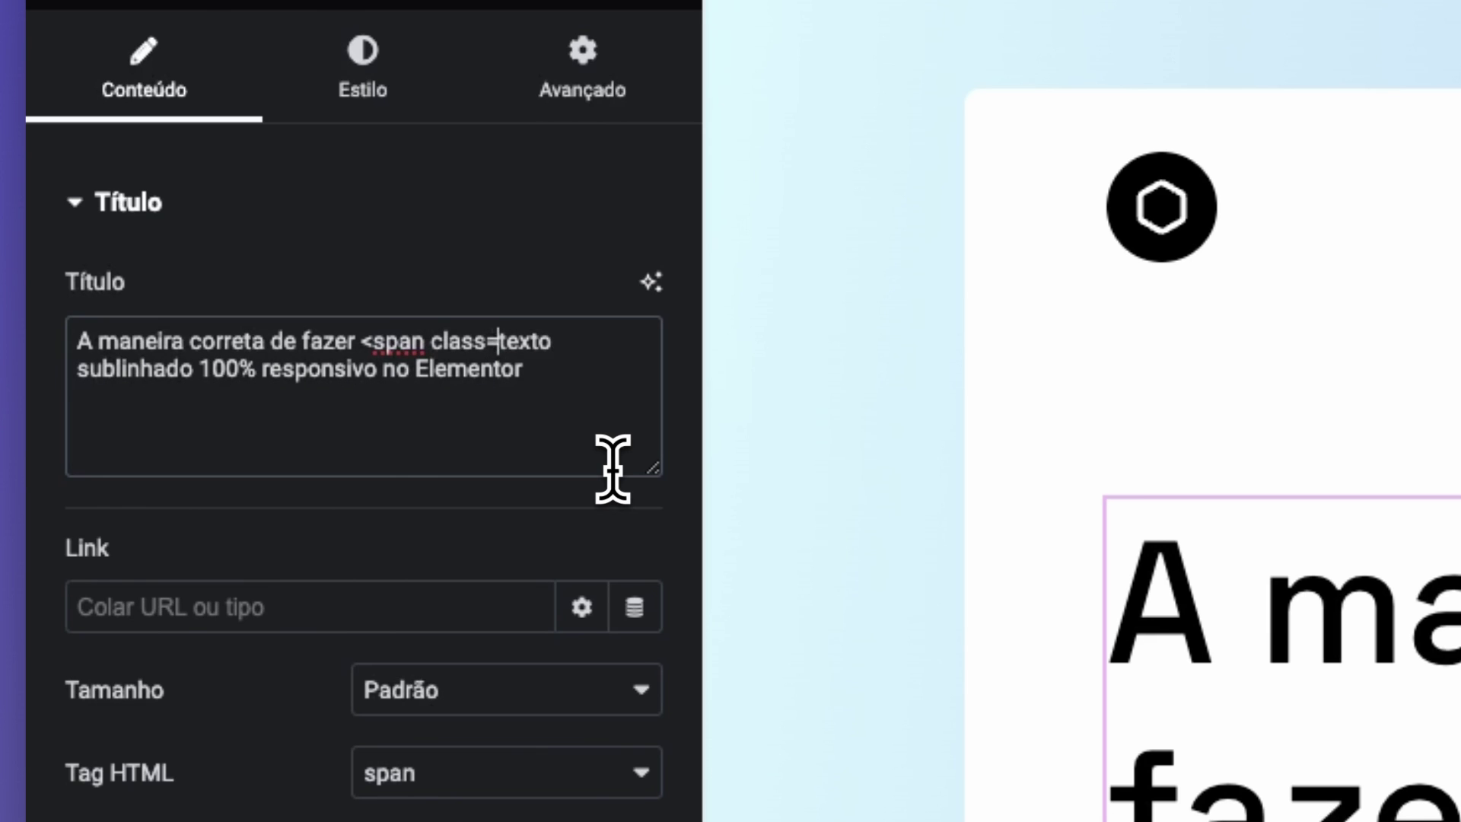
text("")
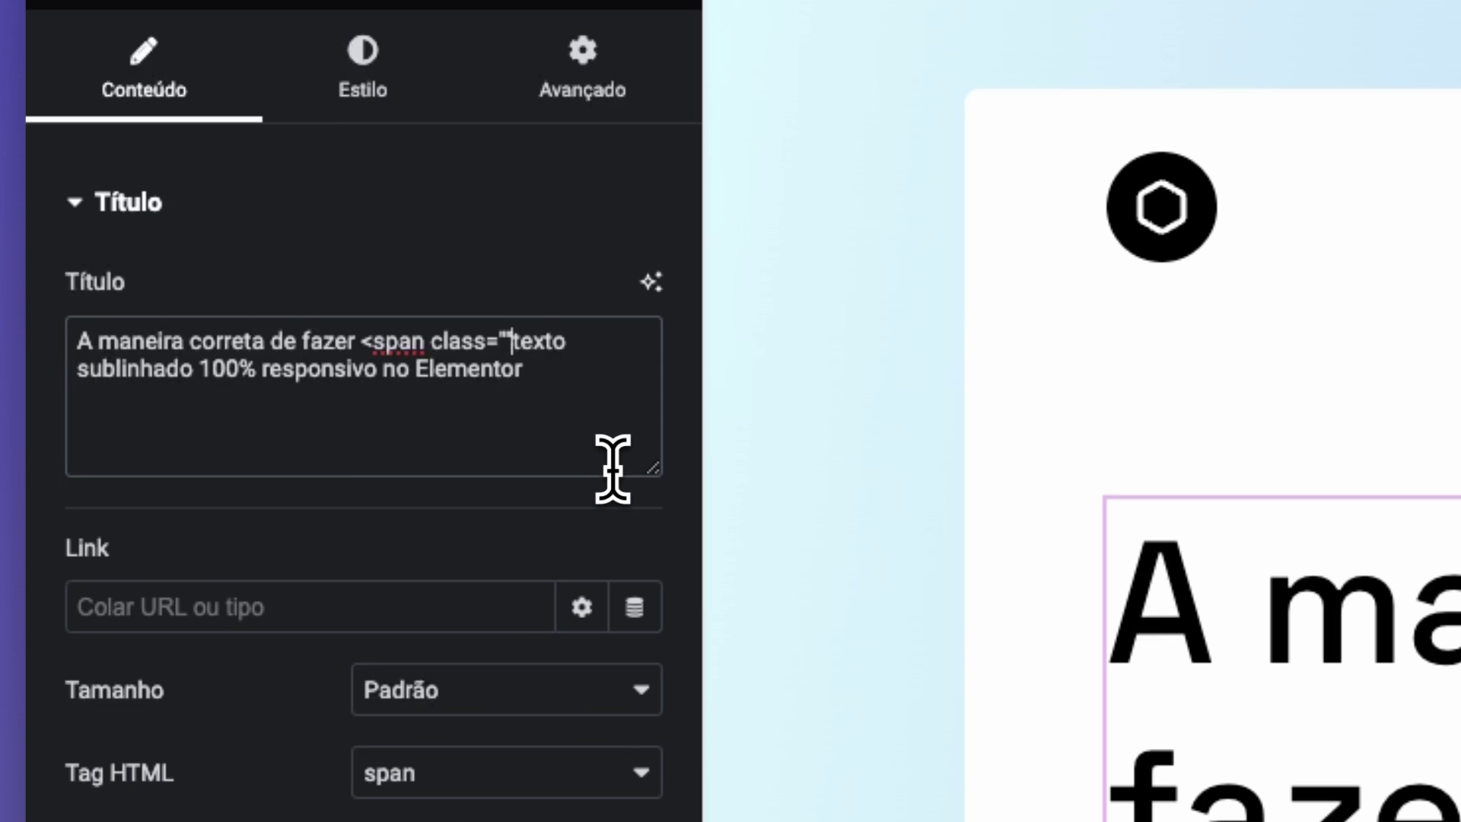
text(>)
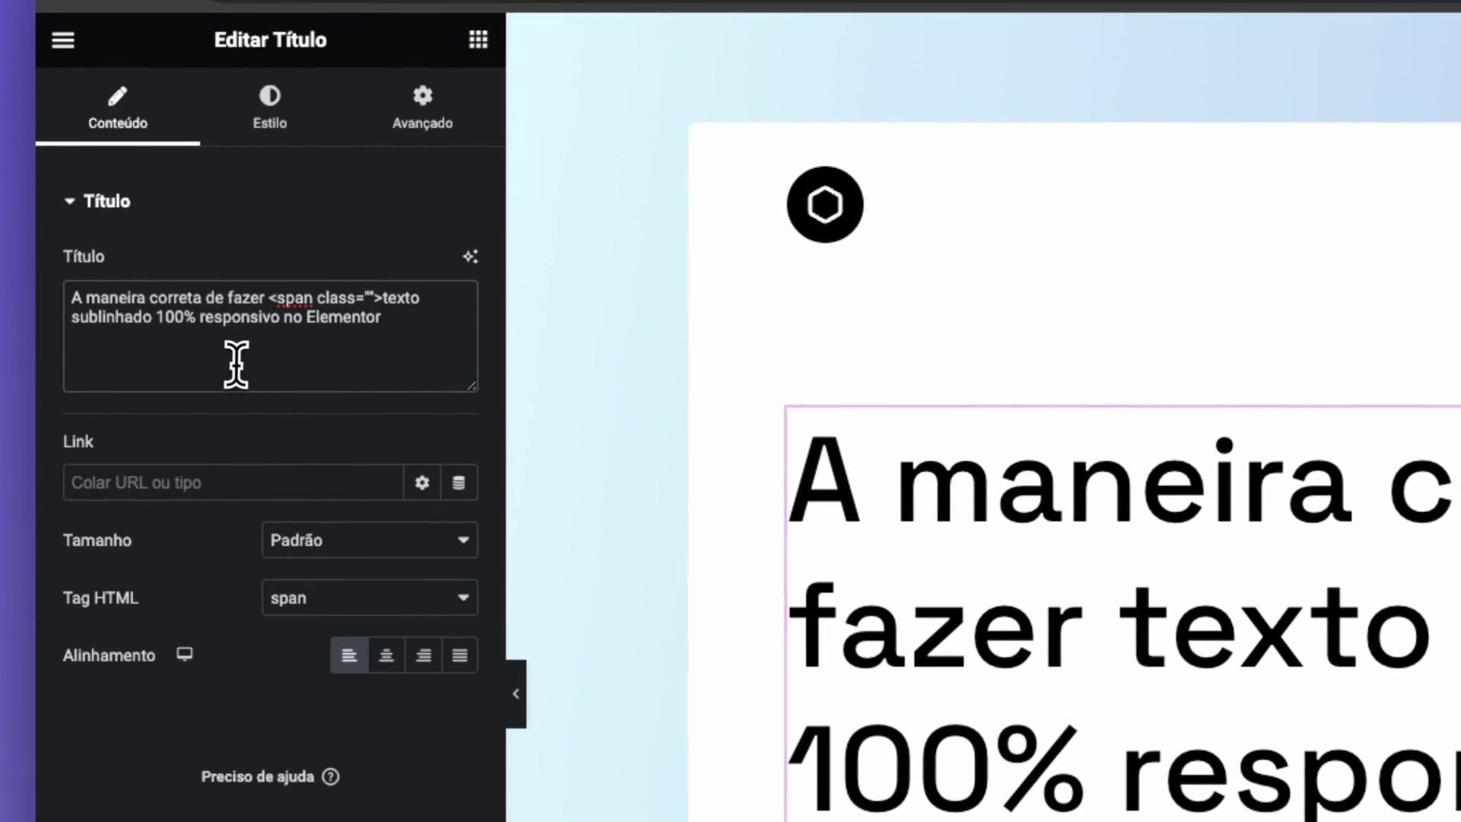
Close the tag with </span> after "sublinhado" in the title and set the span's class to "sublinhado"
click(155, 318)
text(<)
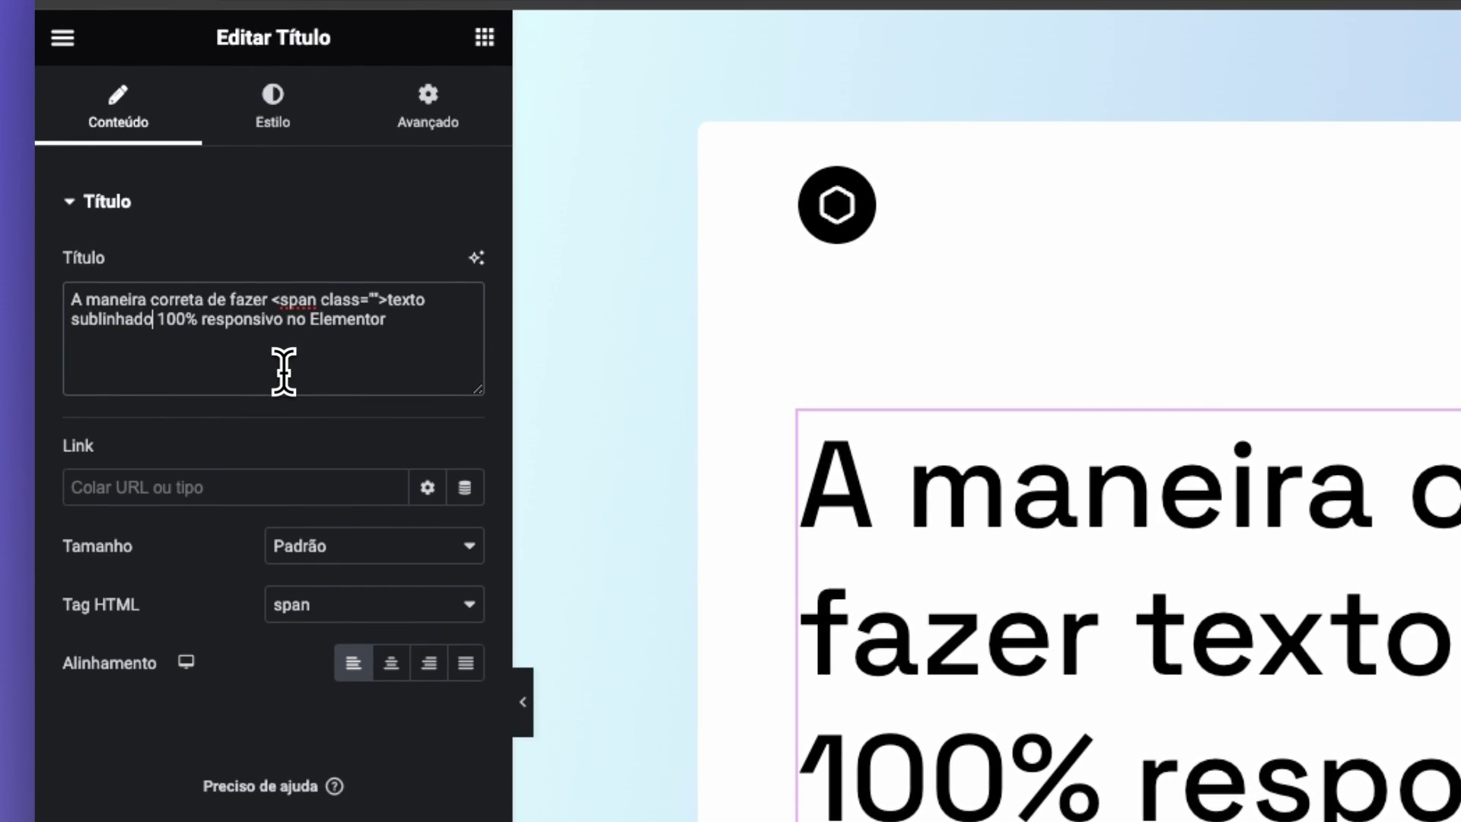
text(/span)
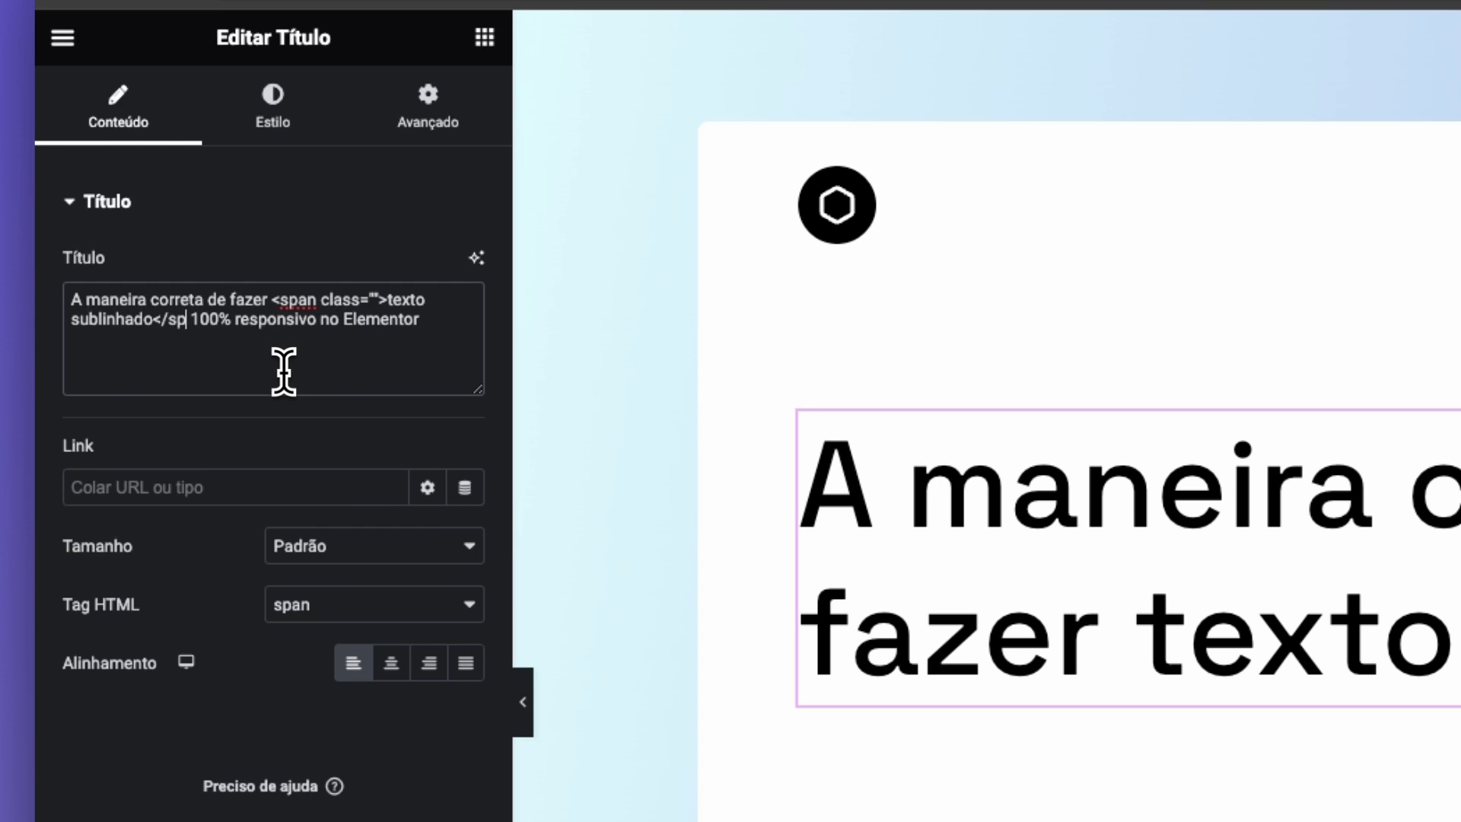
text(>)
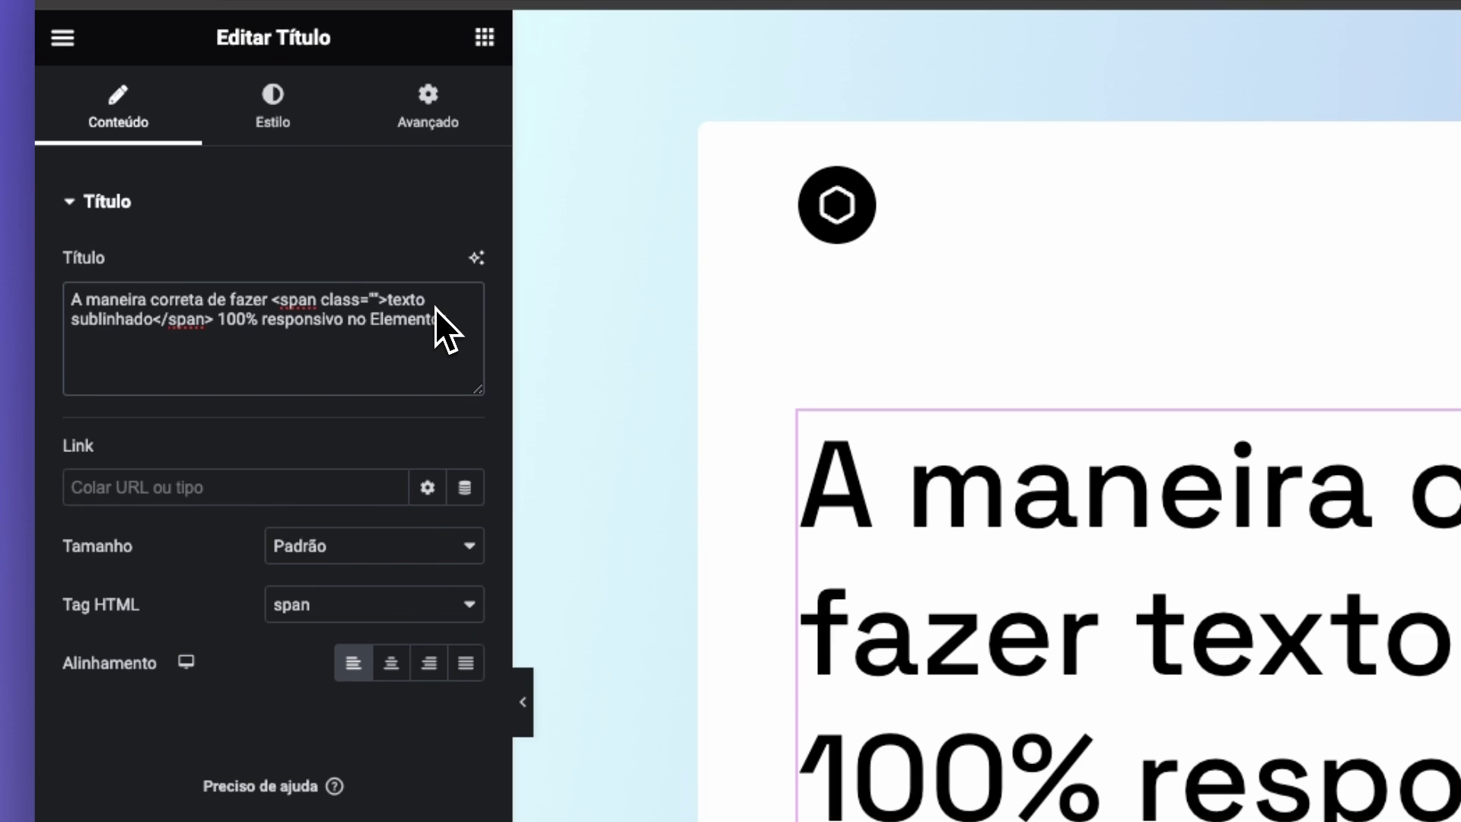
text(sublinhado)
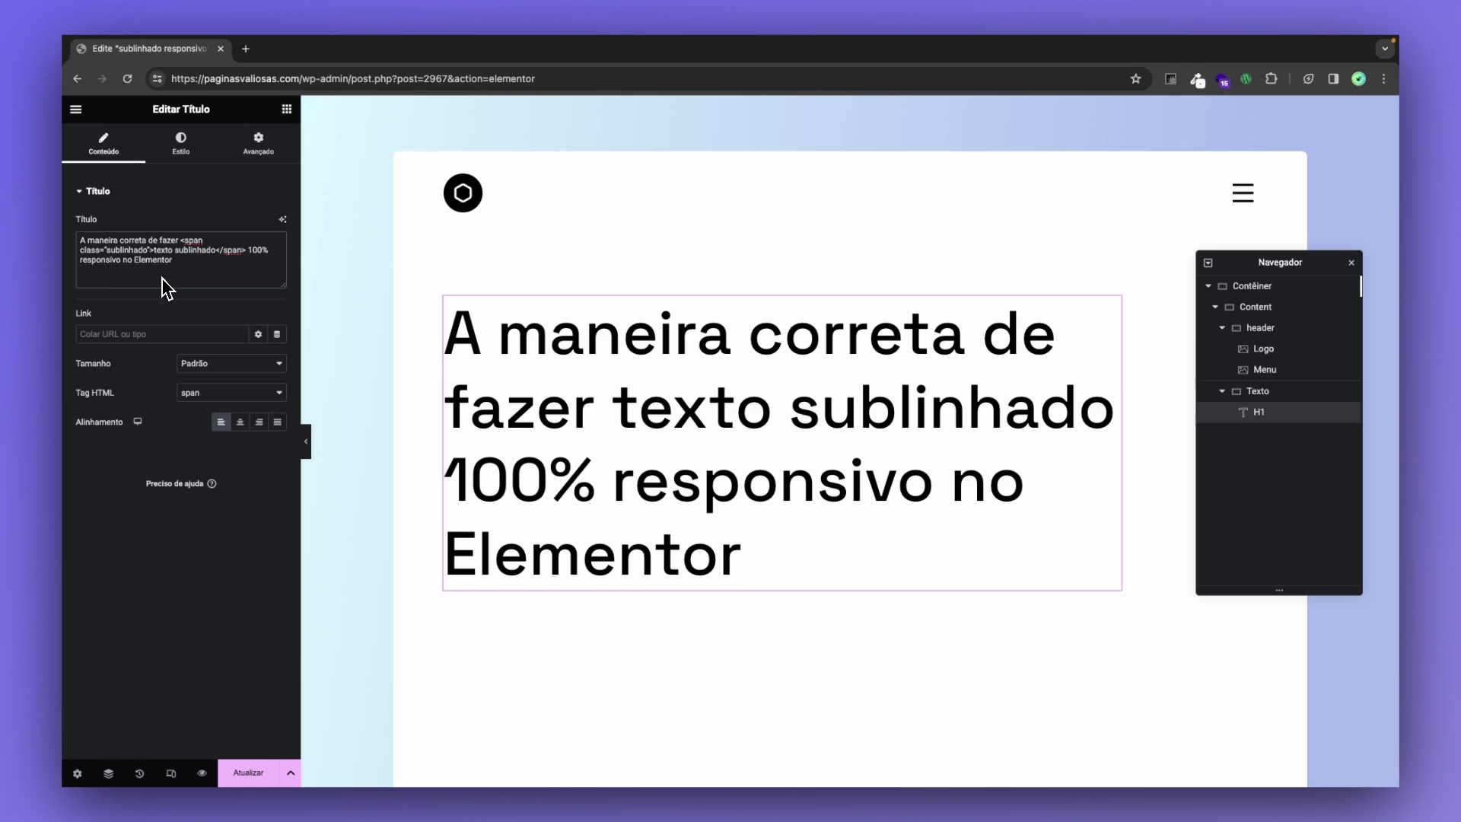
Start a "selector .sublinhado{ }" rule in the heading's custom CSS
click(257, 146)
scroll(207, 393, down, 2)
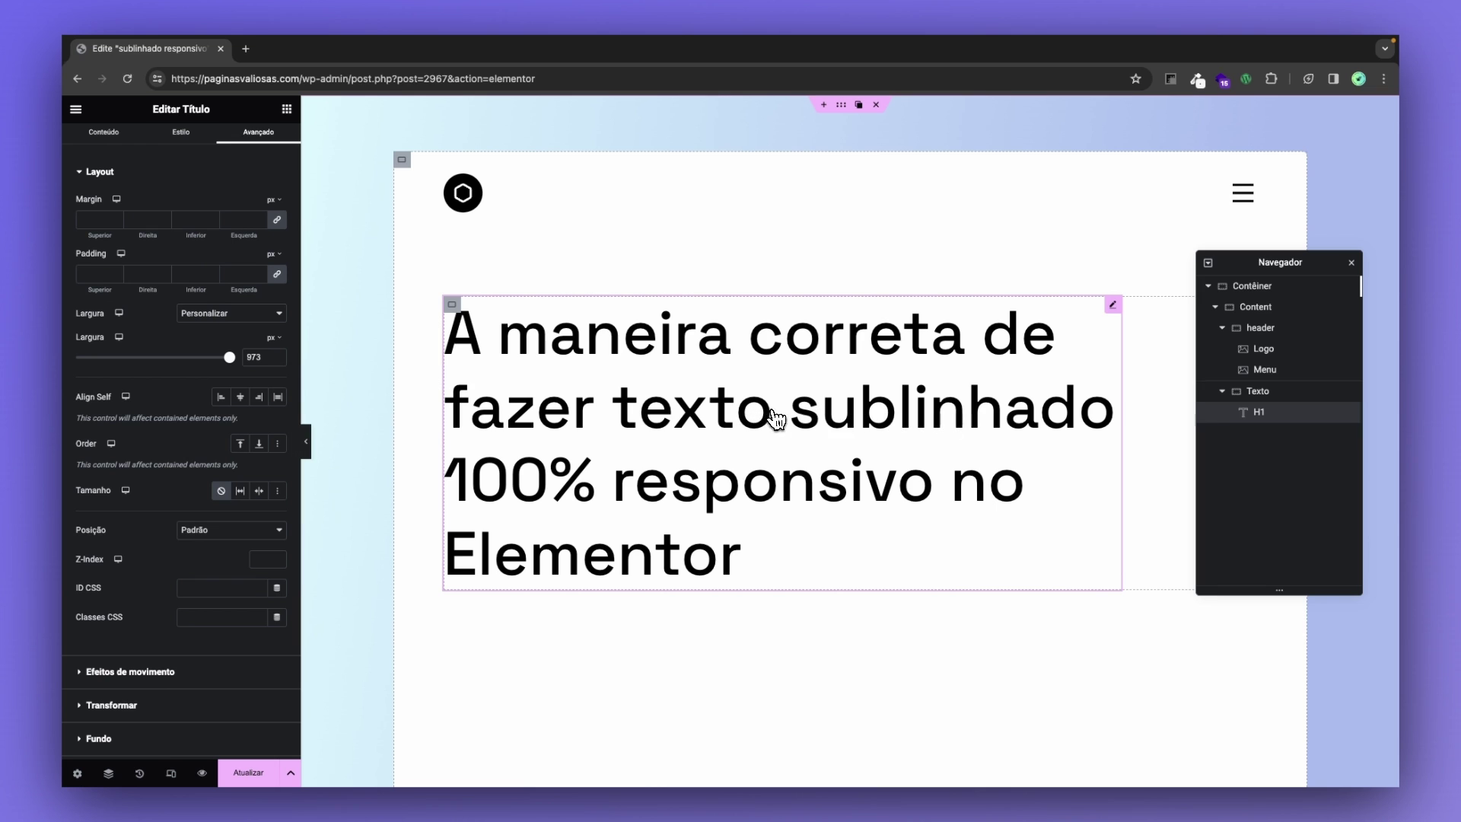
scroll(200, 527, down, 2)
scroll(196, 518, down, 5)
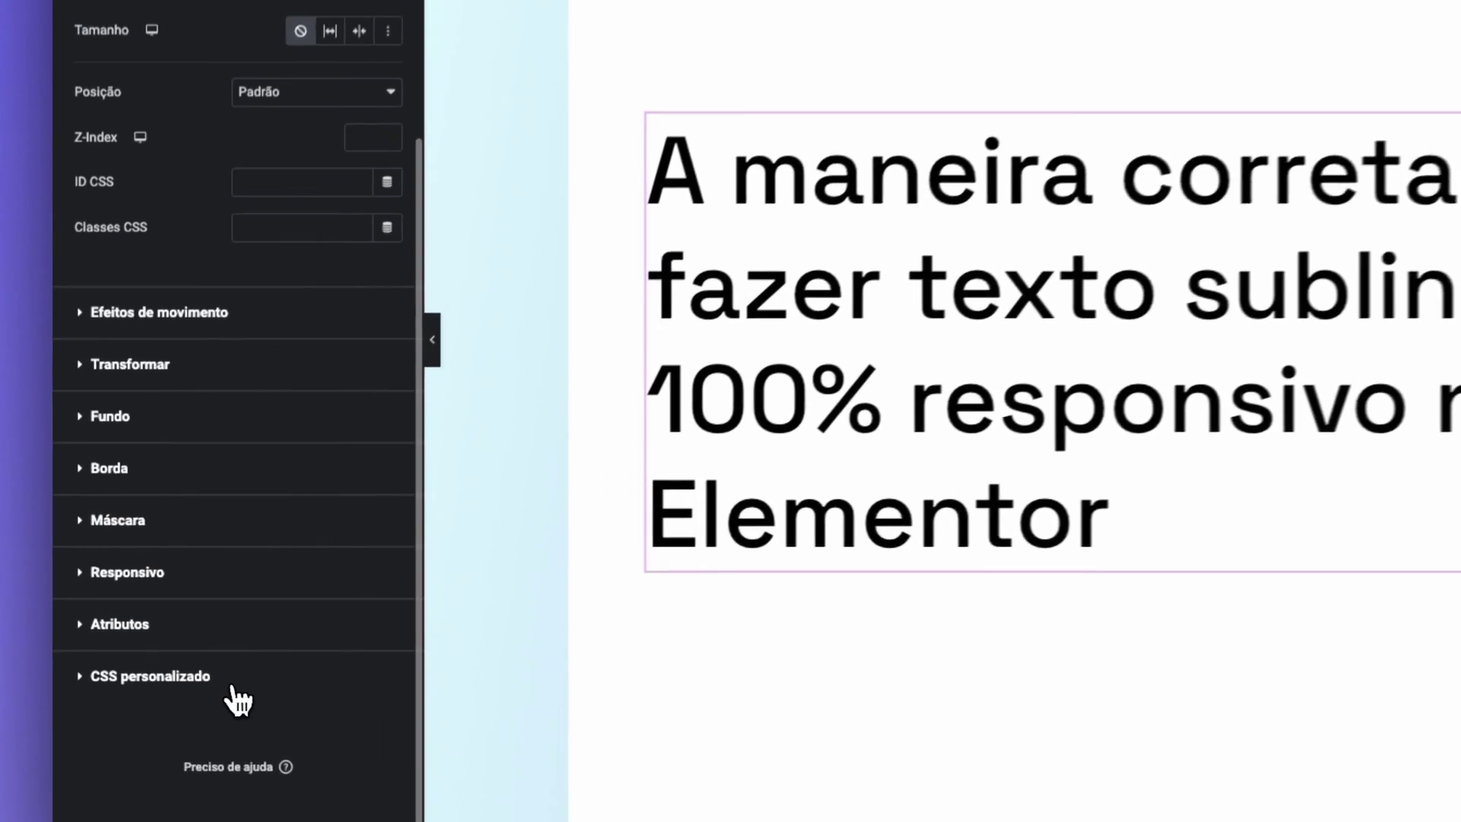
click(232, 687)
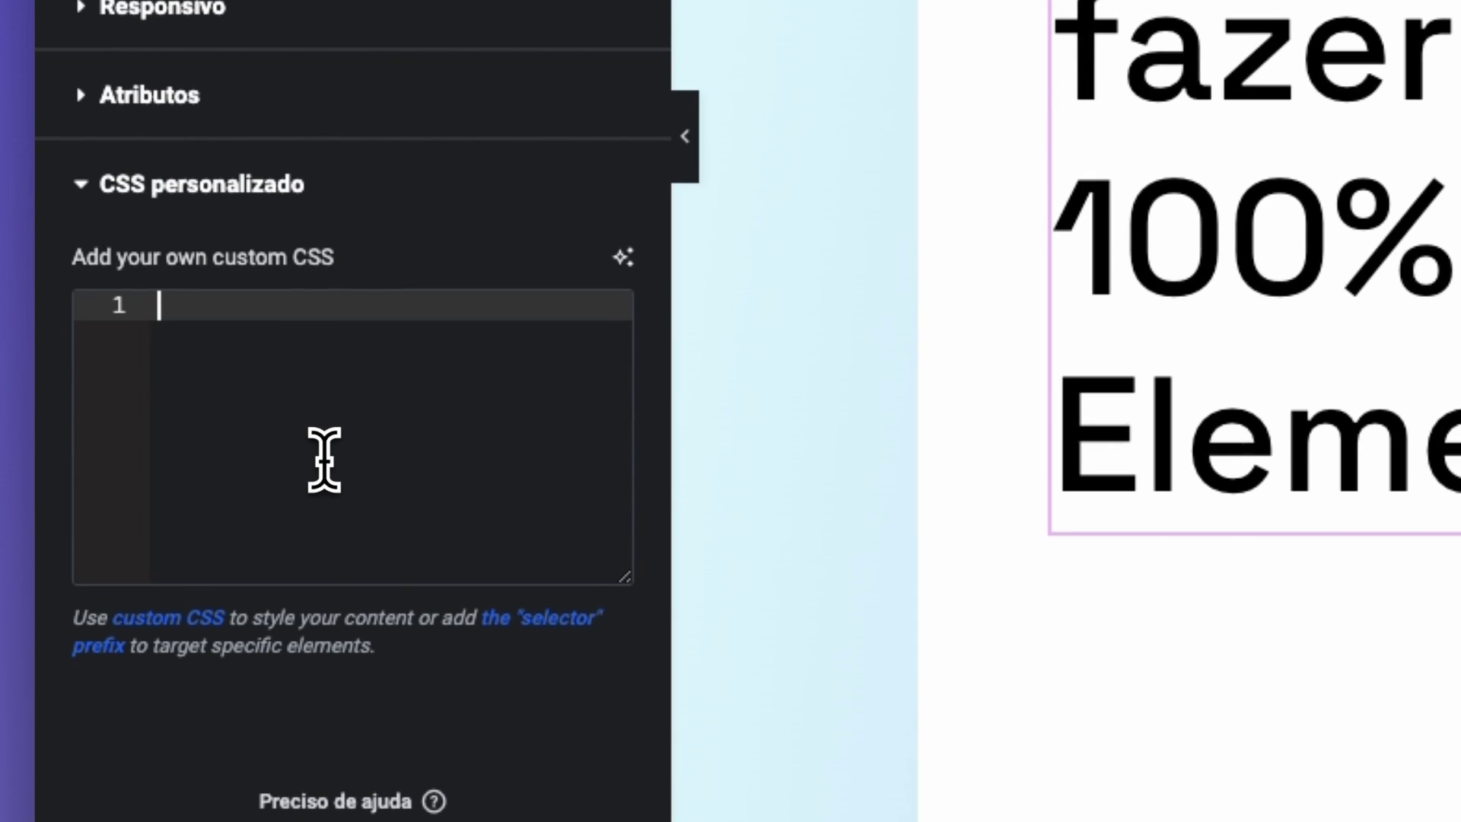
text(selector)
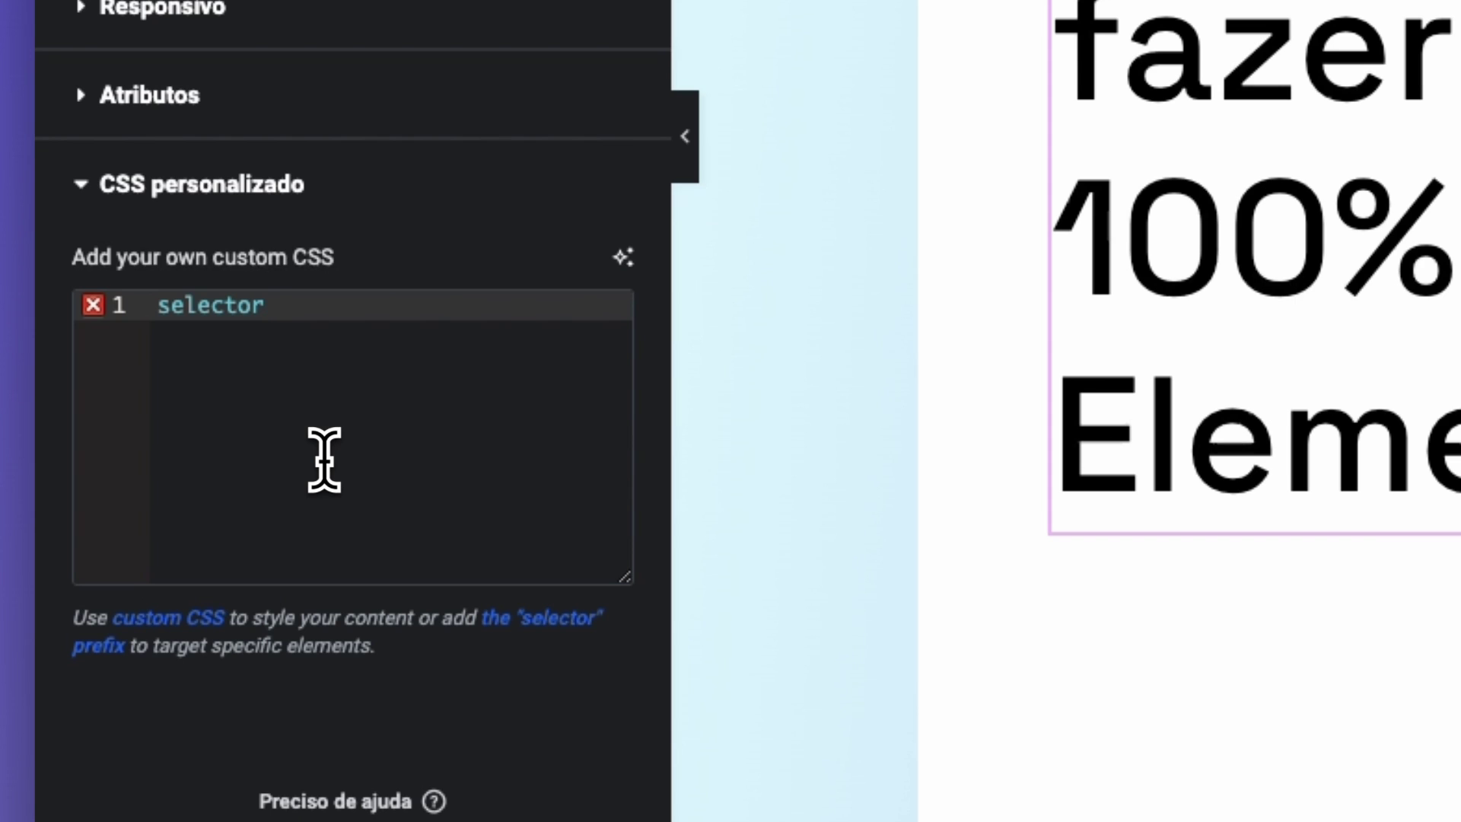
text(.s)
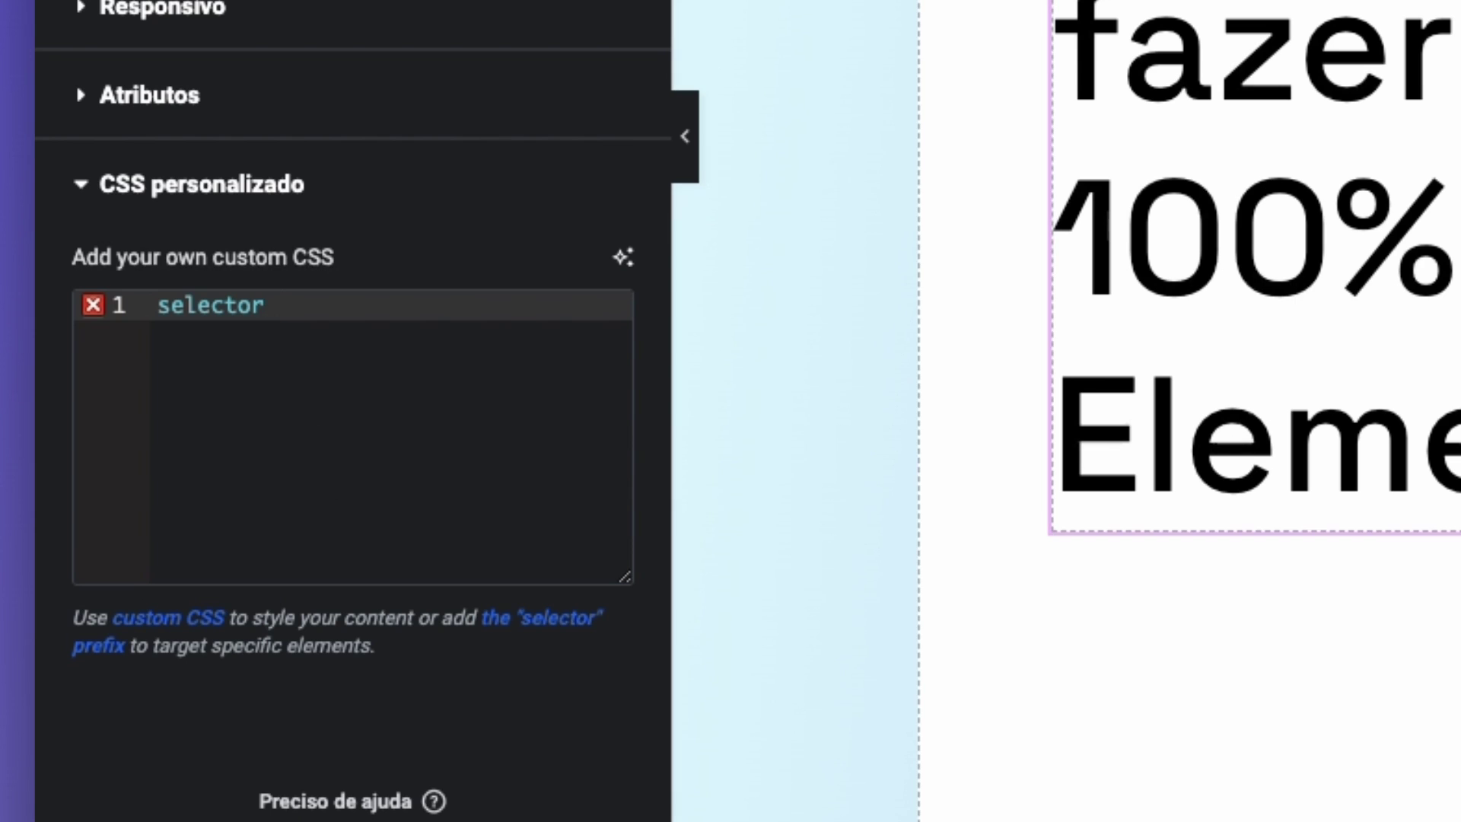
text(ublinhado)
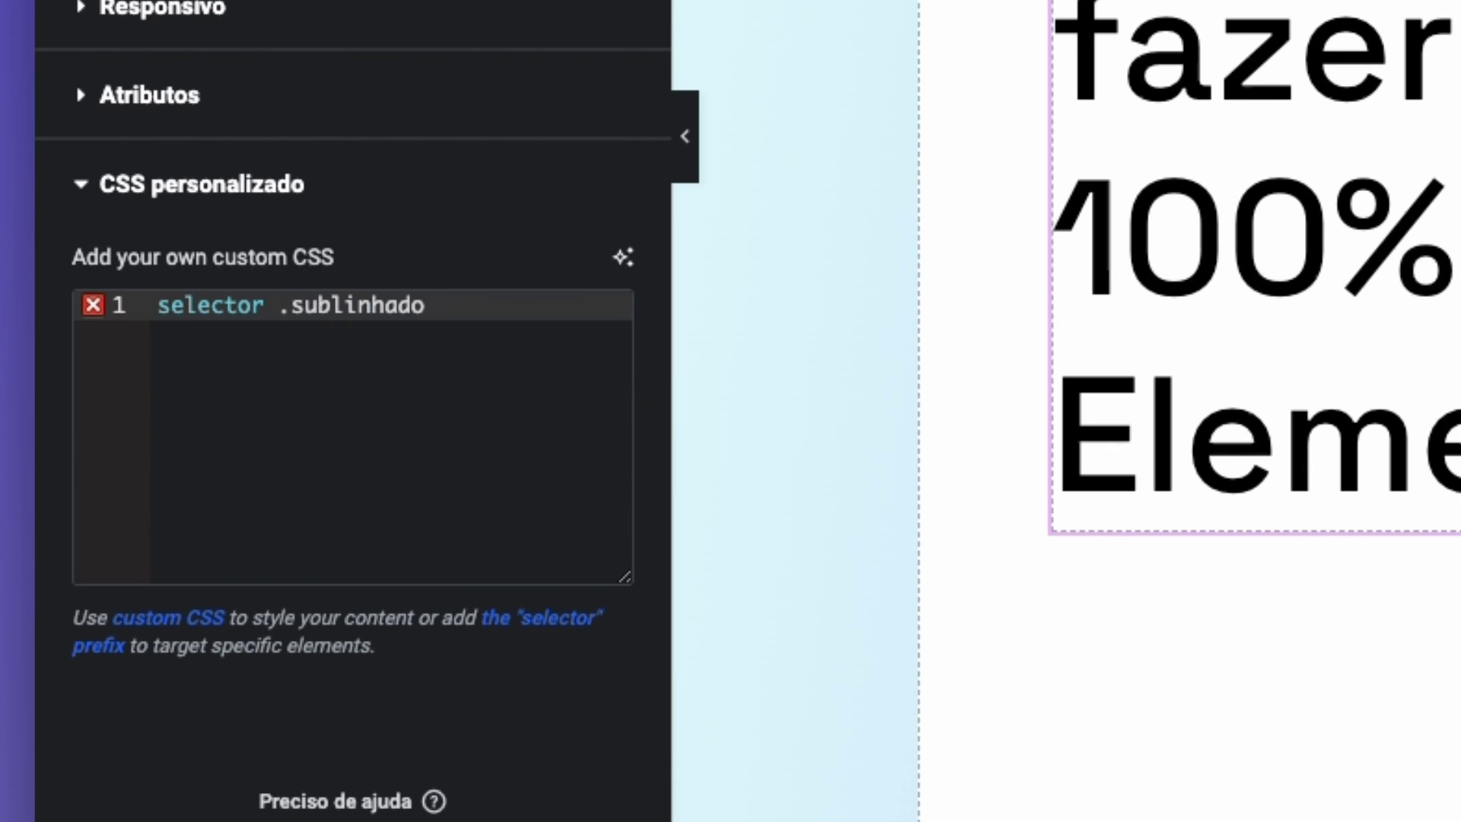
text({)
key(Return)
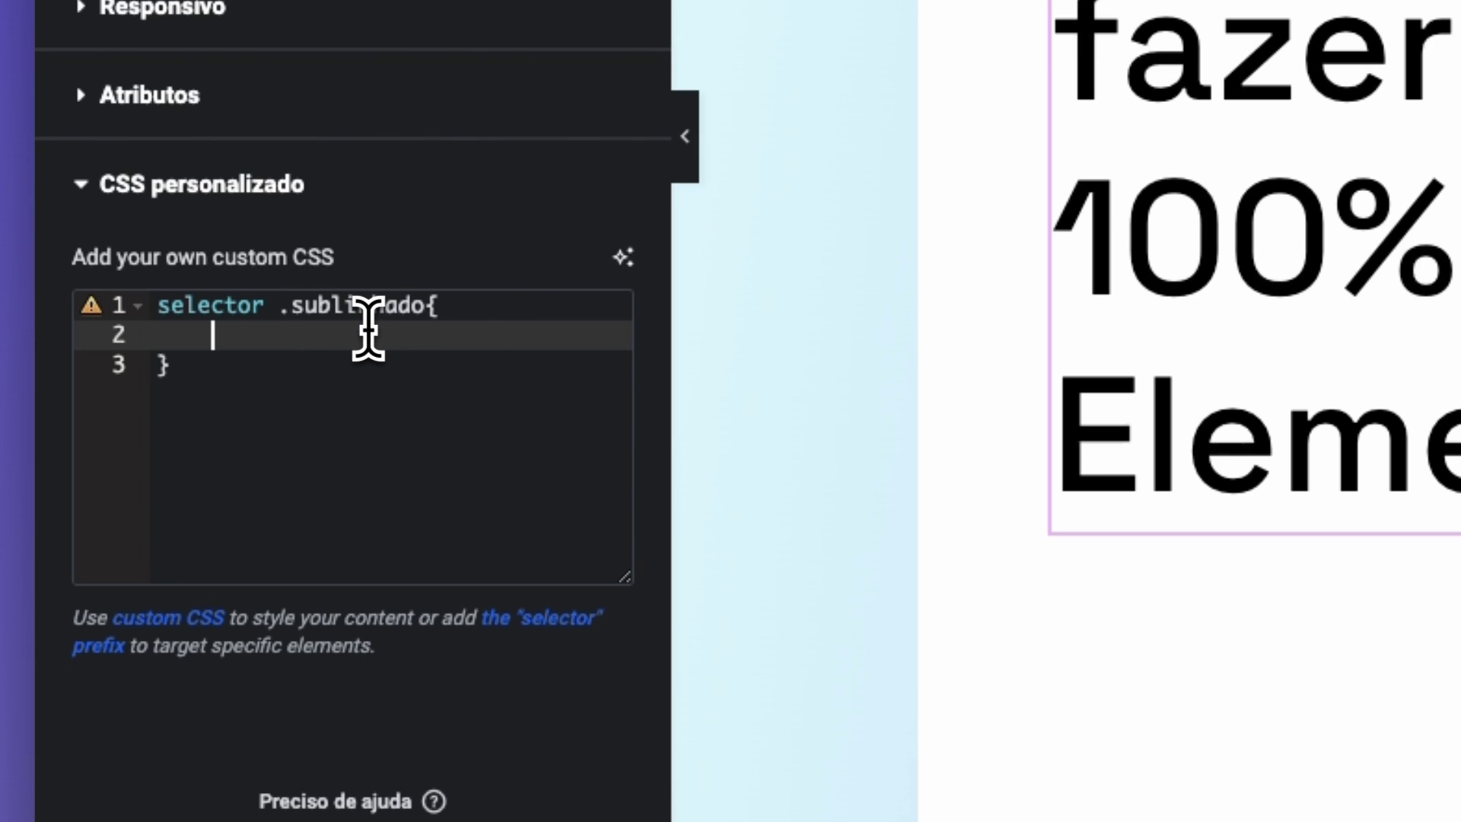
Add the declaration "text-decoration: underline 20px #c1d8f5;" to the .sublinhado rule
text(tex)
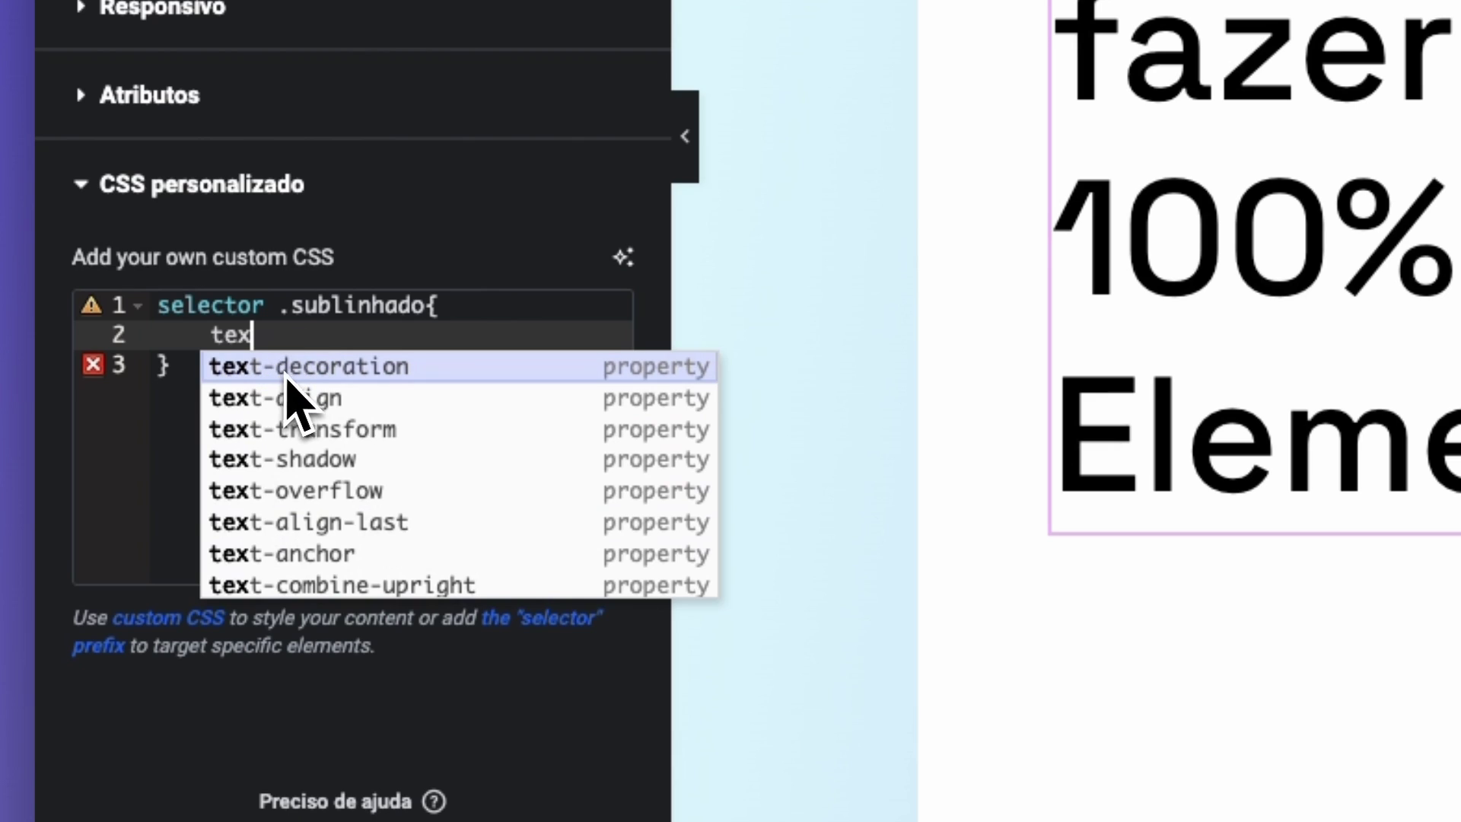
key(Return)
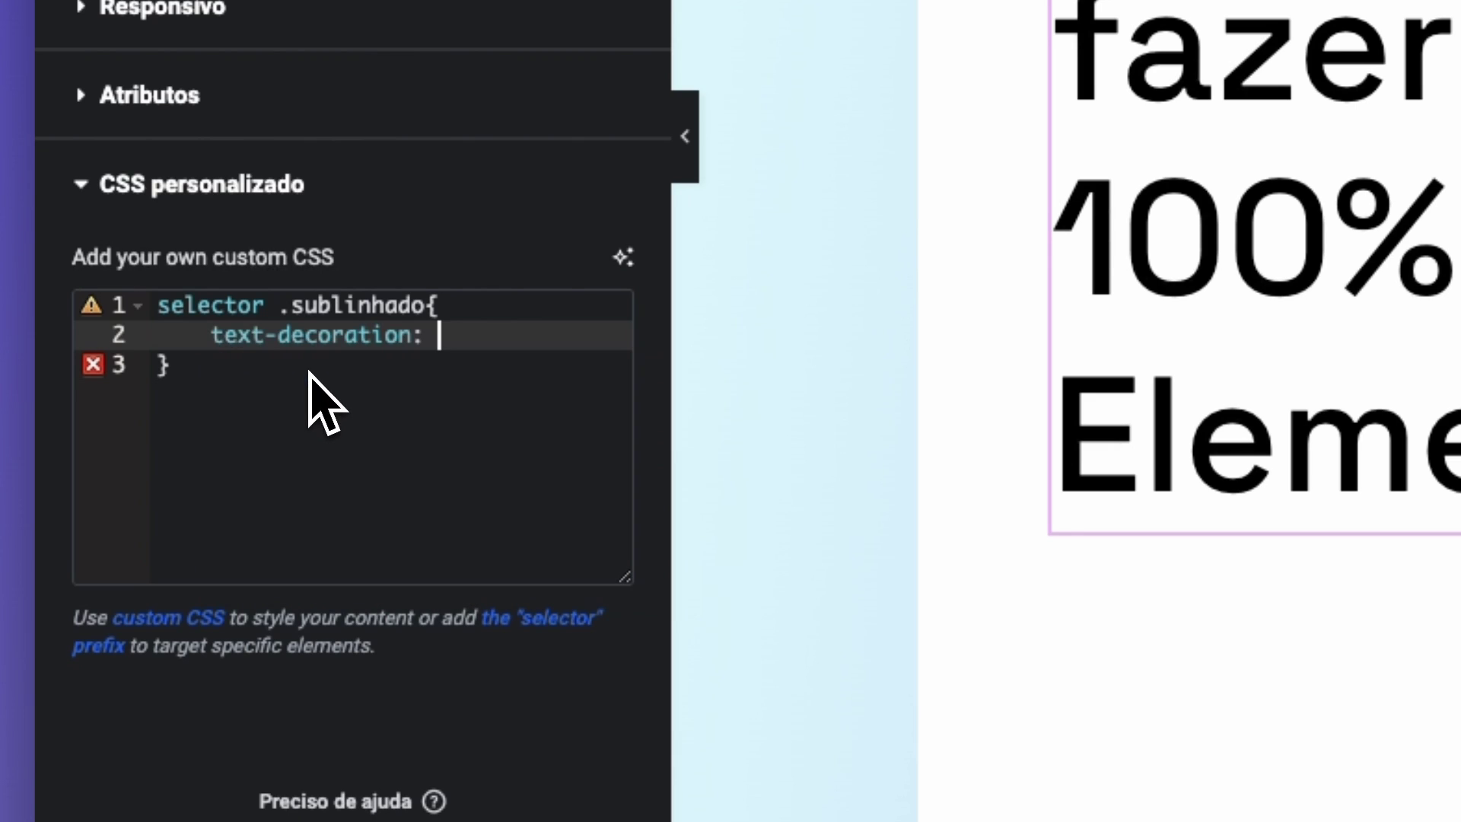
text(underline)
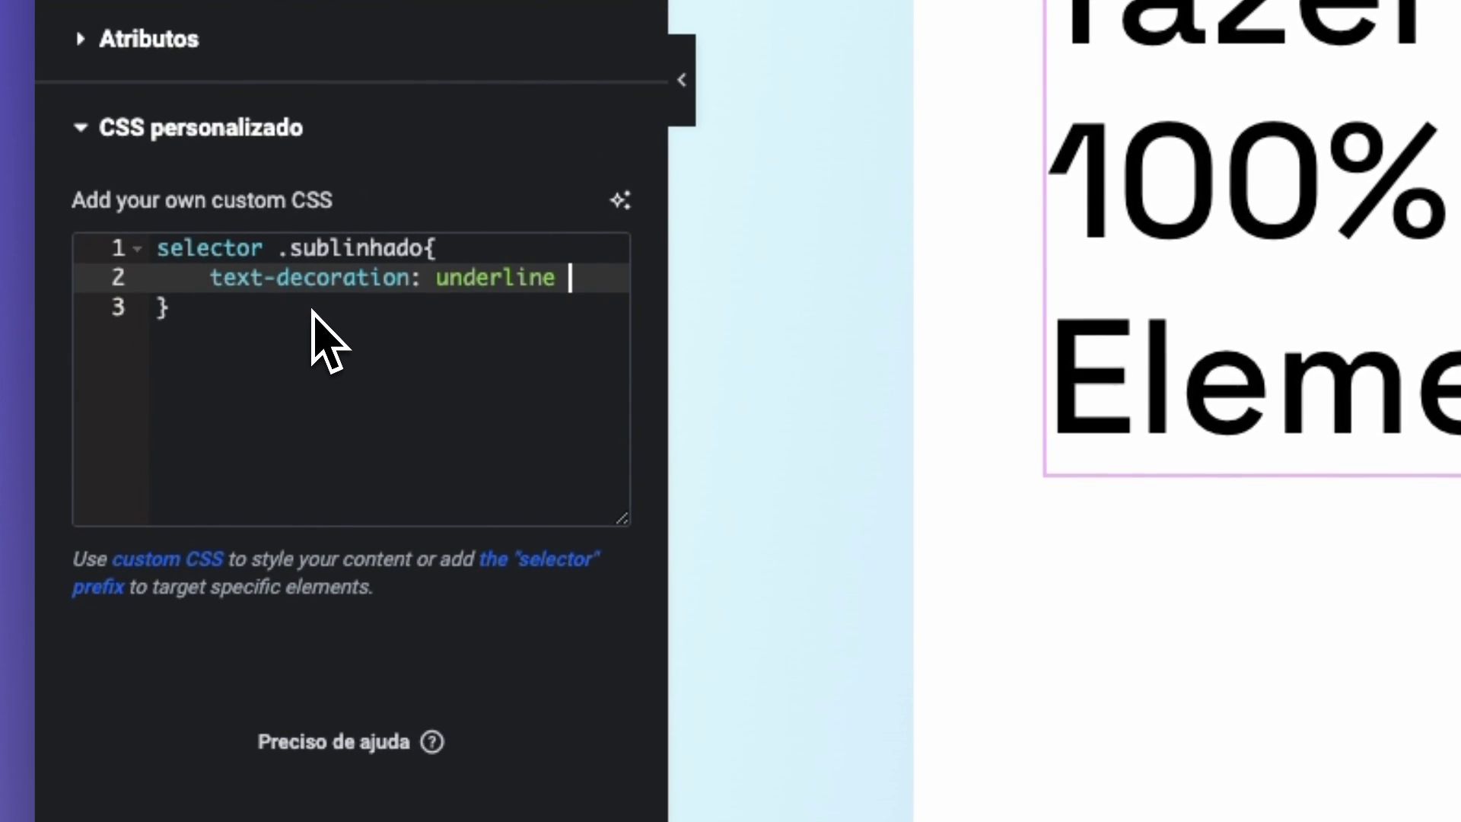
text(20px)
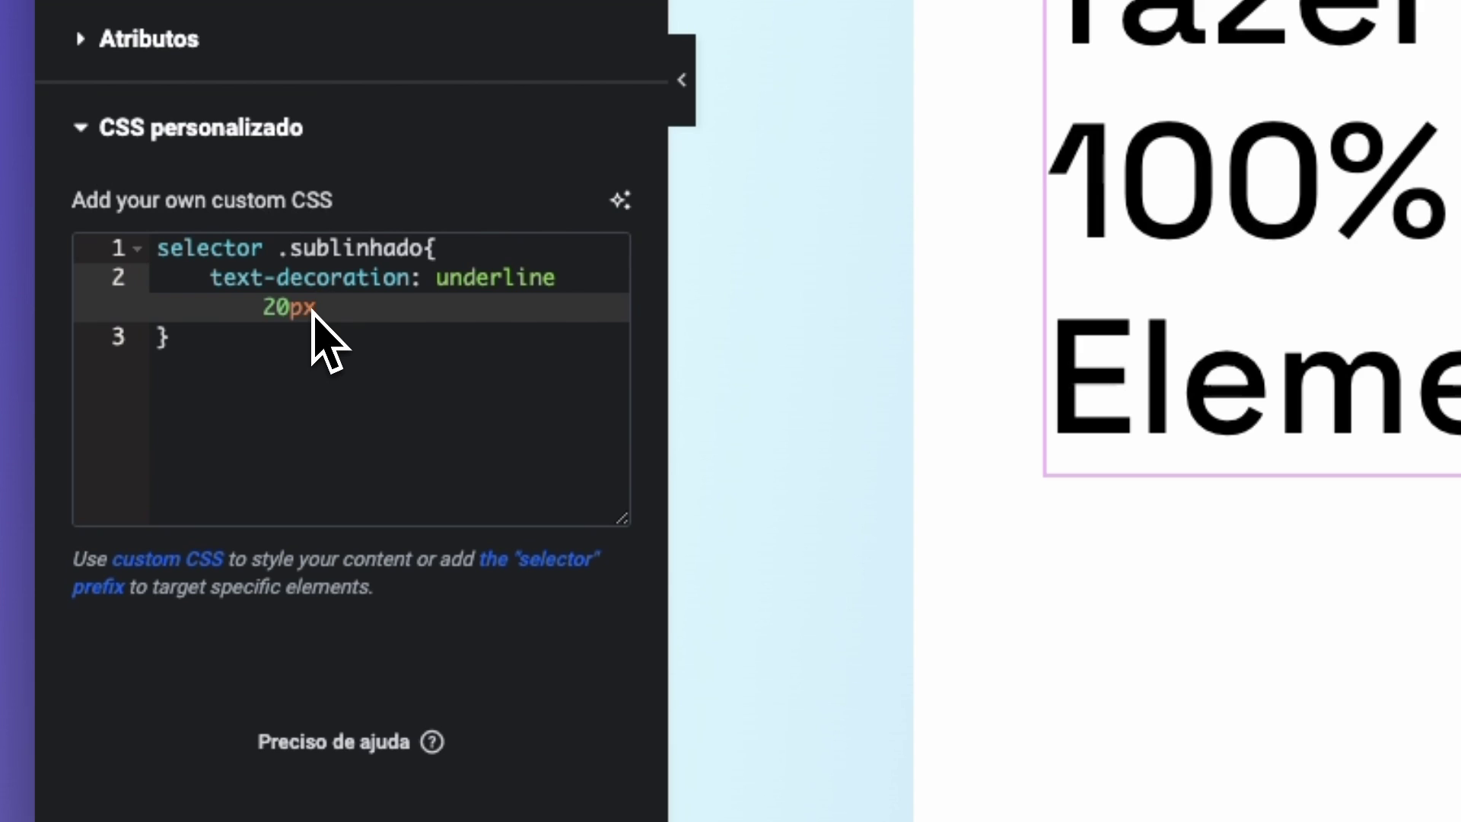
text(#c)
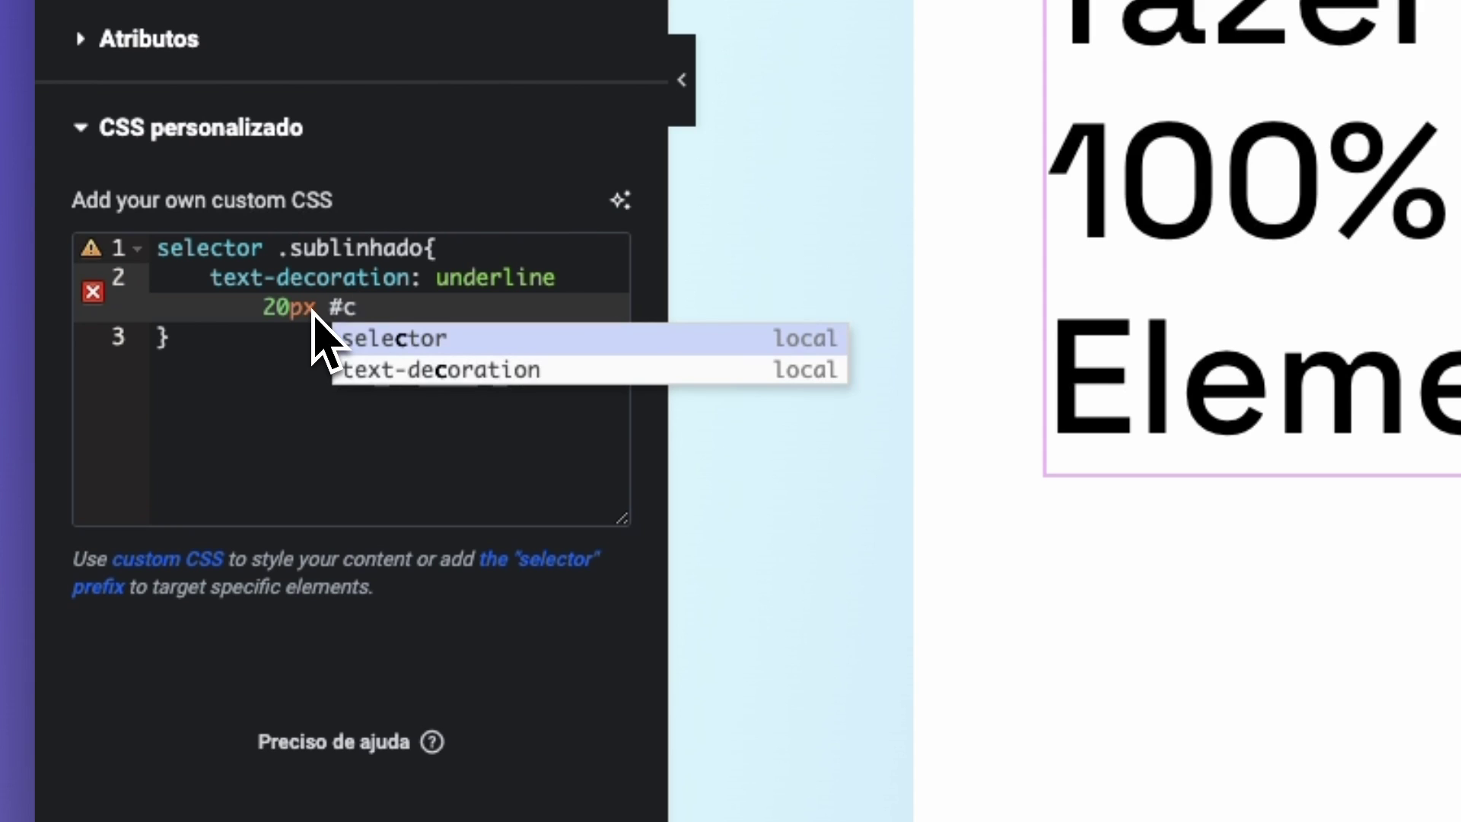
text(1d)
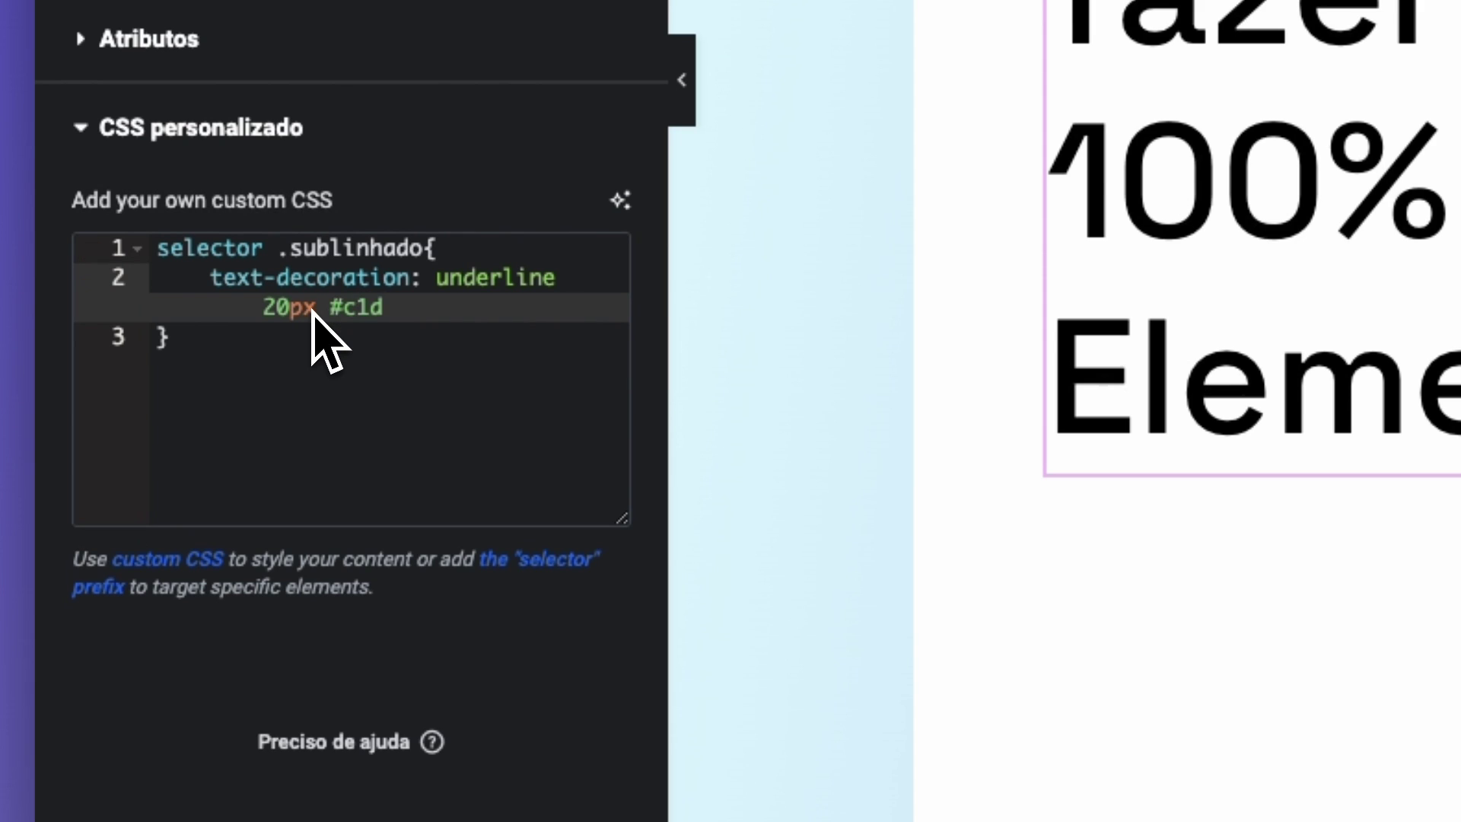
text(8f5;)
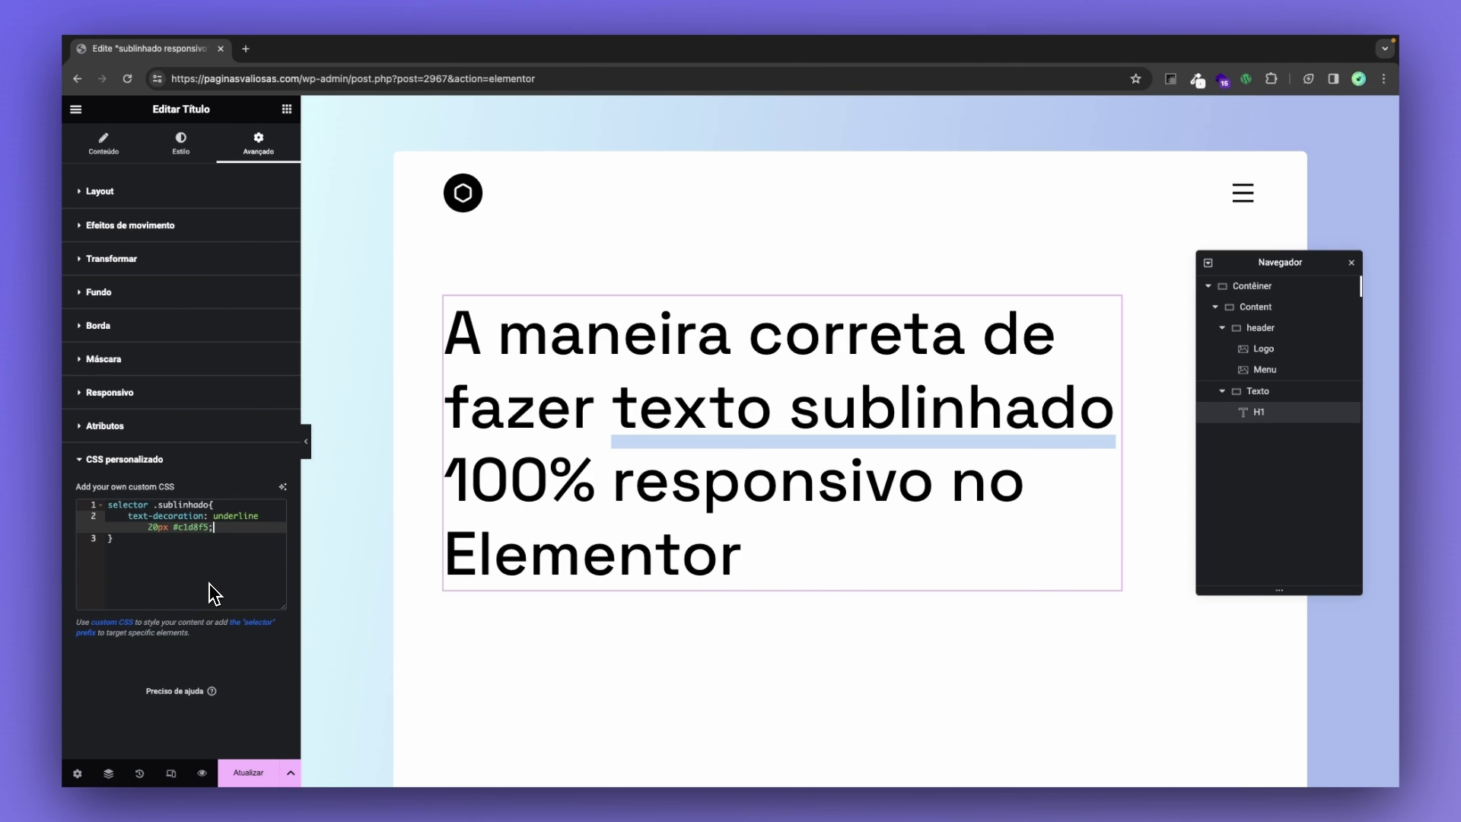
Update the page and open its preview with the browser's developer tools beside it
click(240, 772)
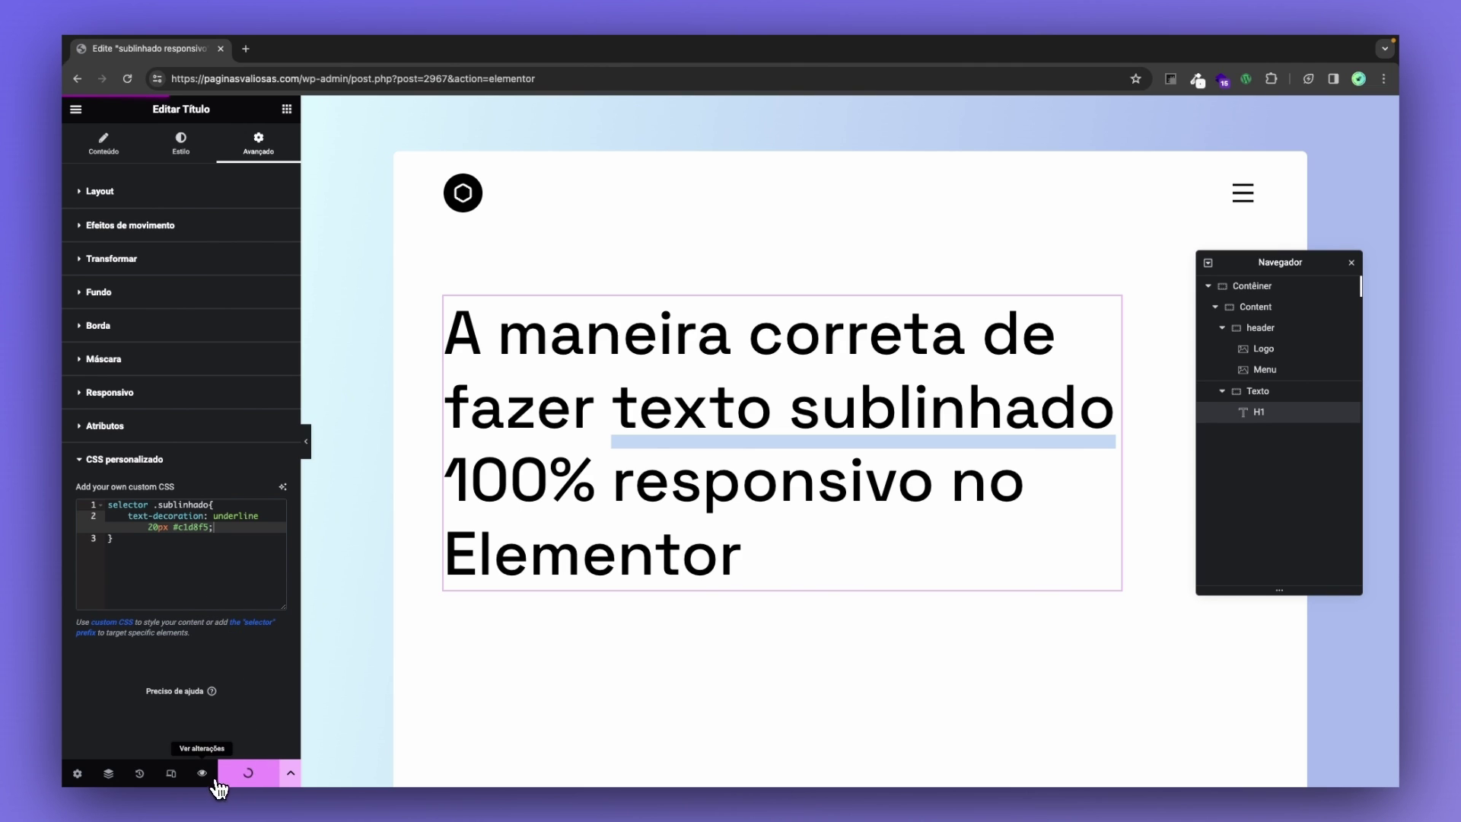
click(202, 773)
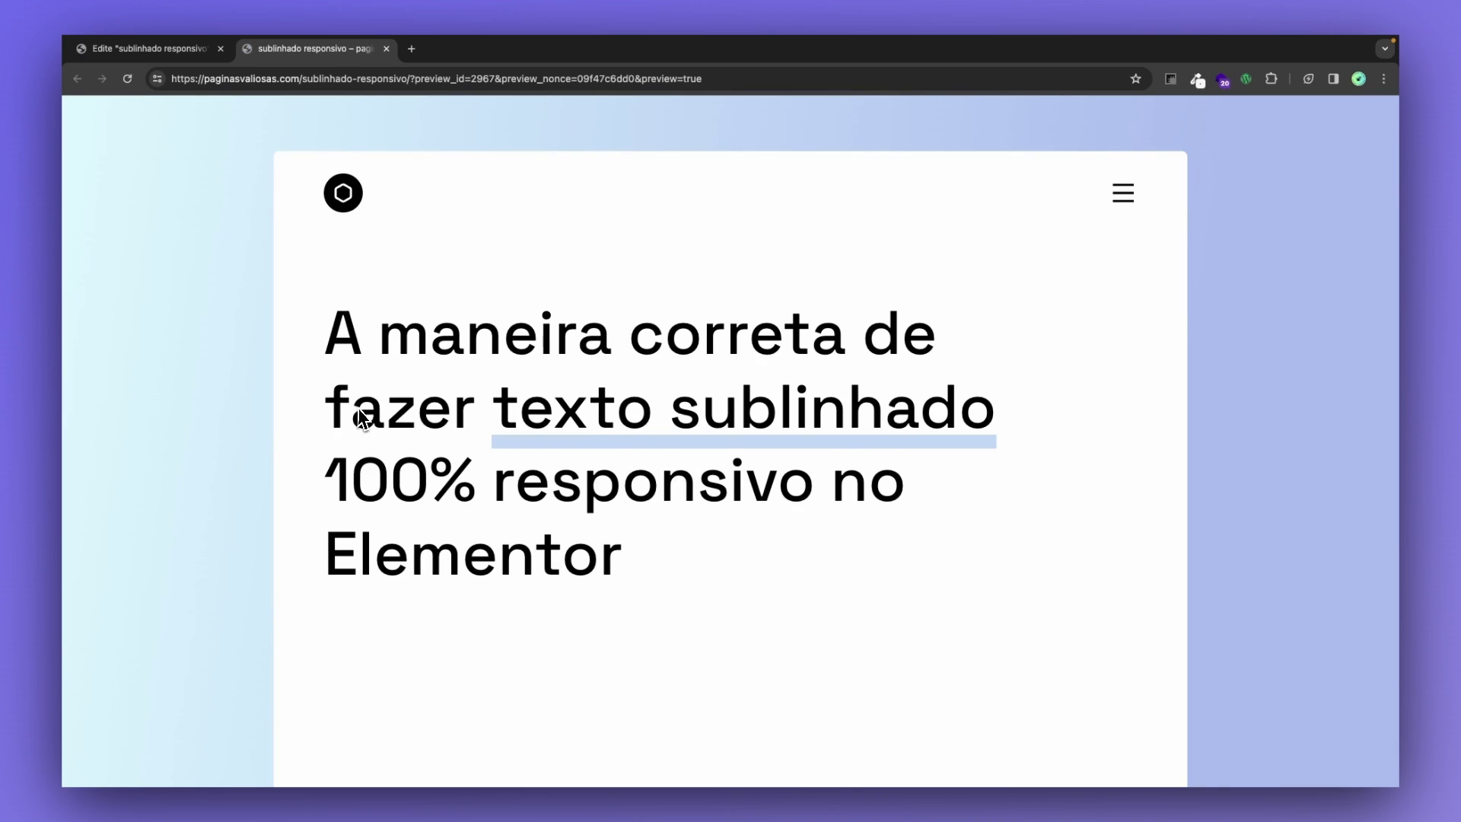
right_click(461, 604)
click(538, 769)
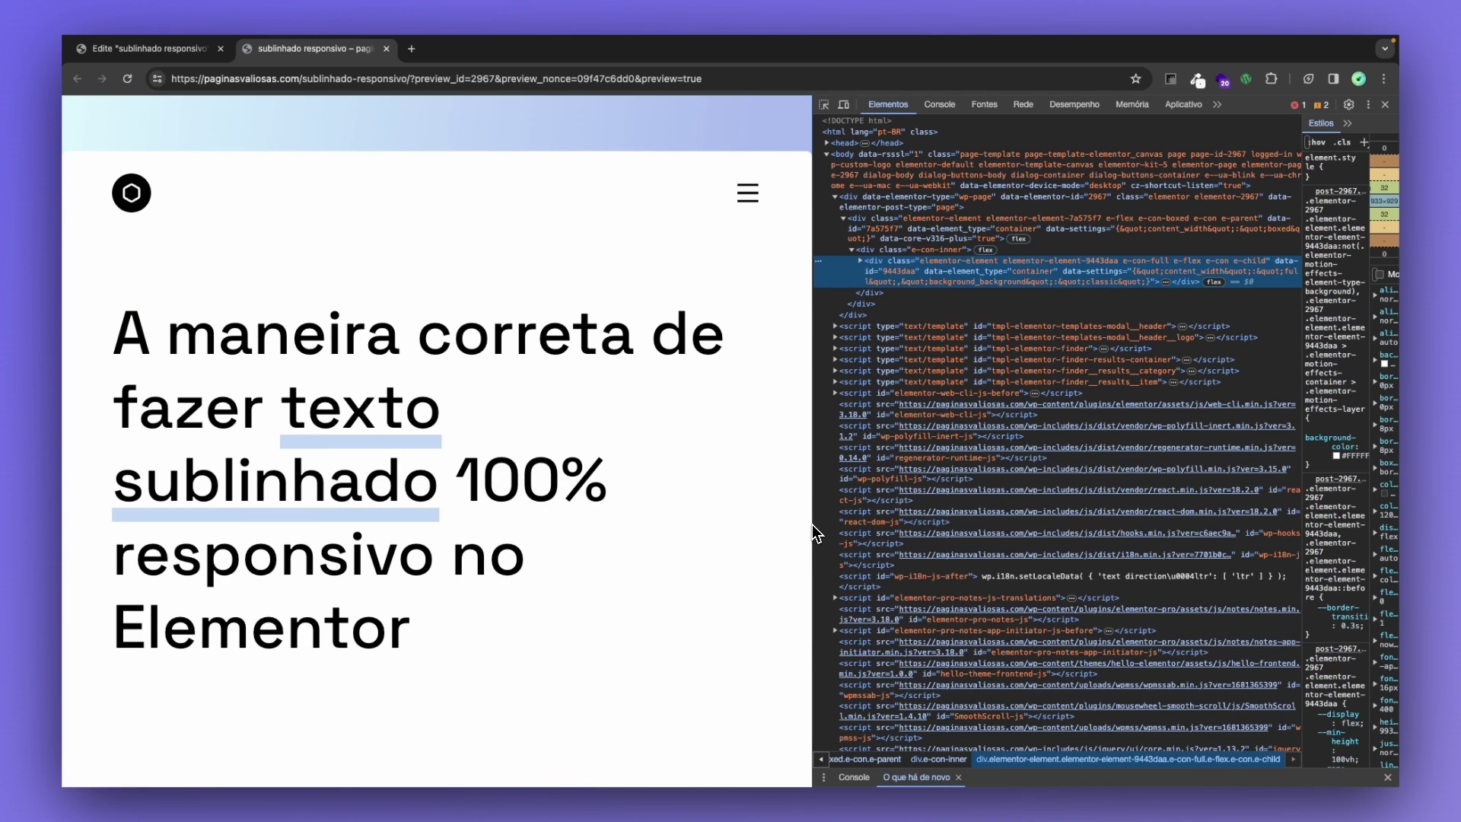
Check the underlined words in the preview by narrowing the page area and widening it again
mouse_move(812, 522)
mouse_down()
mouse_move(923, 512)
mouse_move(810, 528)
mouse_up()
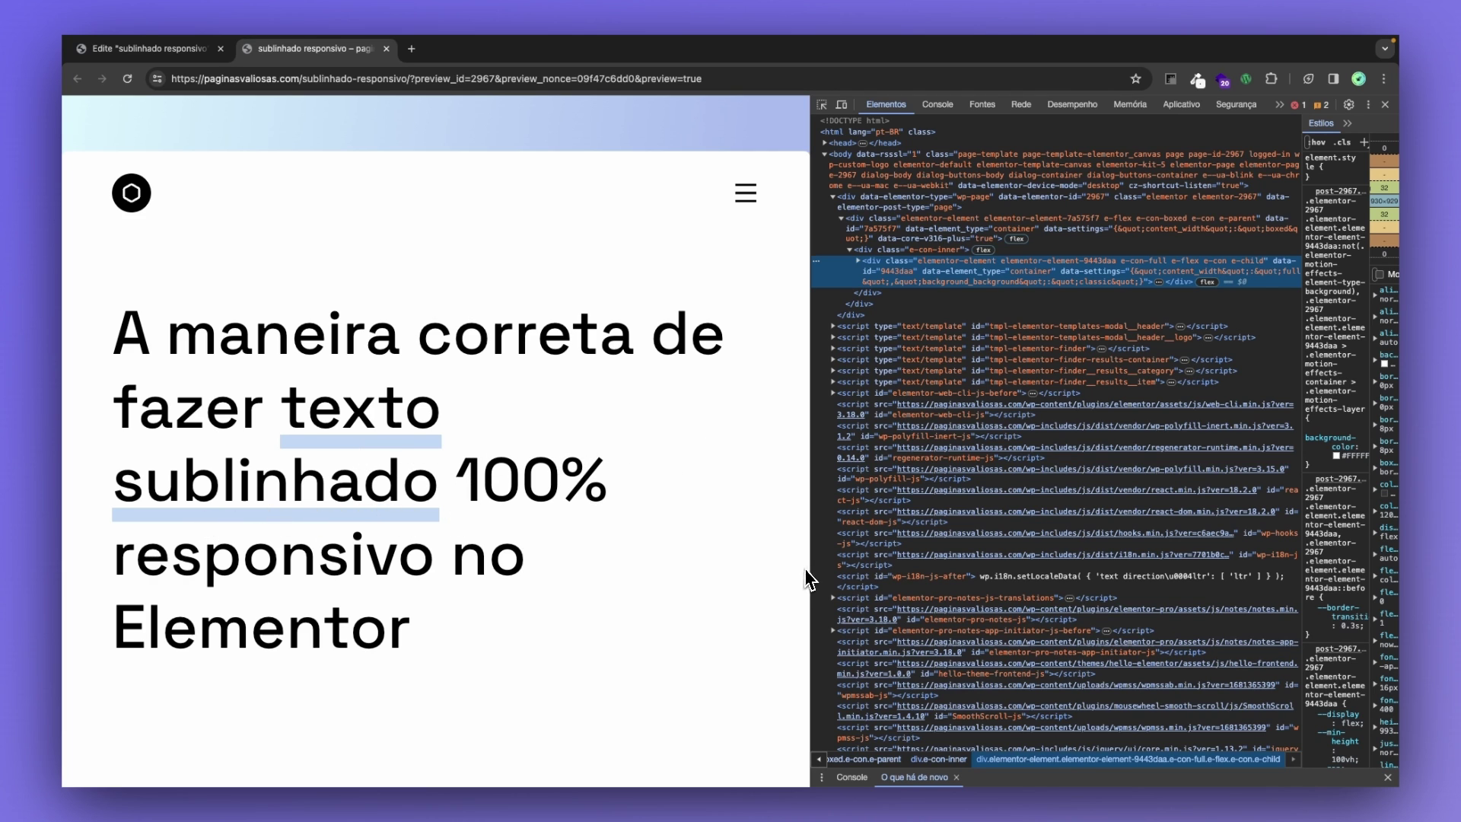
drag(810, 577, 382, 548)
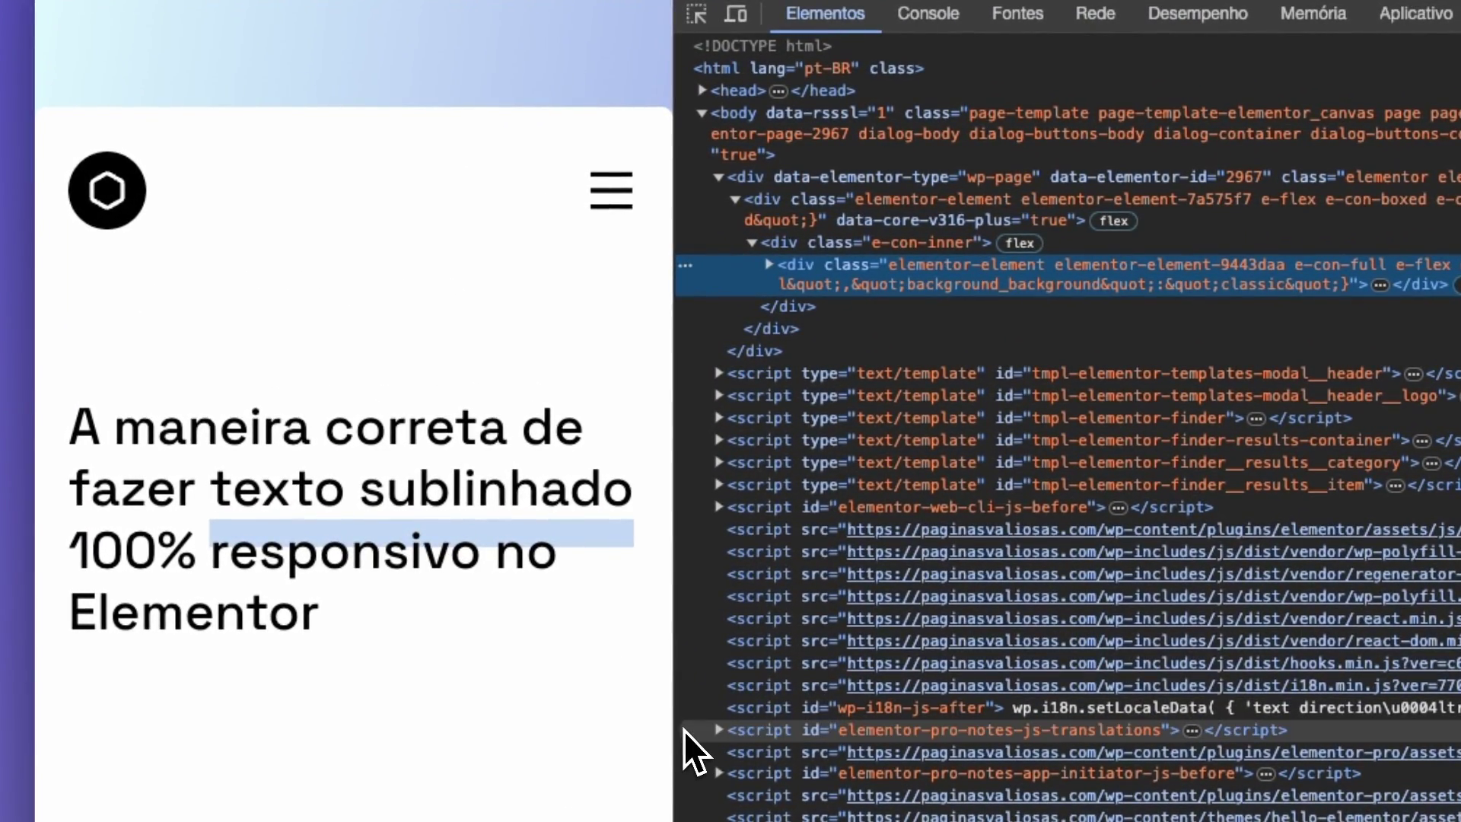
drag(677, 729, 1040, 732)
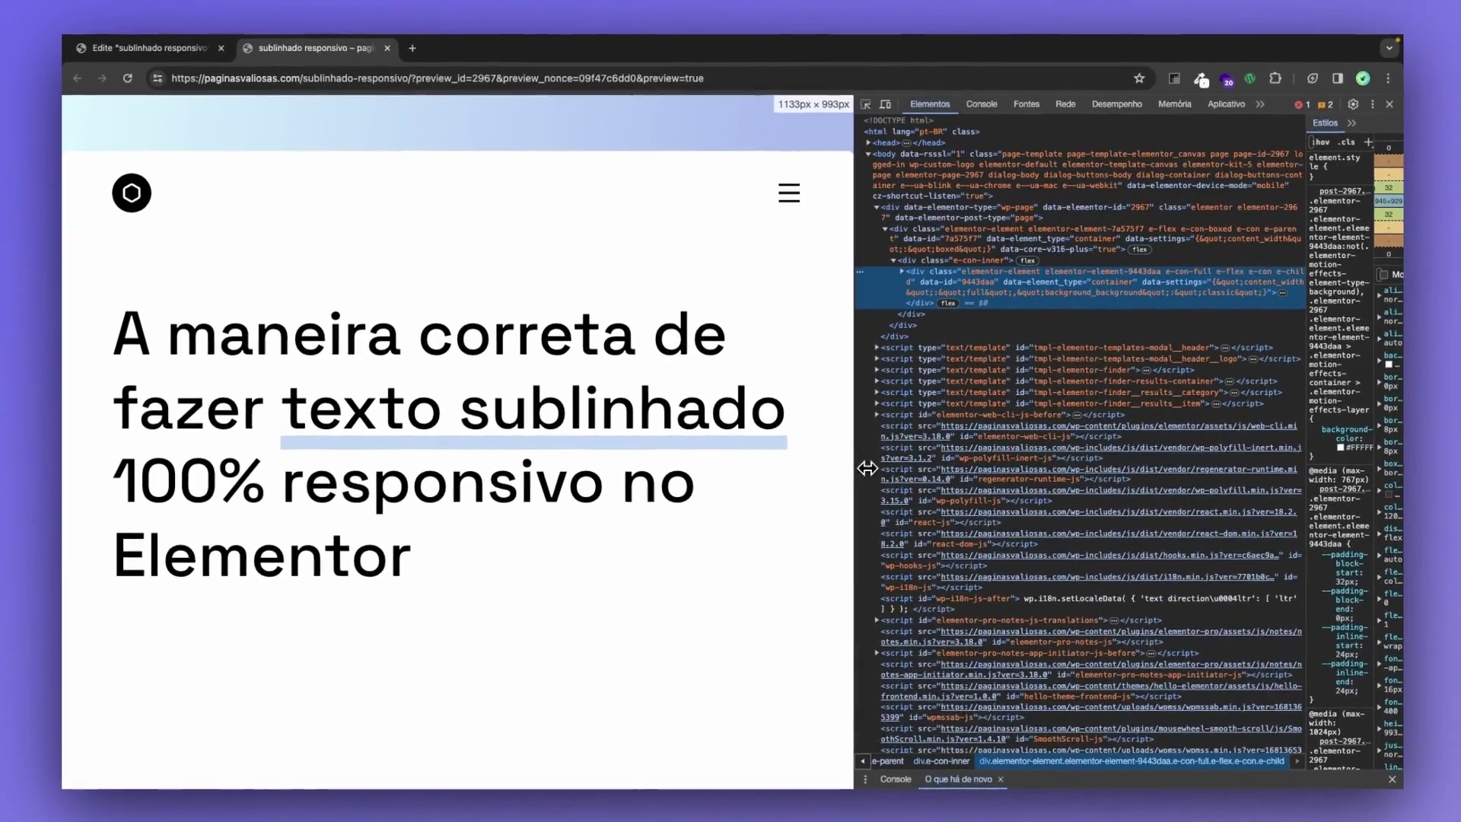
Return to the Elementor editor, try a 36 px font size on the heading, and restore its original size
click(145, 43)
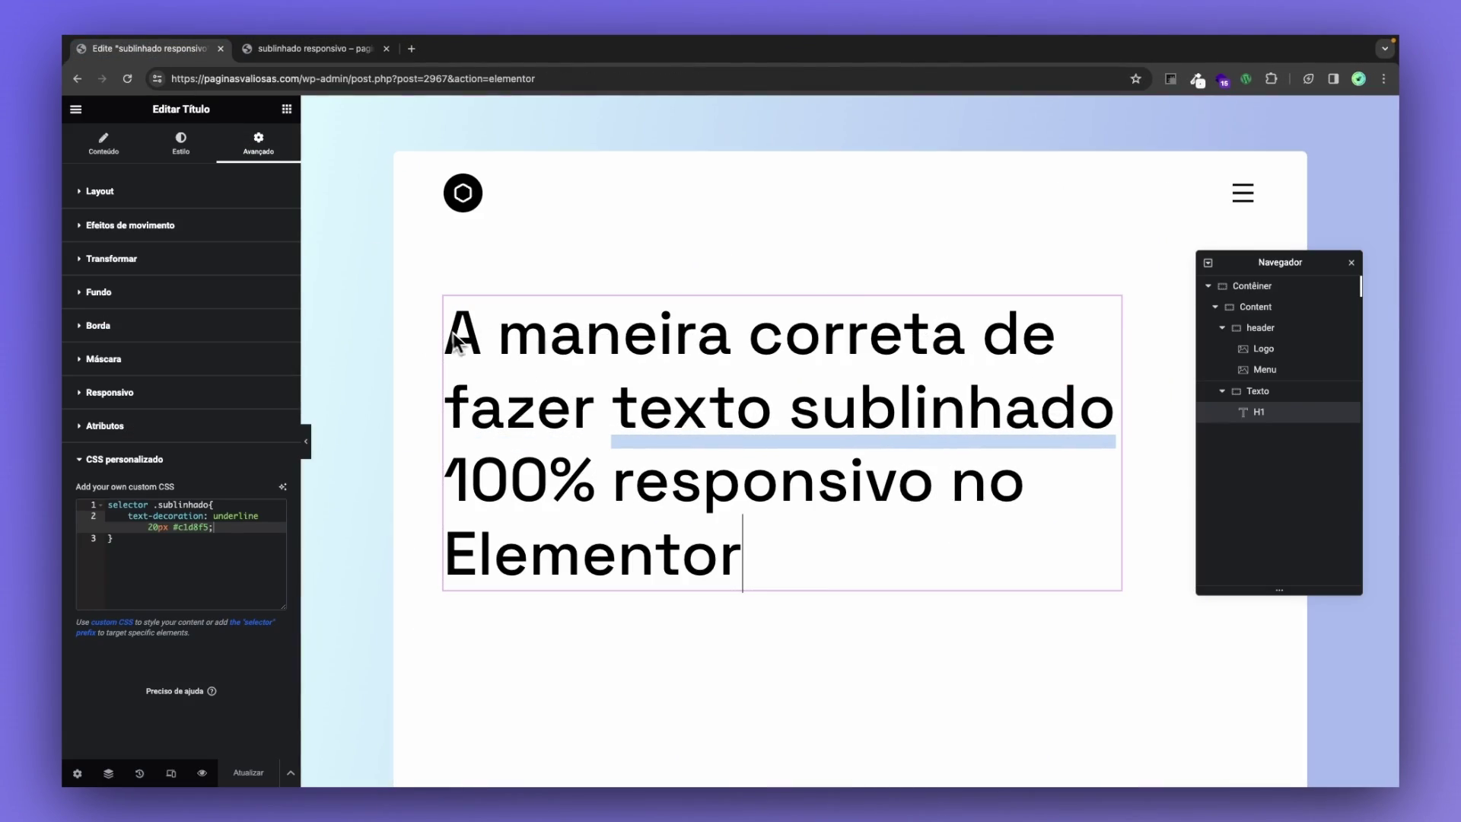
click(186, 147)
click(277, 253)
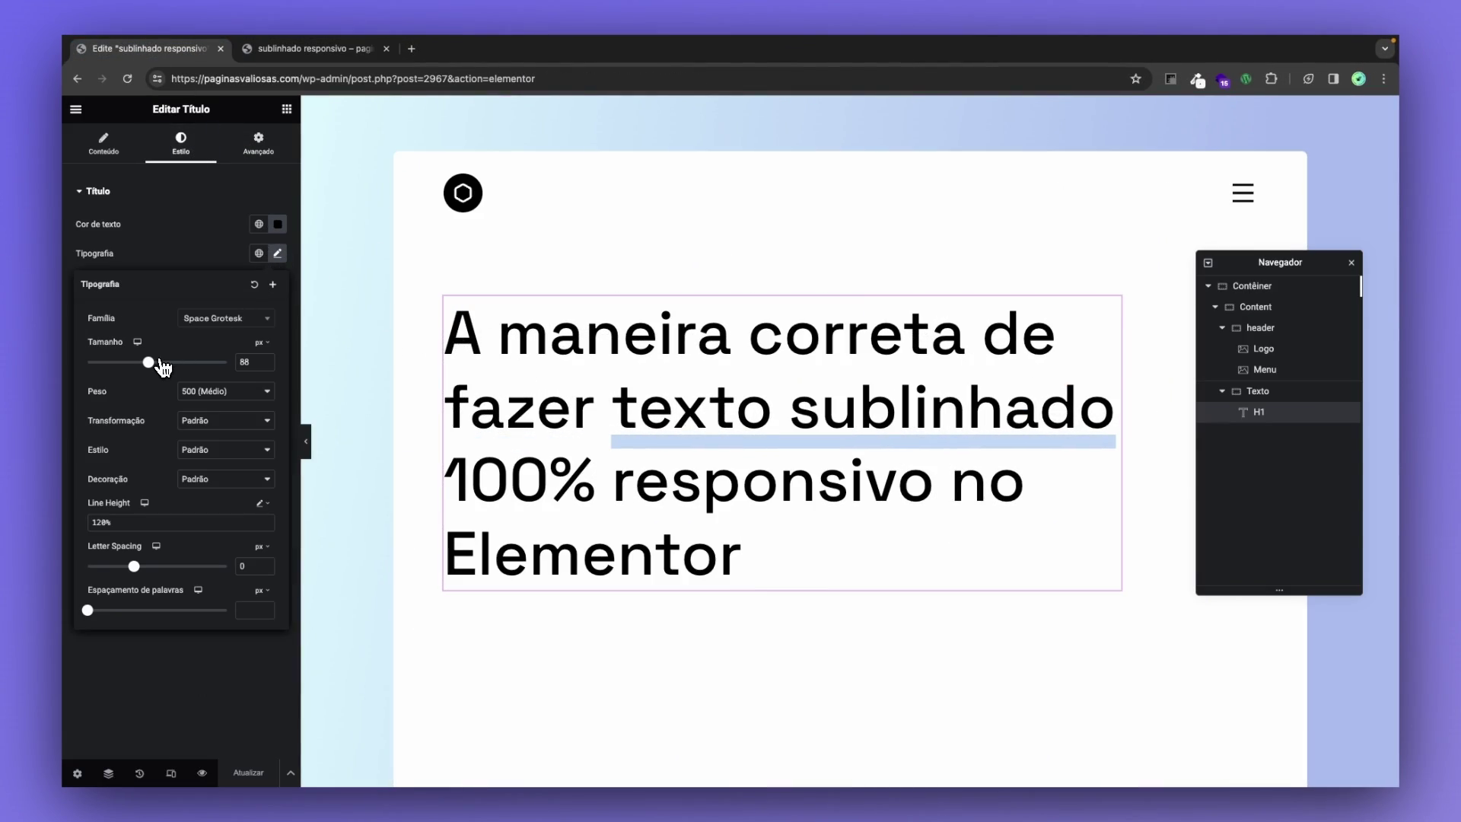
drag(148, 362, 112, 364)
double_click(242, 362)
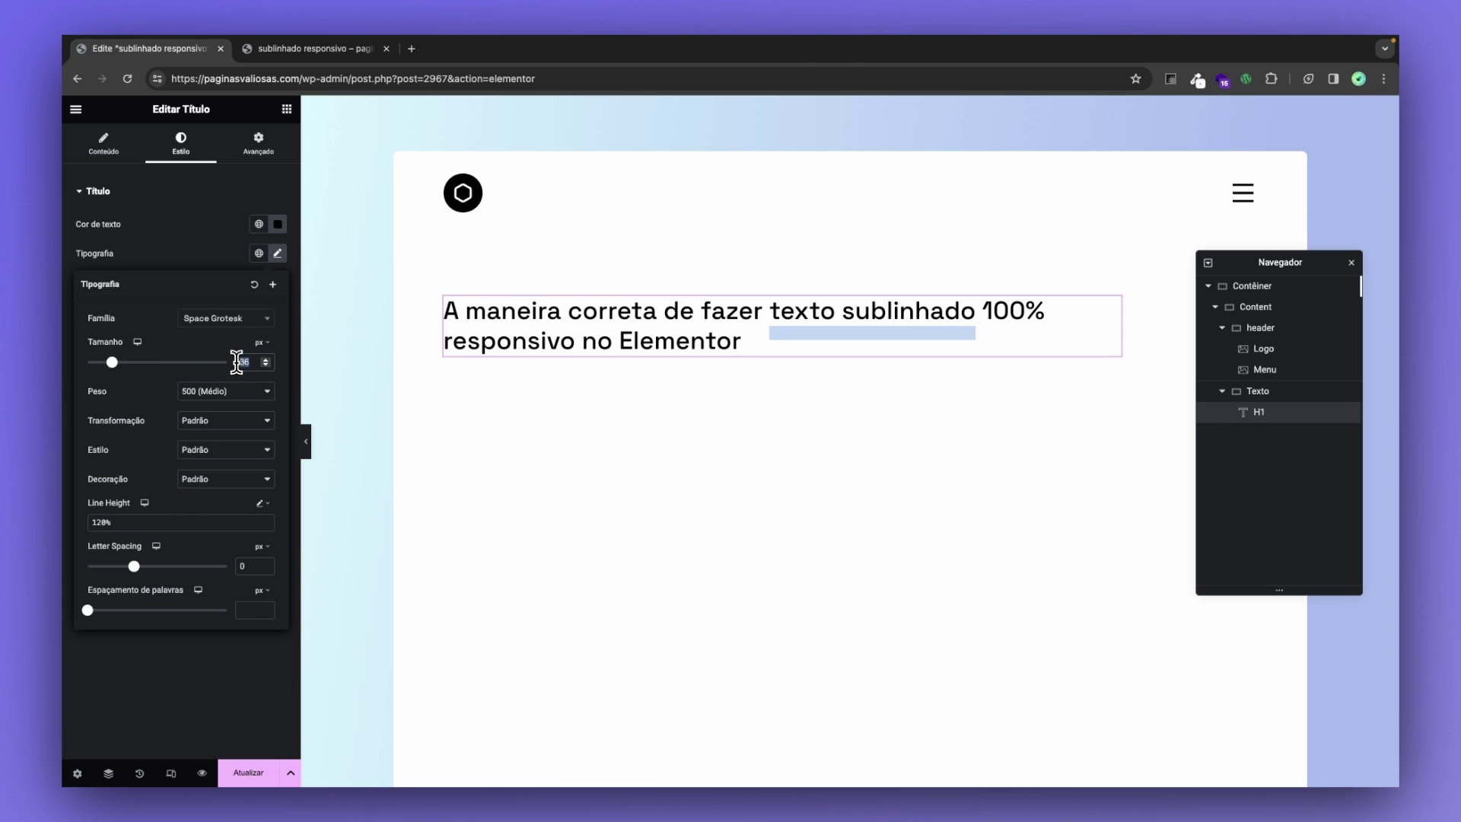
text(70)
Set the underline thickness in the heading's custom CSS to 32px
click(258, 144)
scroll(172, 533, down, 2)
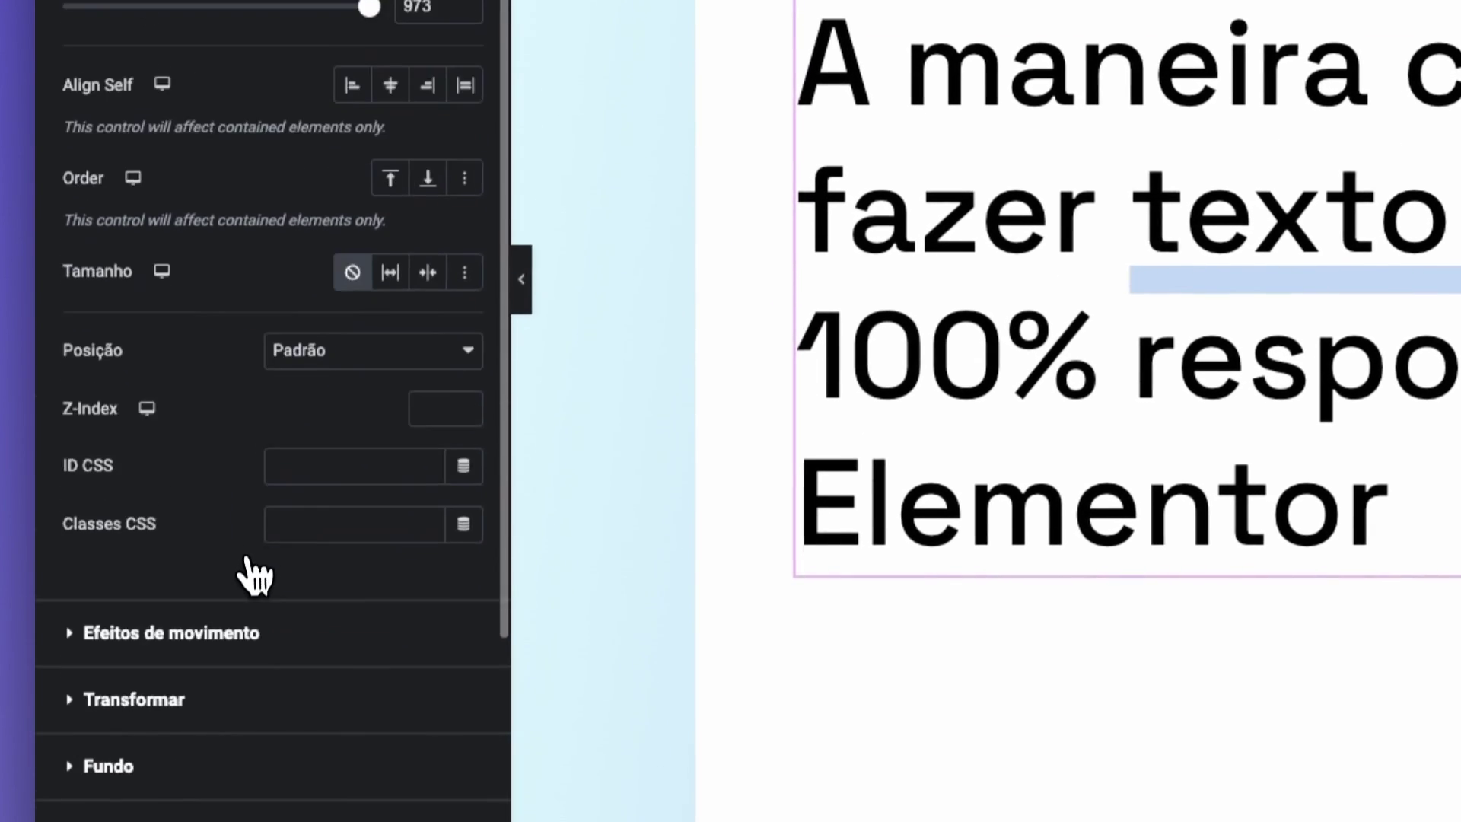
scroll(229, 632, down, 3)
click(190, 712)
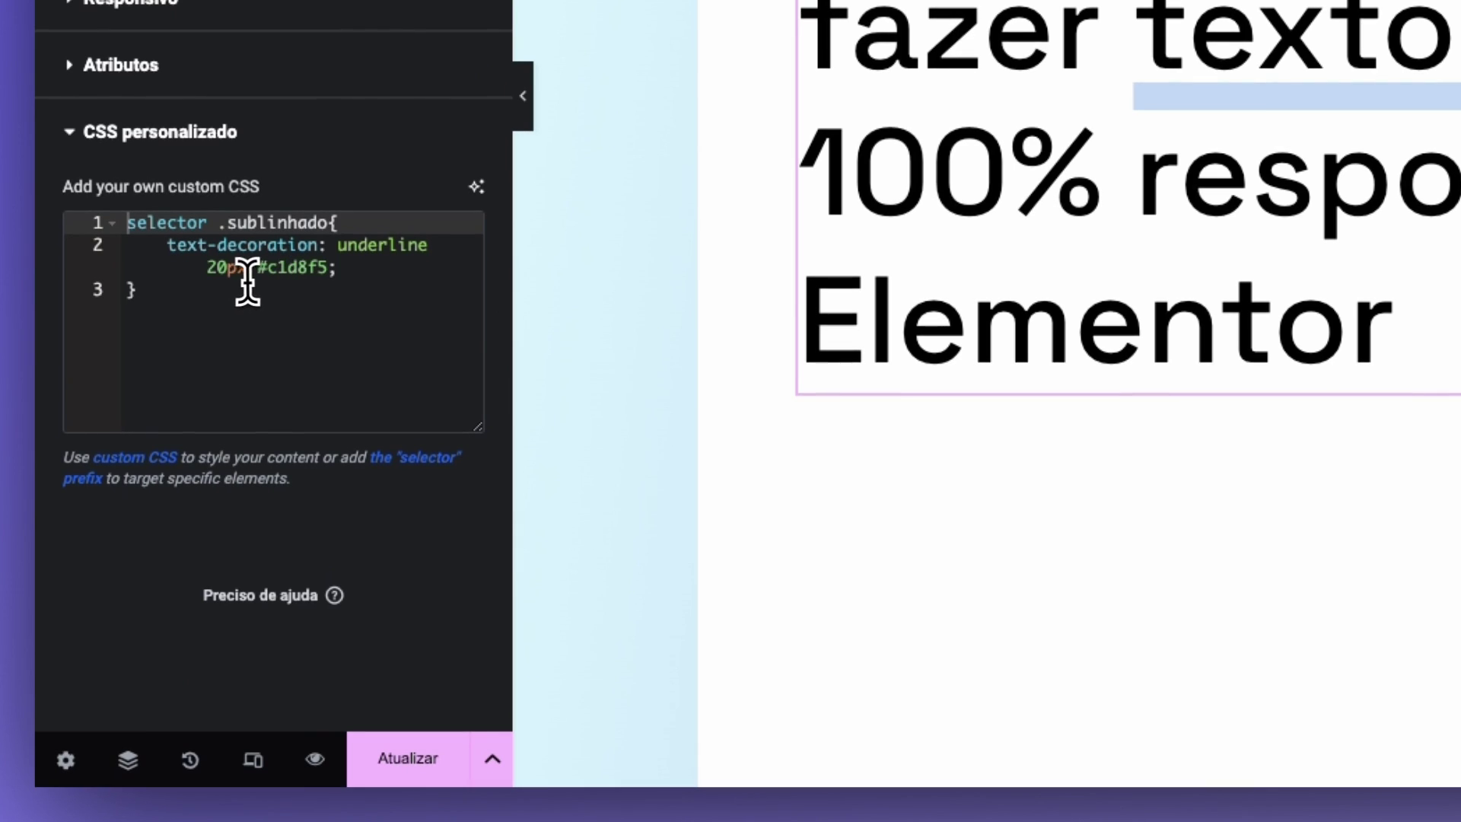
click(226, 267)
key(BackSpace)
text(2)
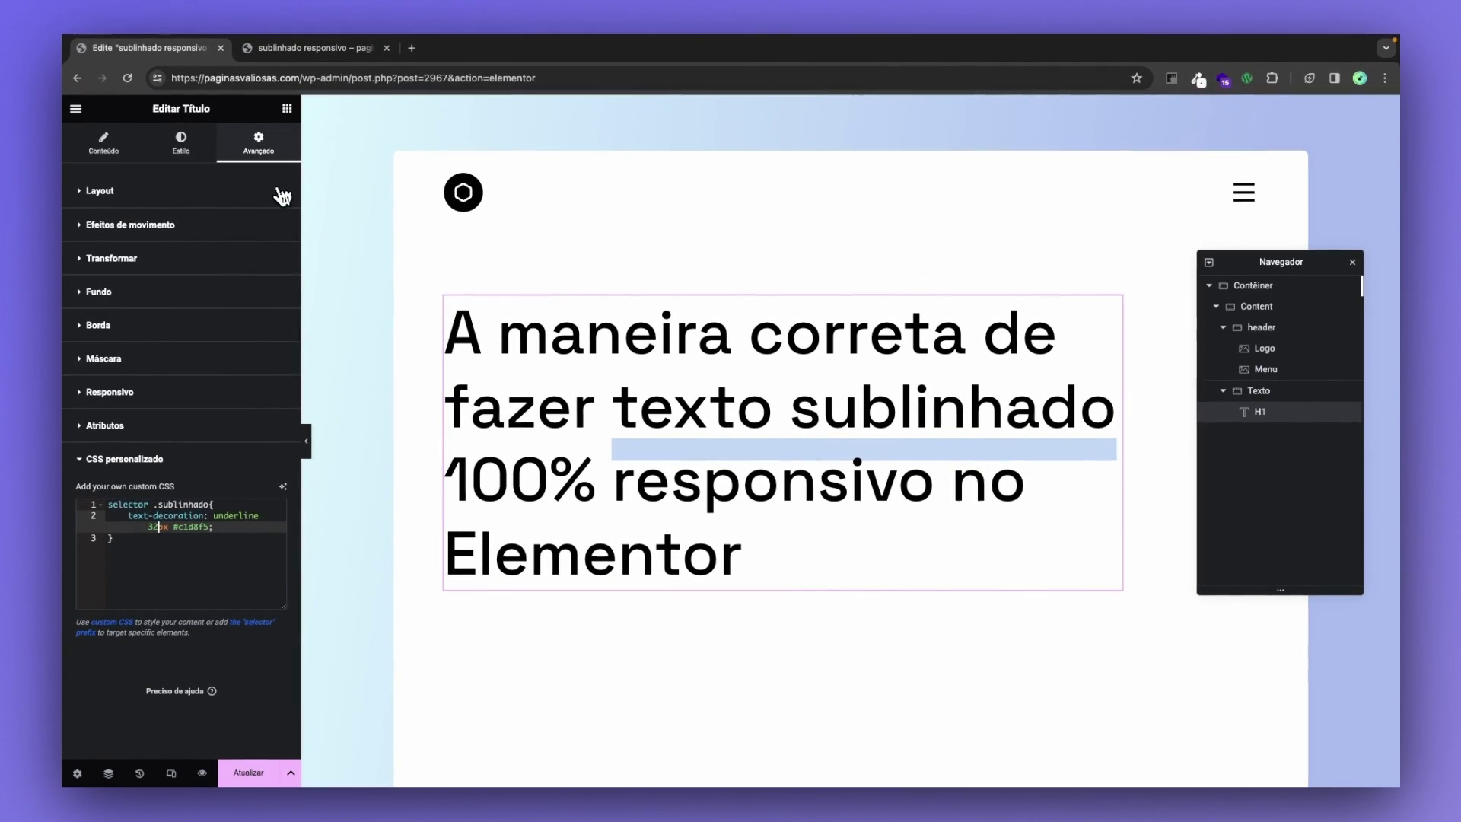
Examine the heading's underline at the mobile screen size and return to the desktop view
click(204, 148)
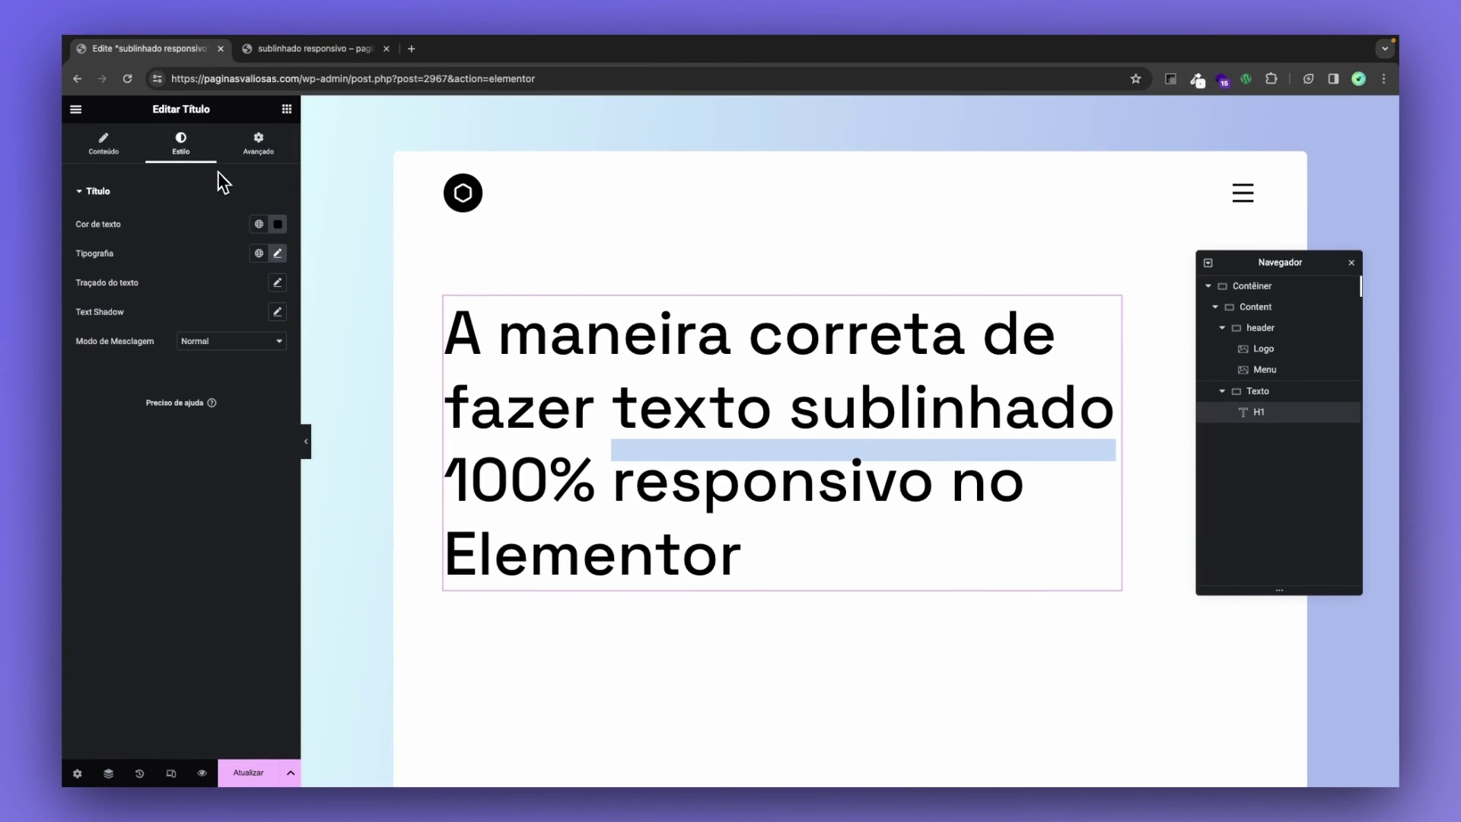
click(277, 252)
click(171, 771)
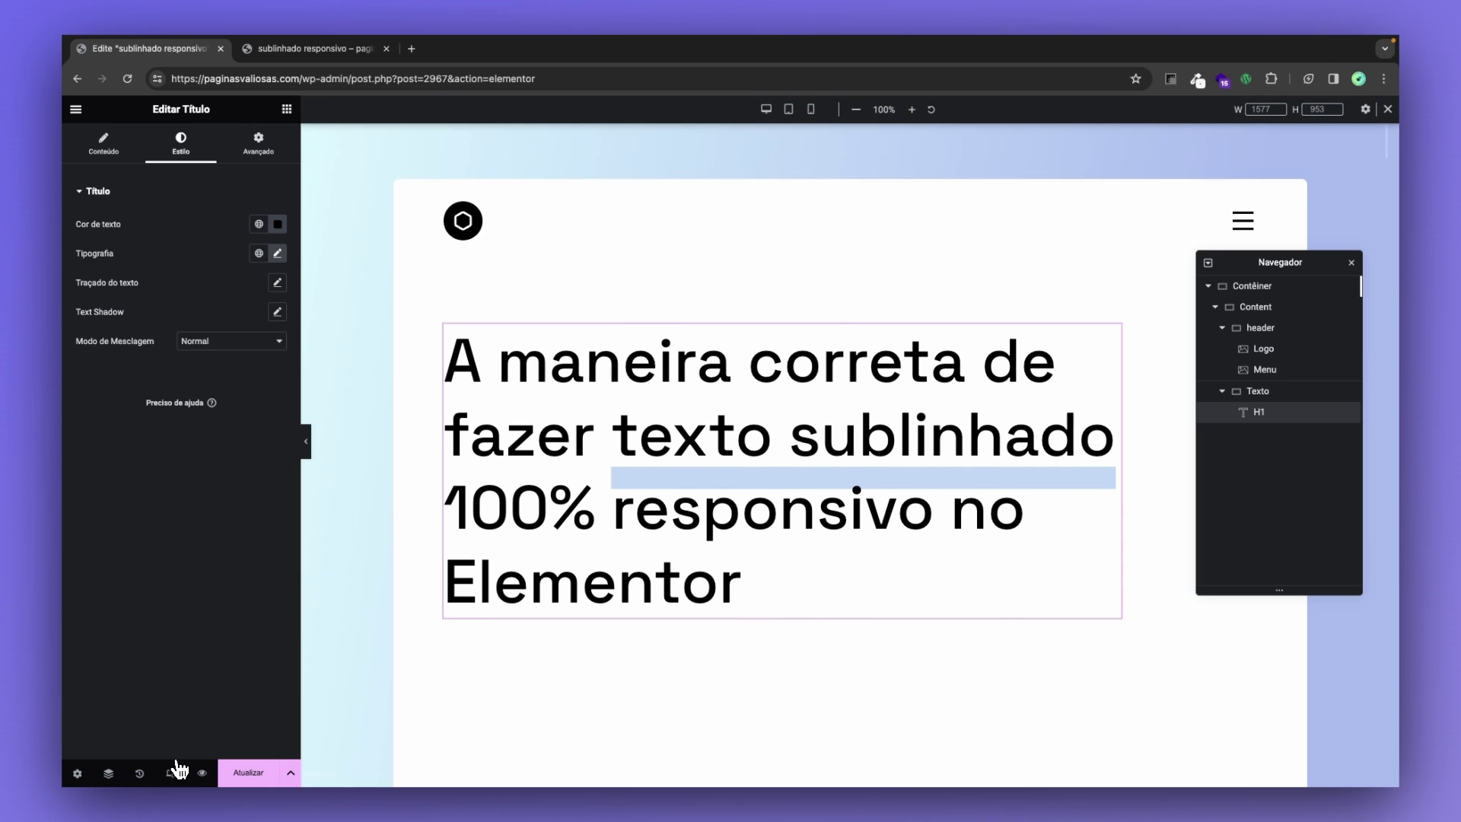
click(811, 109)
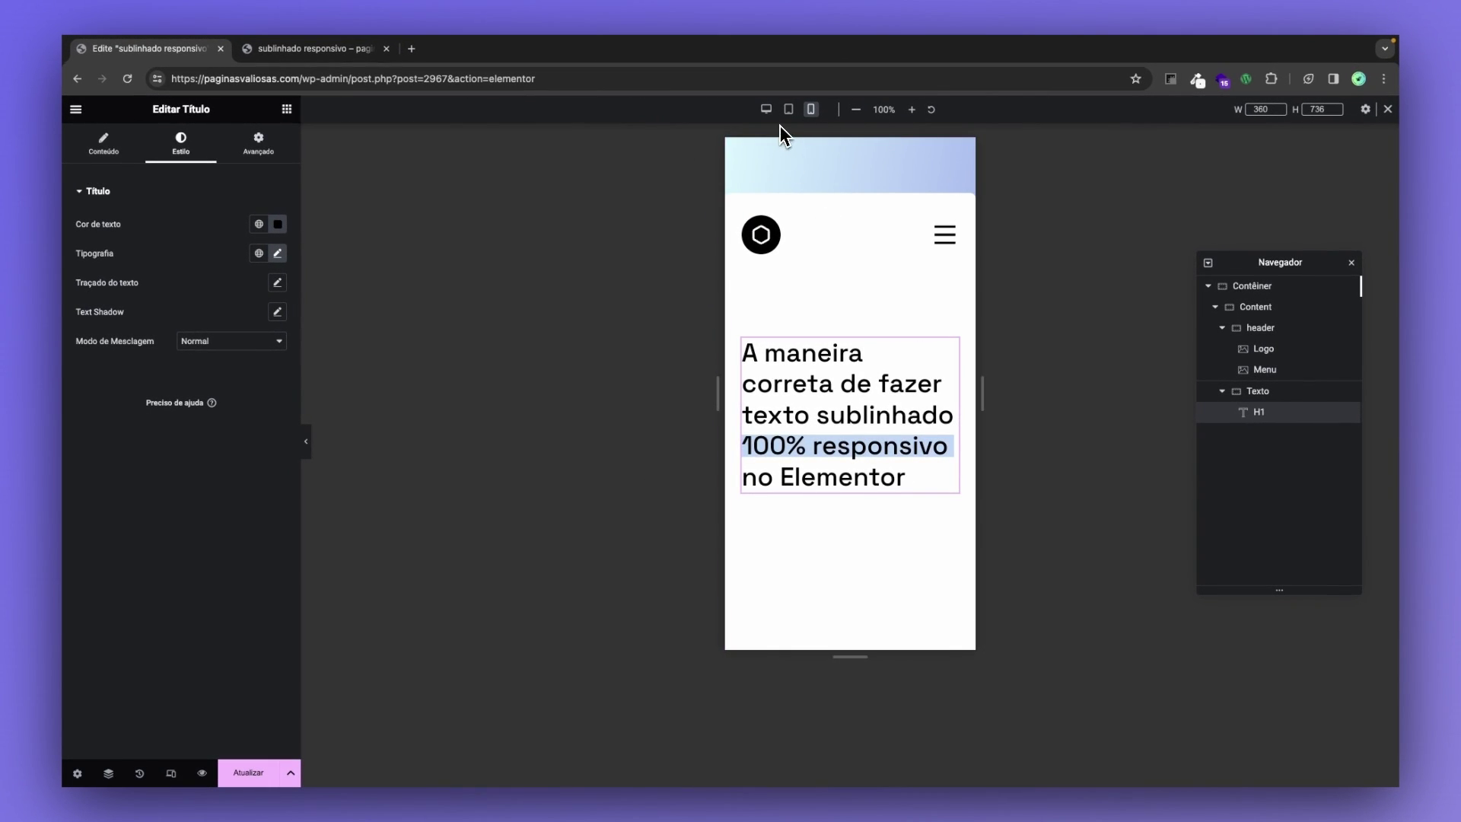
click(767, 110)
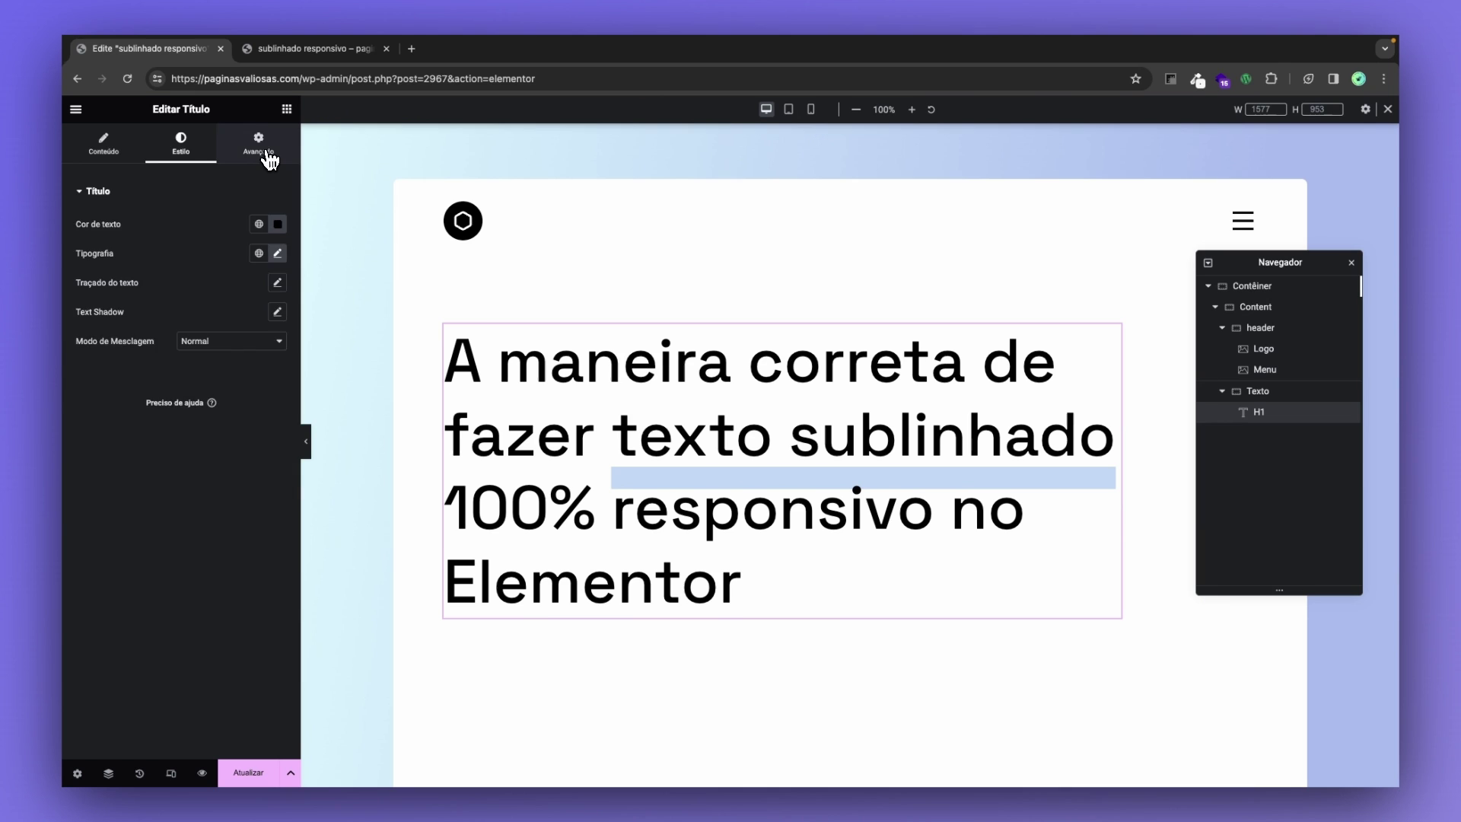
Set the underline thickness in the .sublinhado rule to 0.3em and update the page
click(268, 155)
scroll(218, 441, down, 5)
click(163, 752)
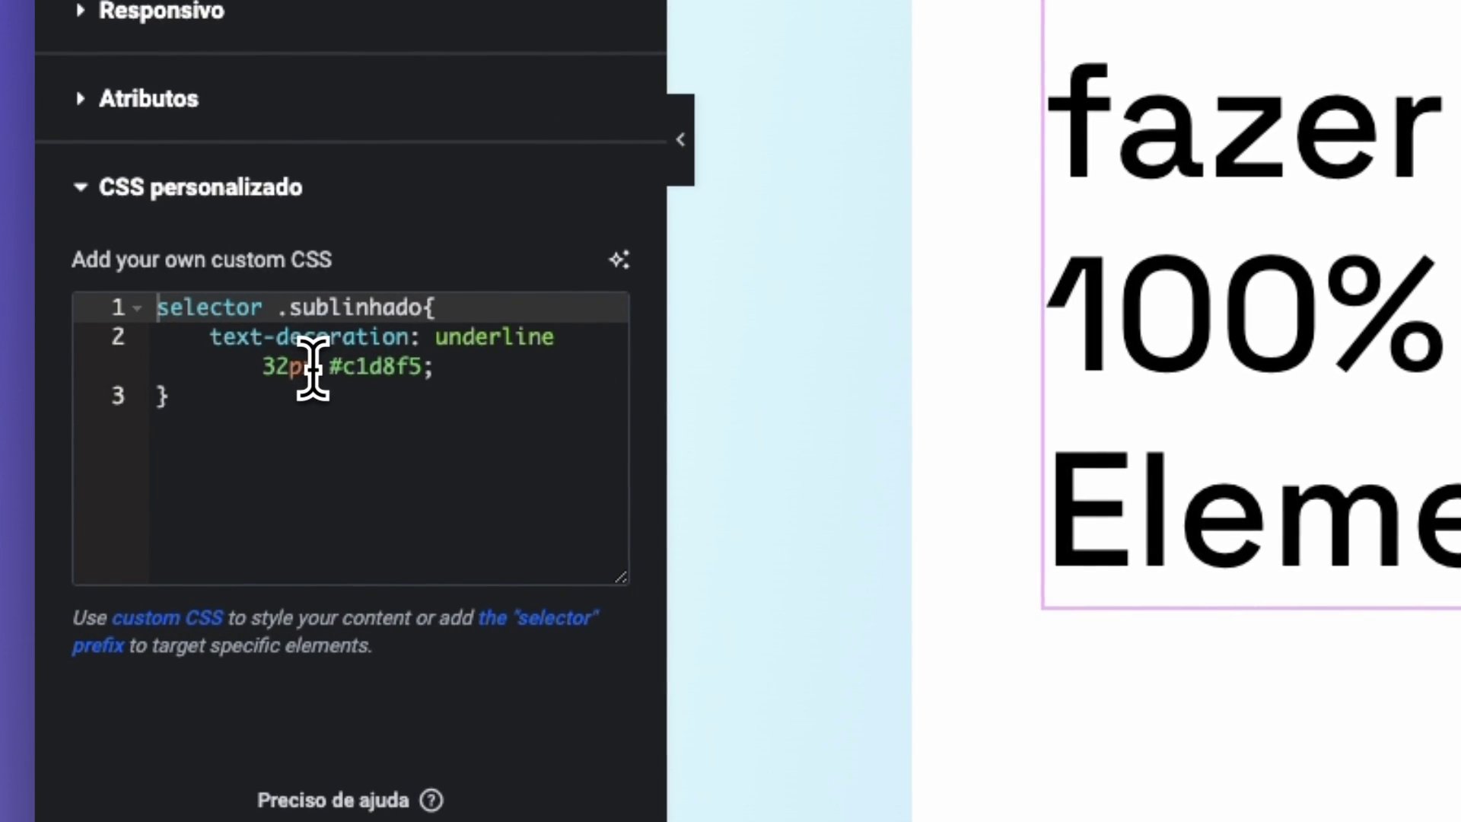
drag(313, 369, 244, 376)
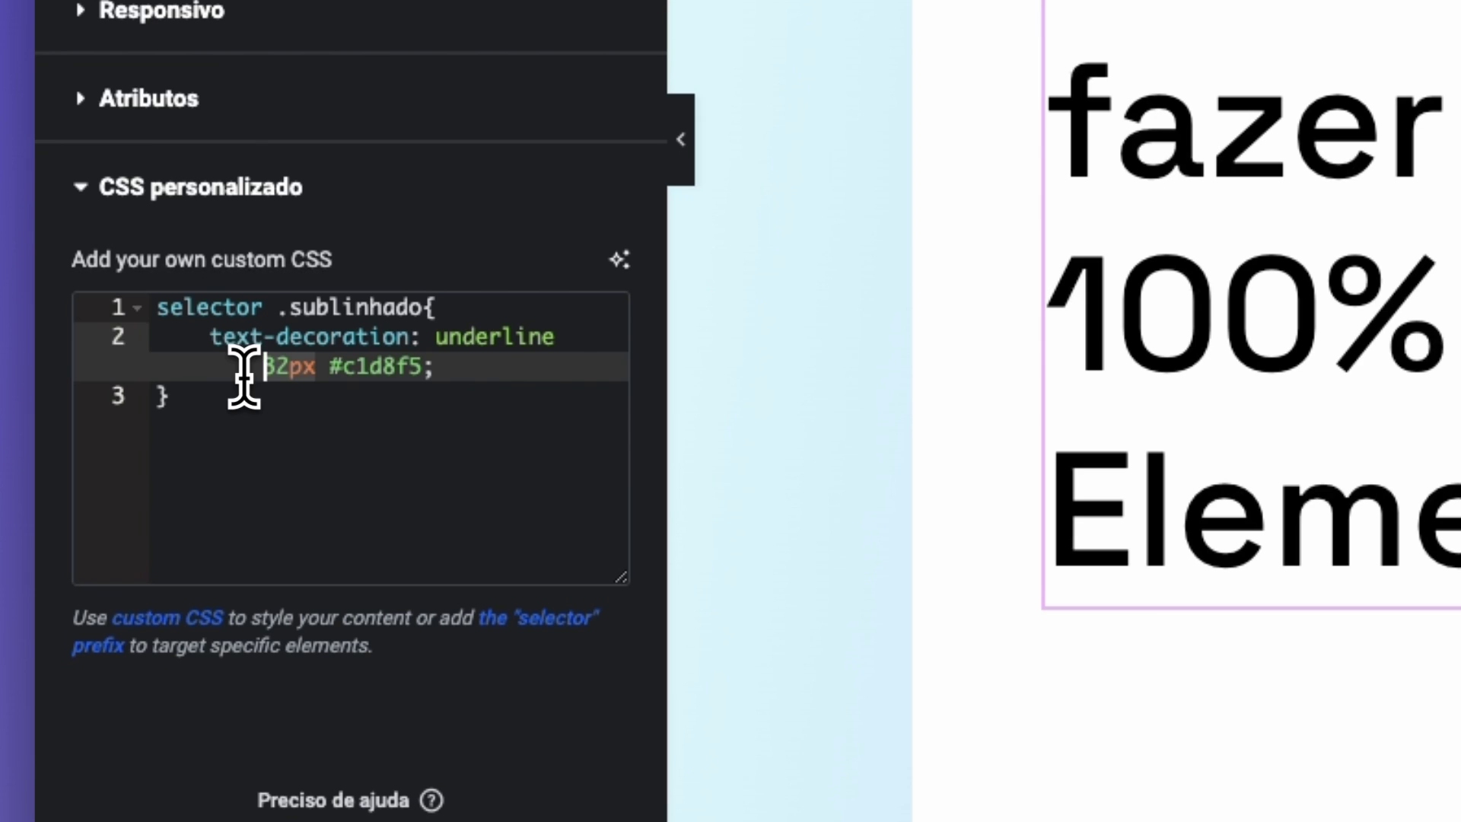
text(0.)
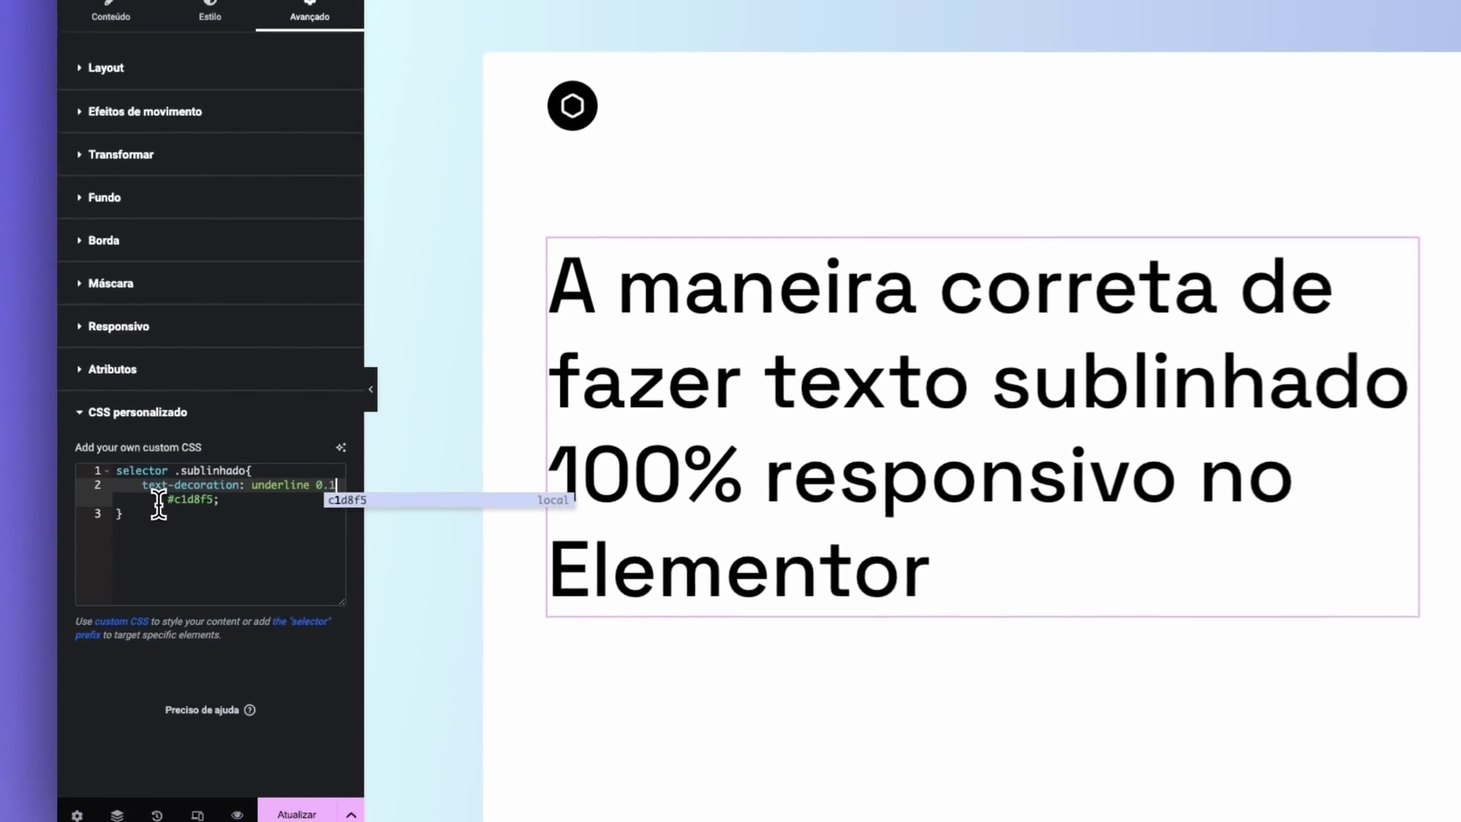
text(1em)
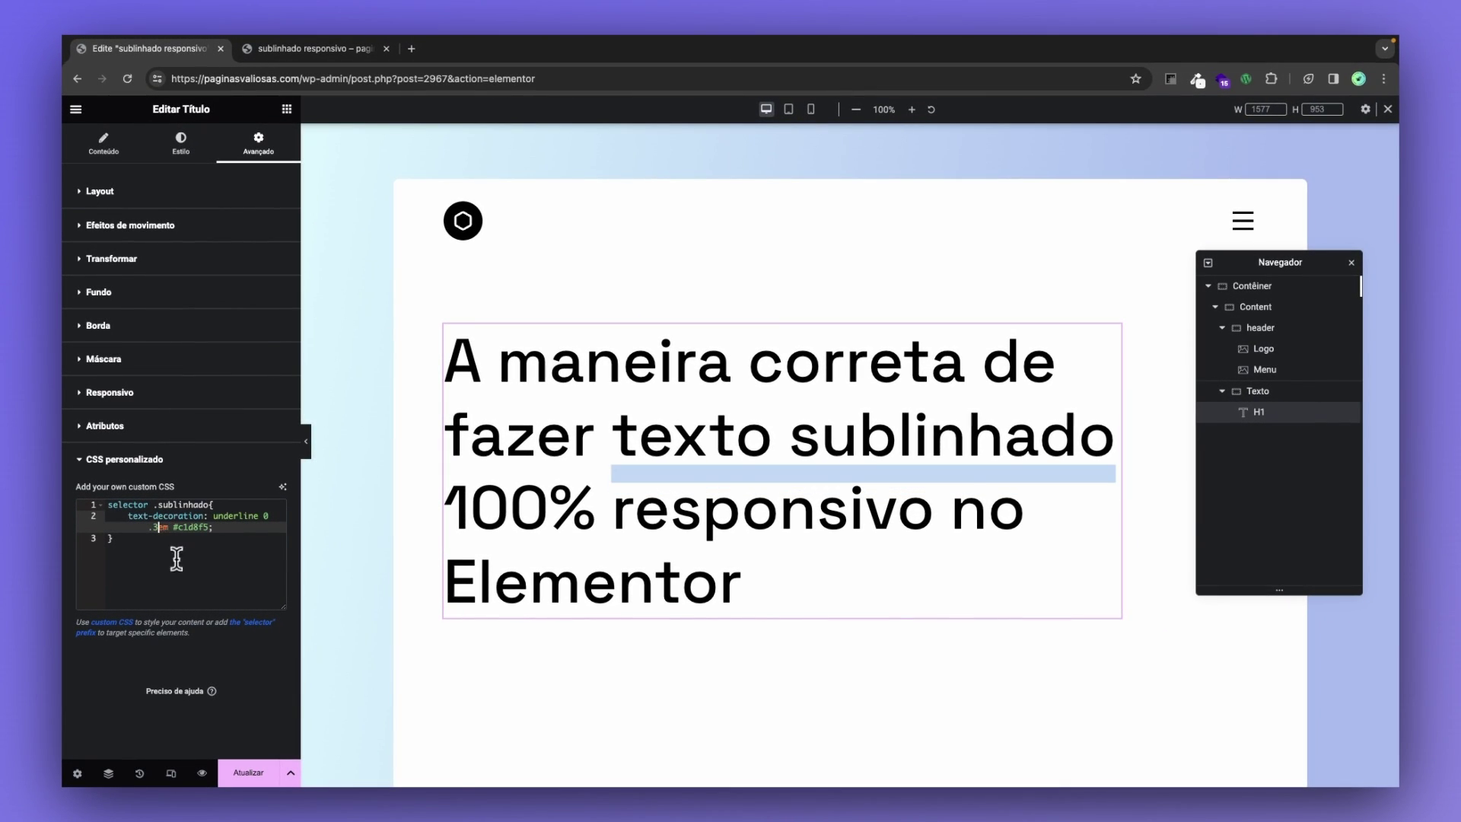
click(251, 772)
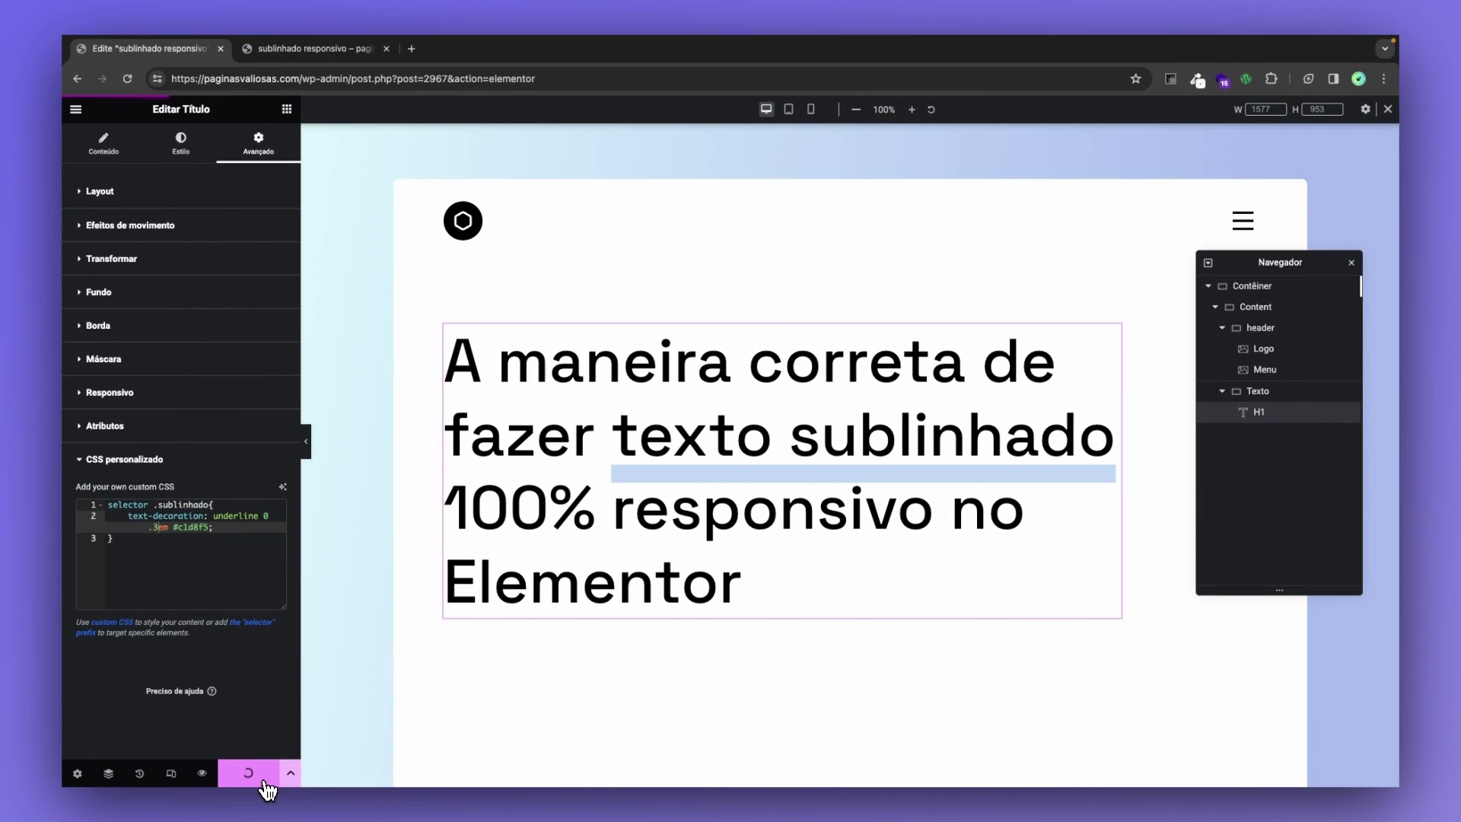
Compare the heading's underline across the desktop, tablet and mobile screen sizes, ending in the desktop view
click(789, 110)
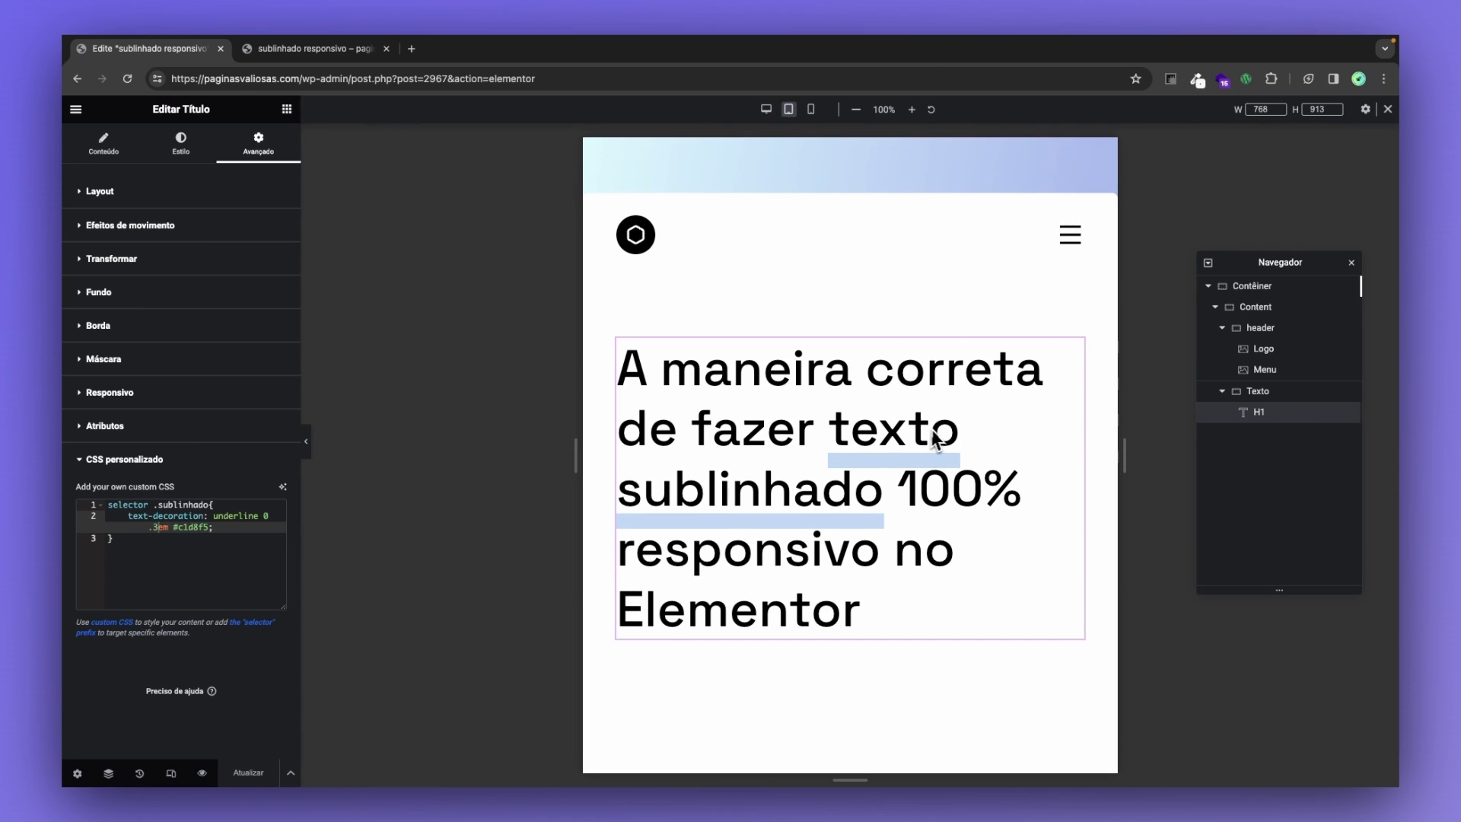
click(764, 111)
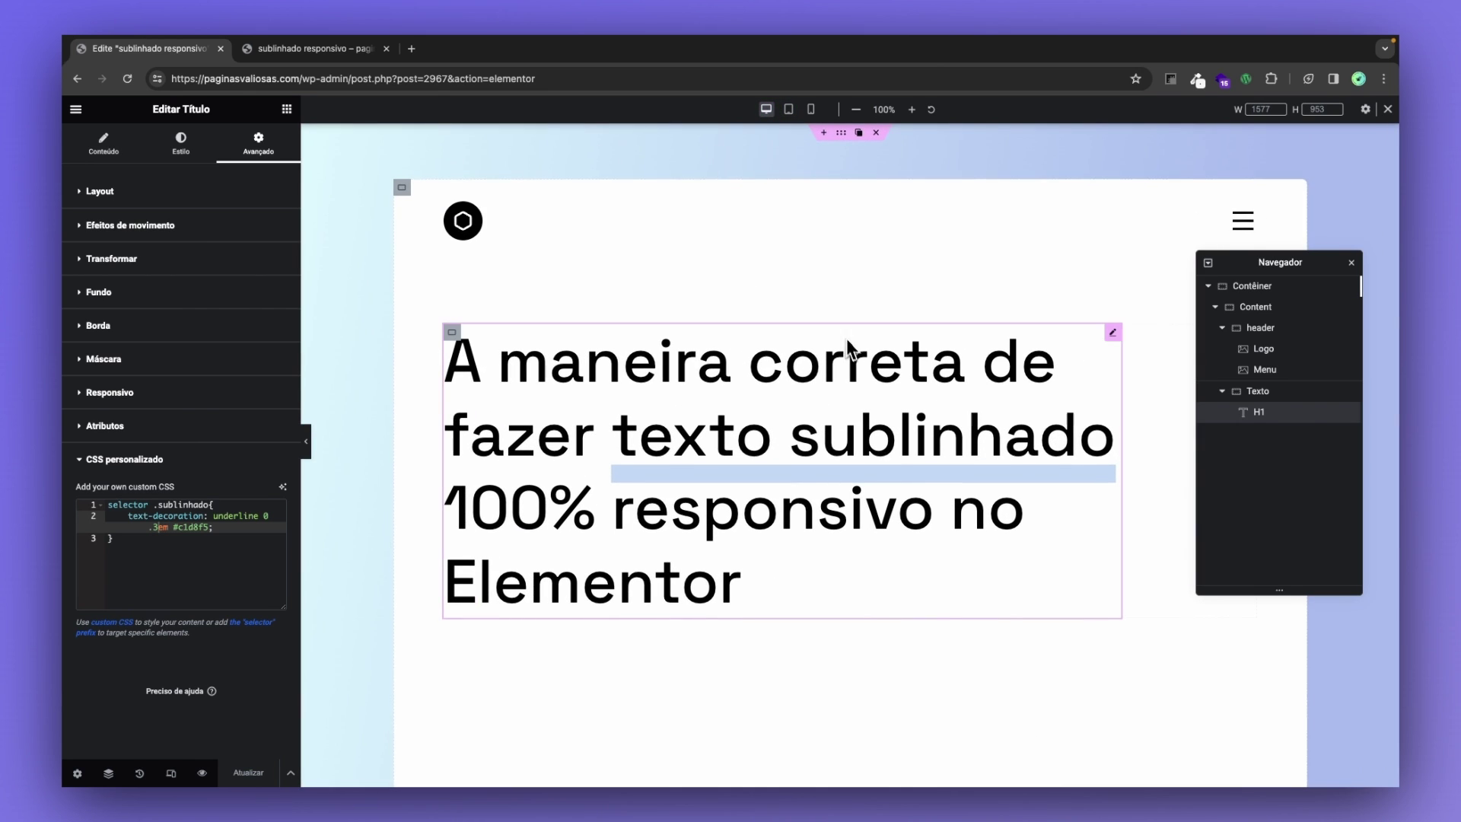
click(789, 110)
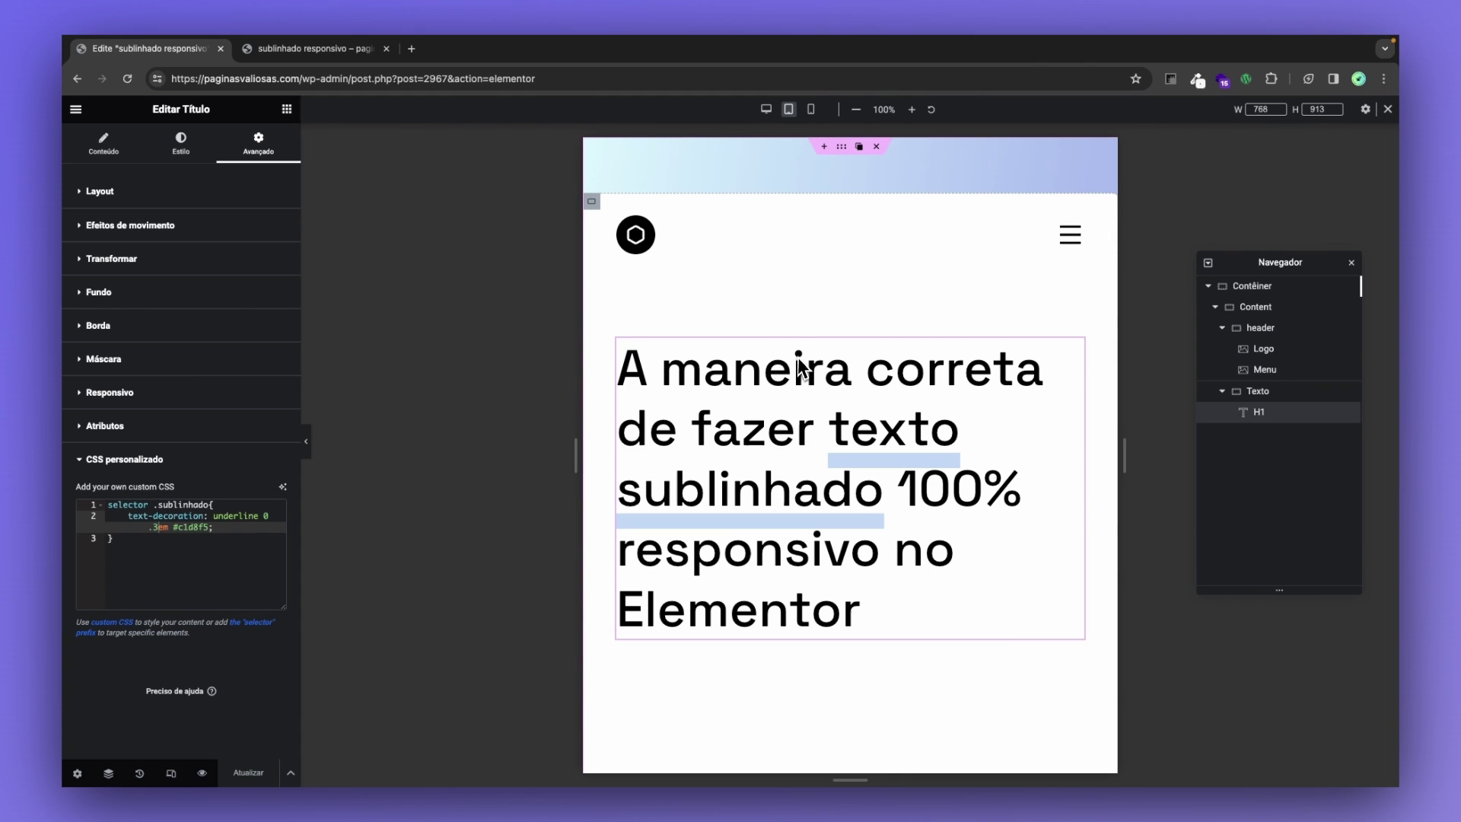
click(766, 110)
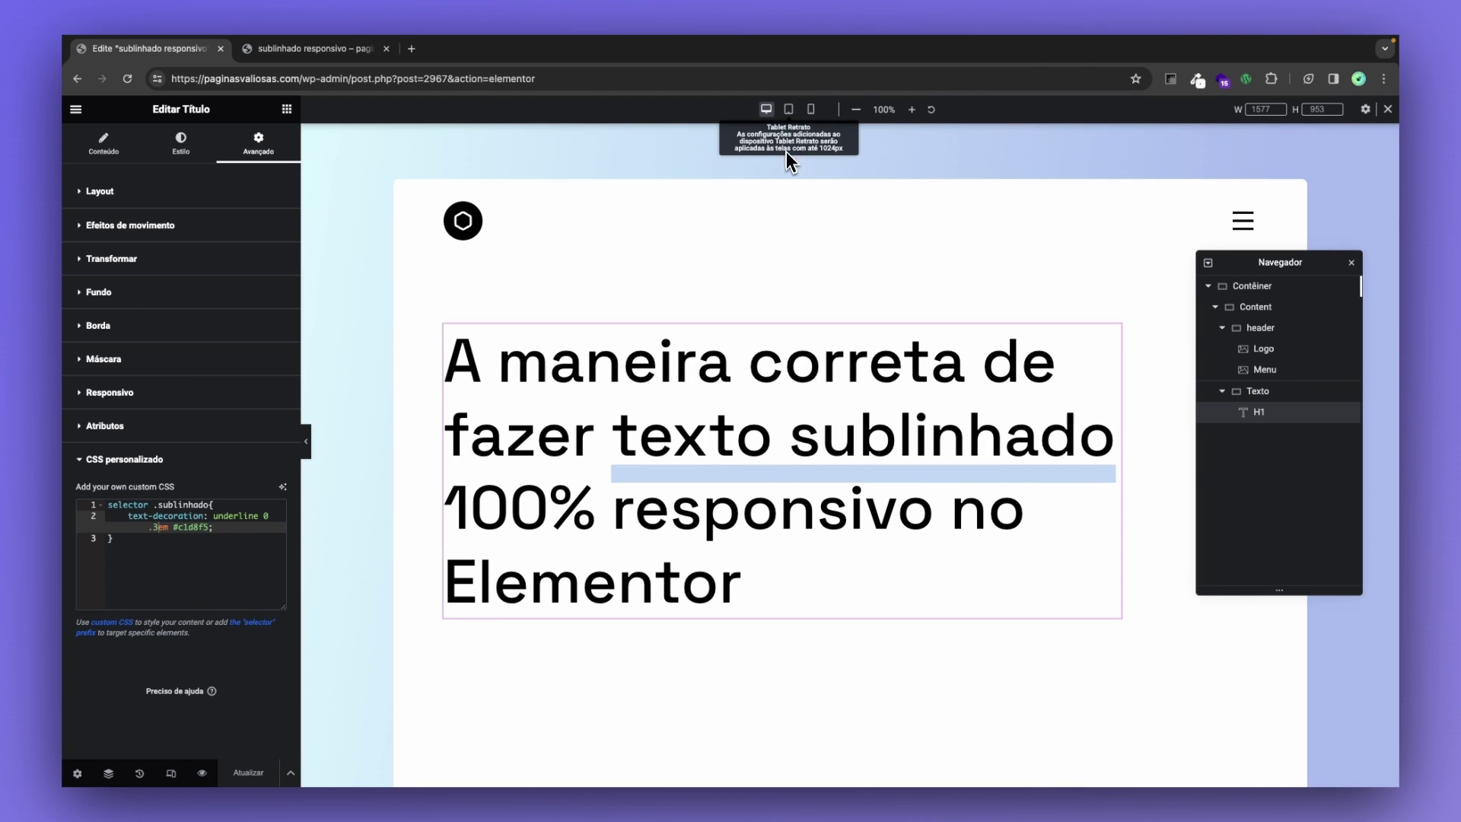
click(789, 110)
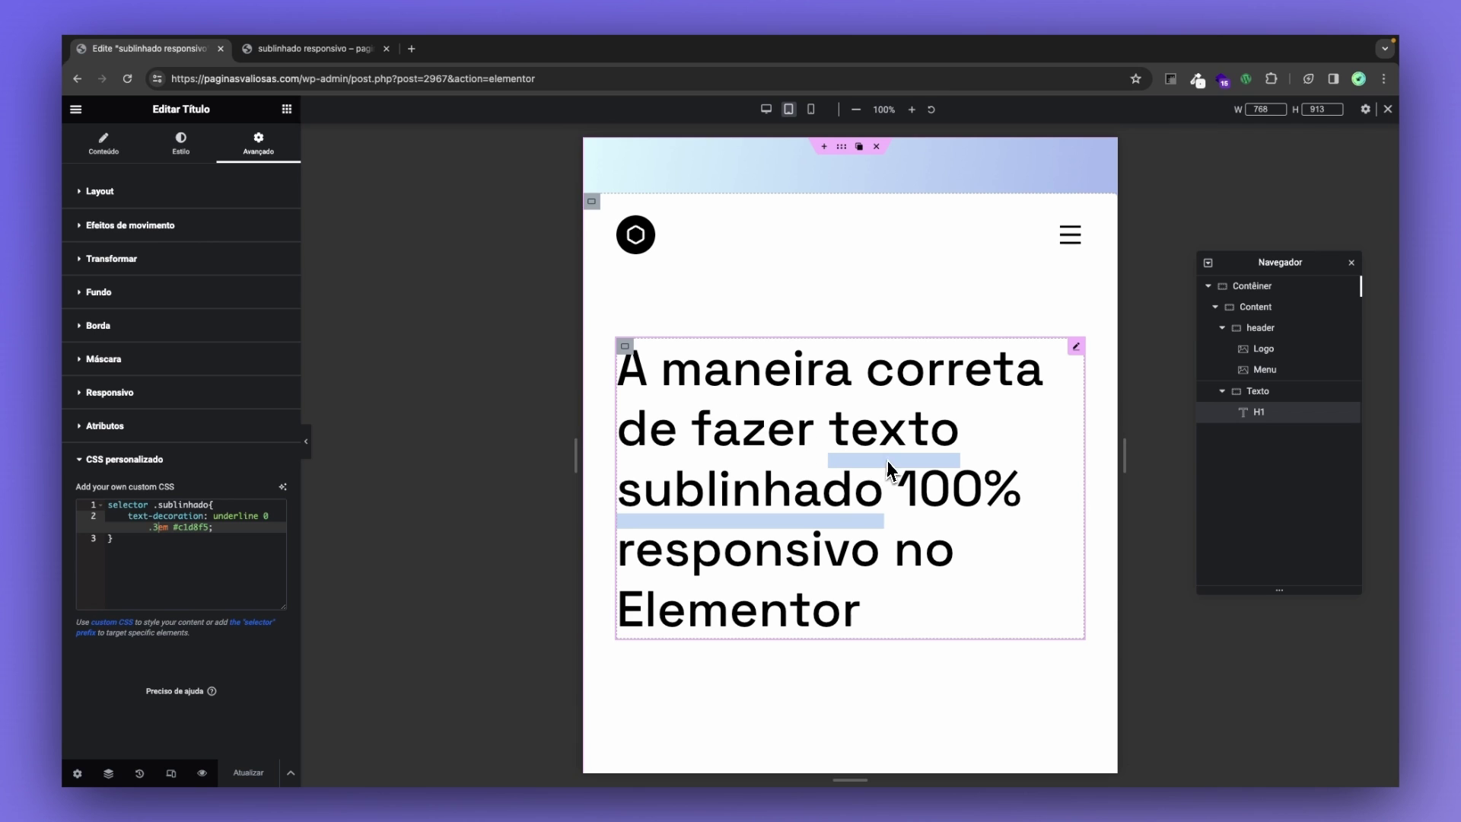
click(815, 112)
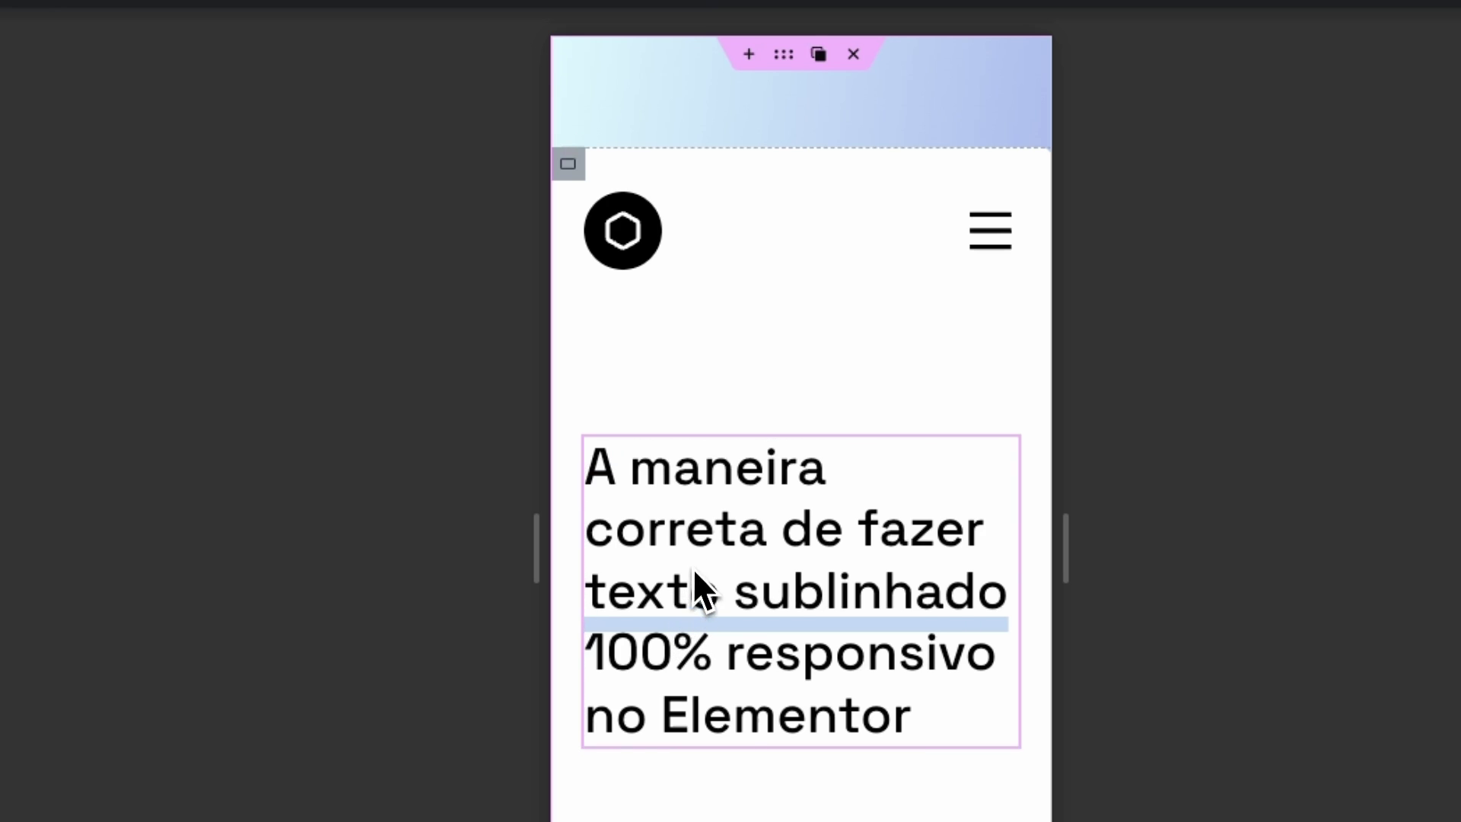
click(659, 142)
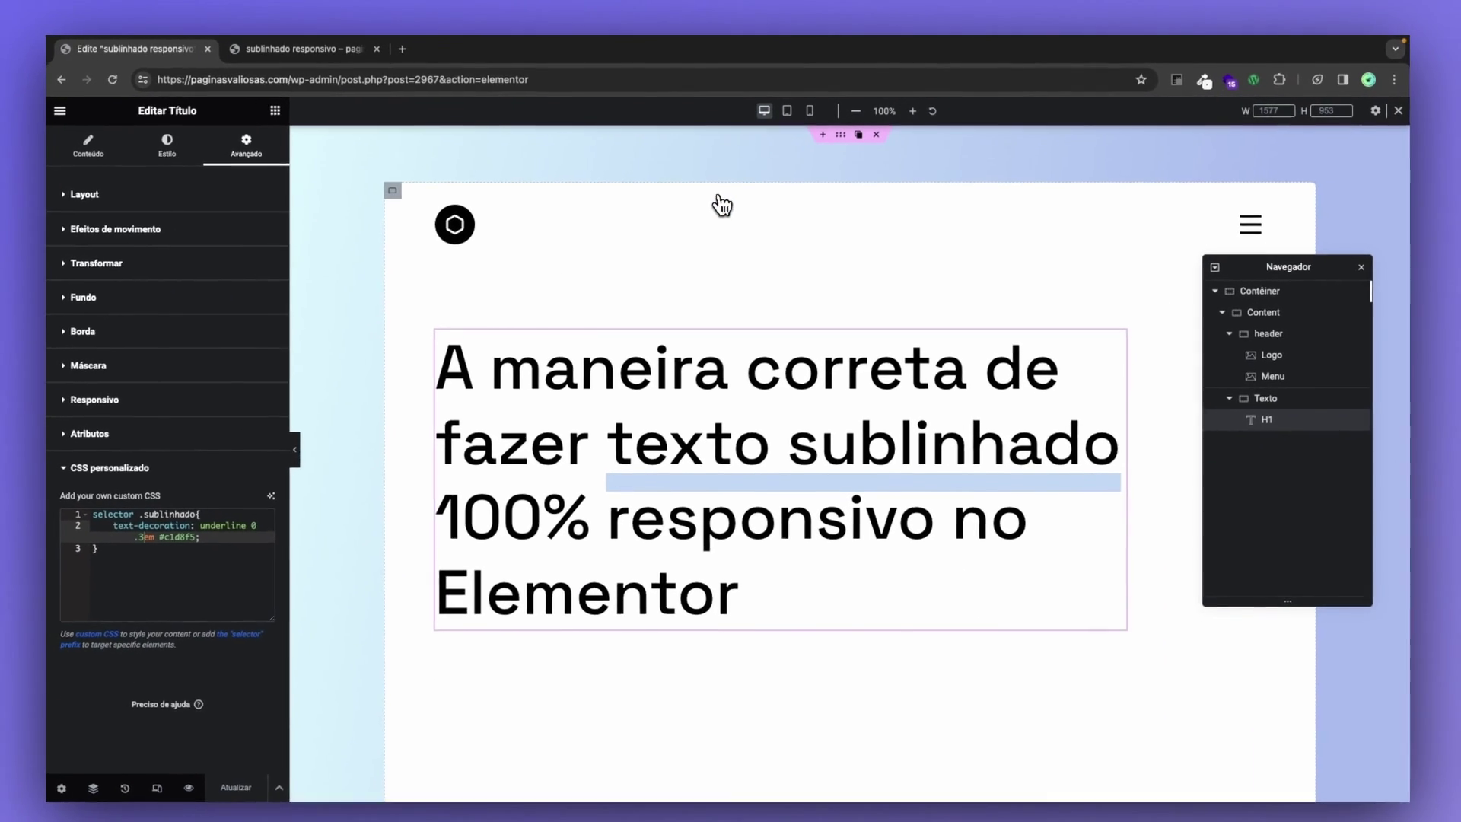
Try a thinner em value for the underline in the custom CSS and restore it to 0.3em
click(239, 527)
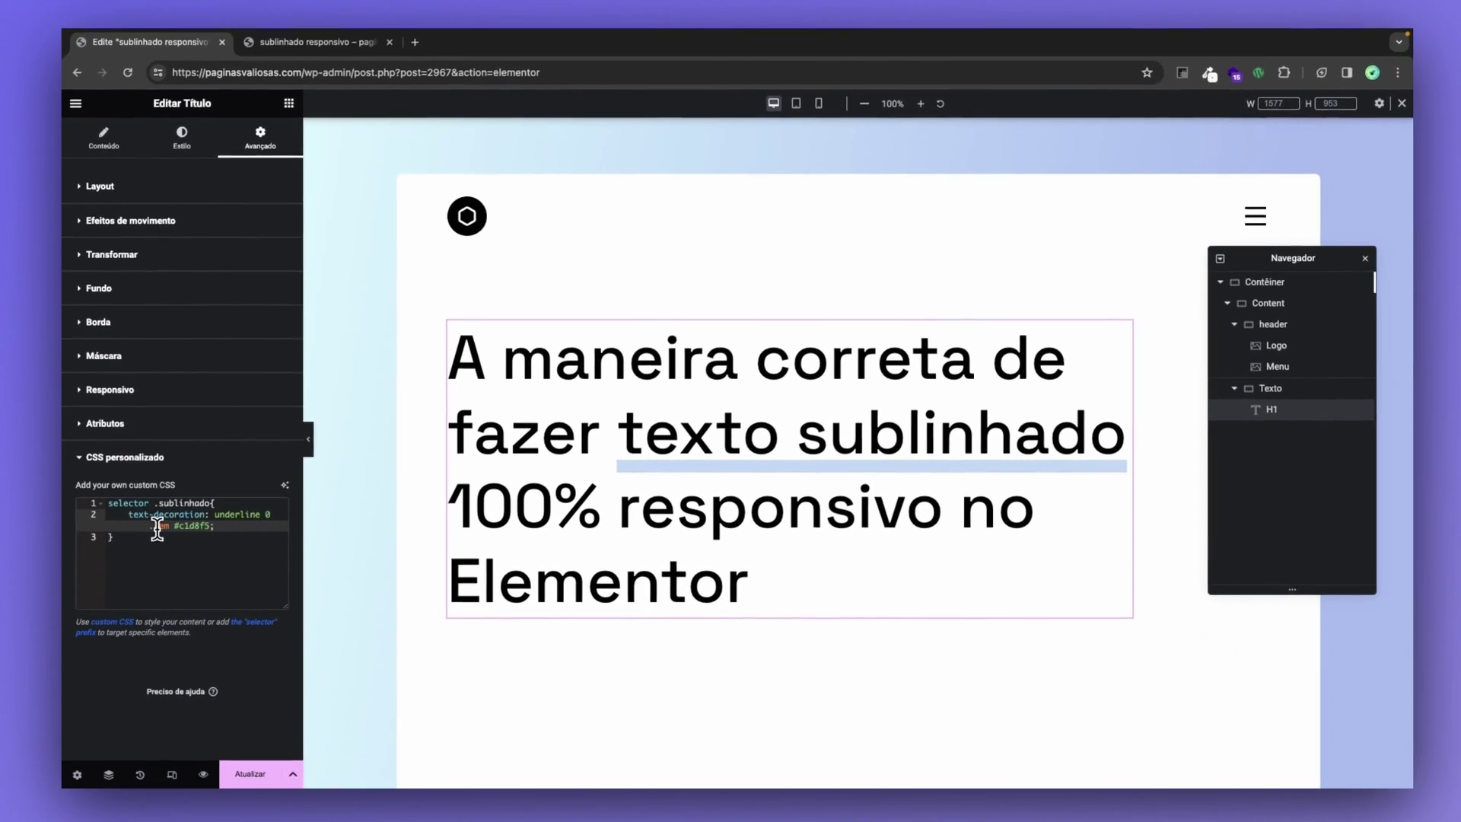
key(BackSpace)
text(2)
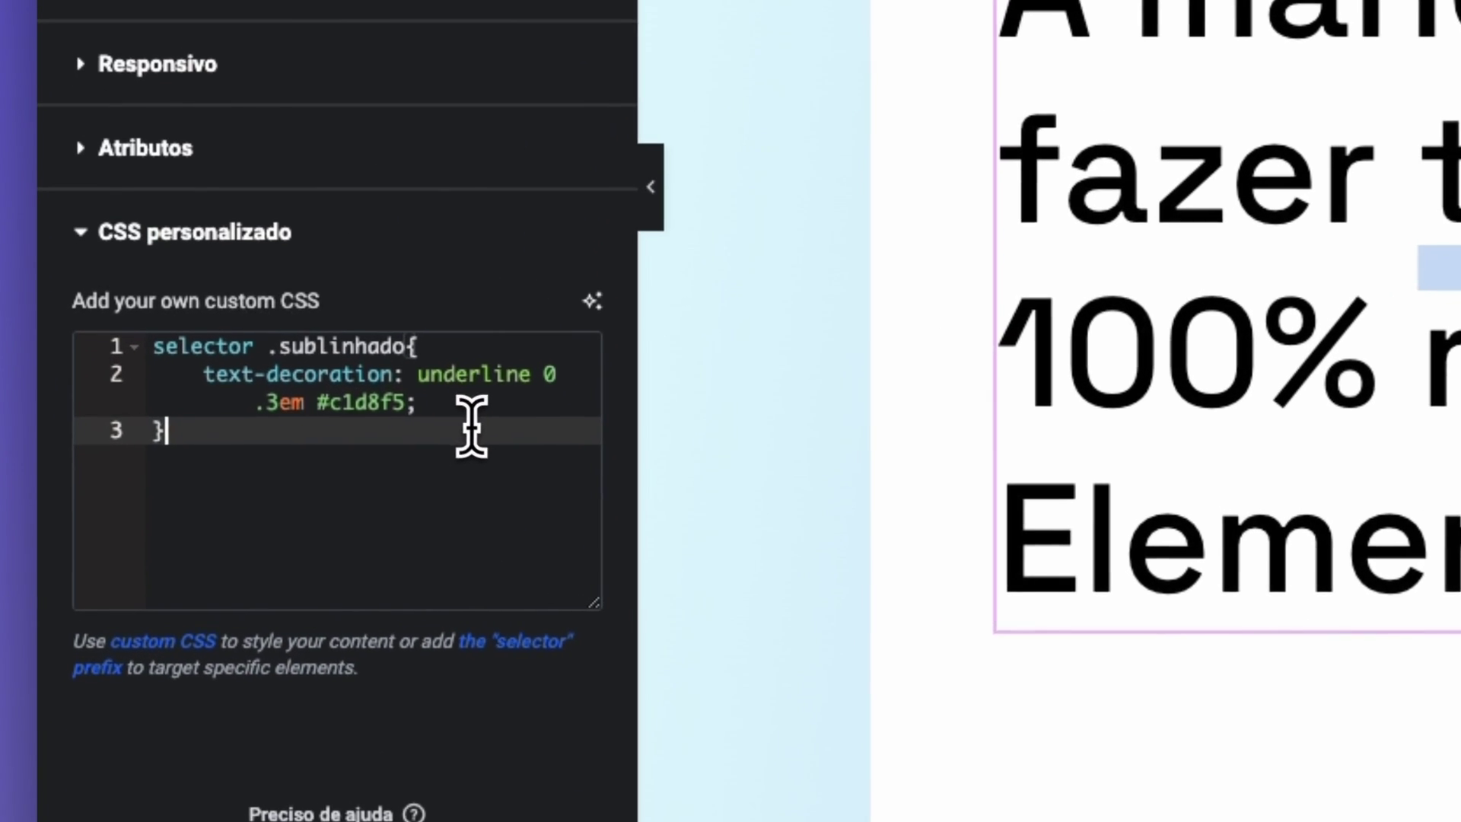
Start a text-underline-offset declaration on a new line after text-decoration in the .sublinhado rule
click(221, 527)
key(Return)
text(tex)
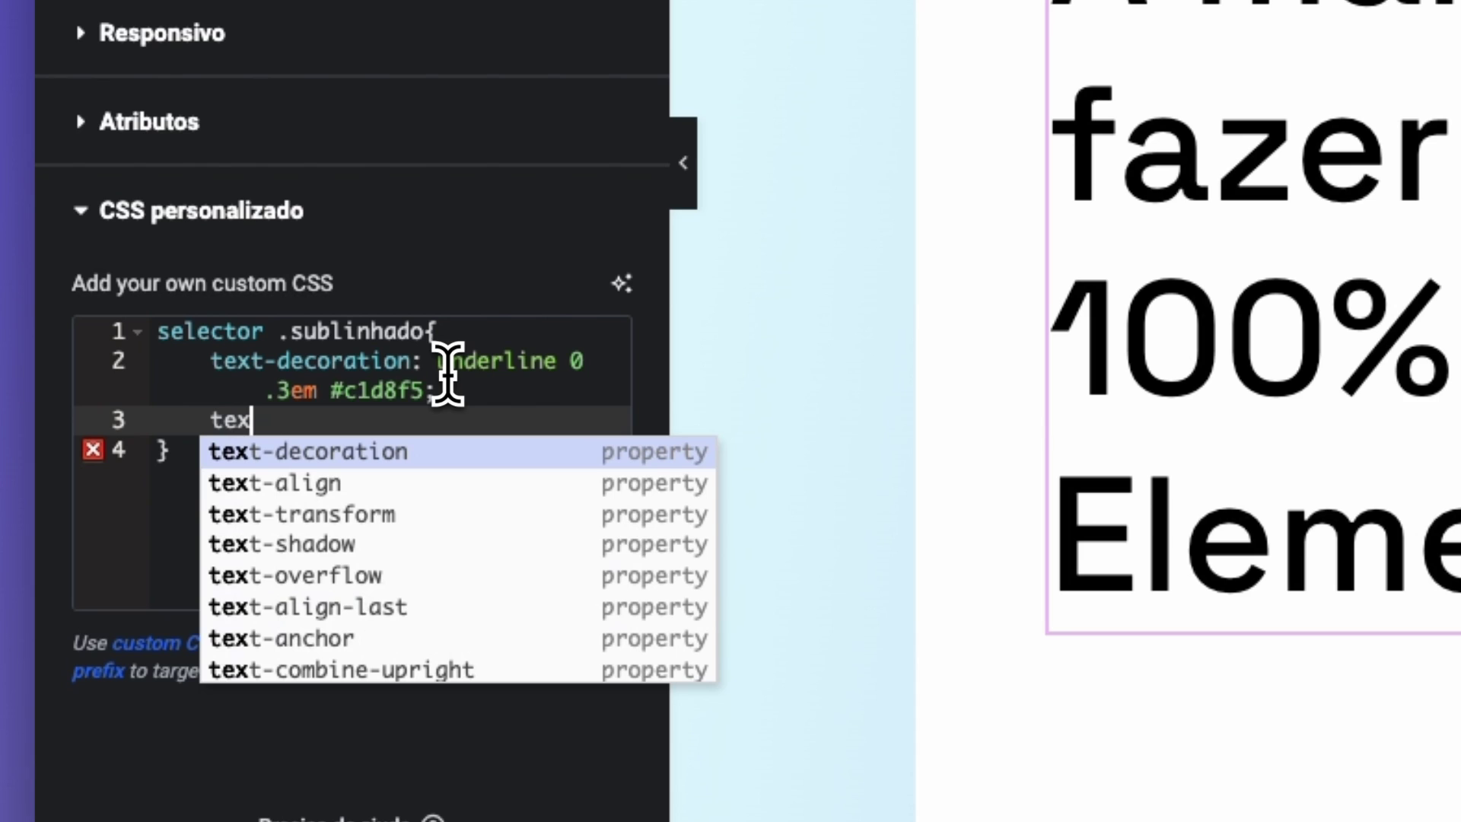
text(-unbd)
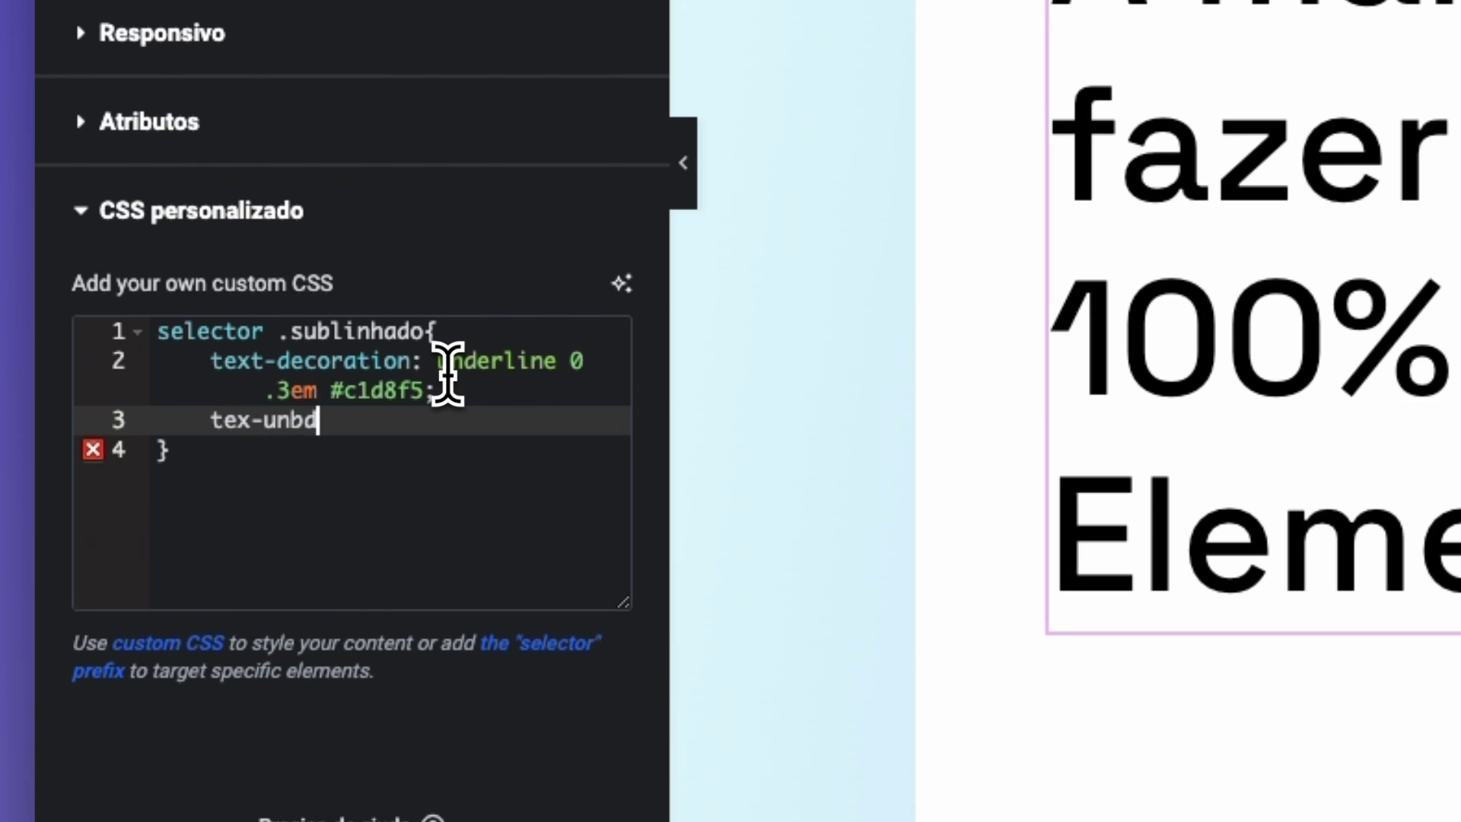
key(BackSpace)
key(BackSpace)
text(der)
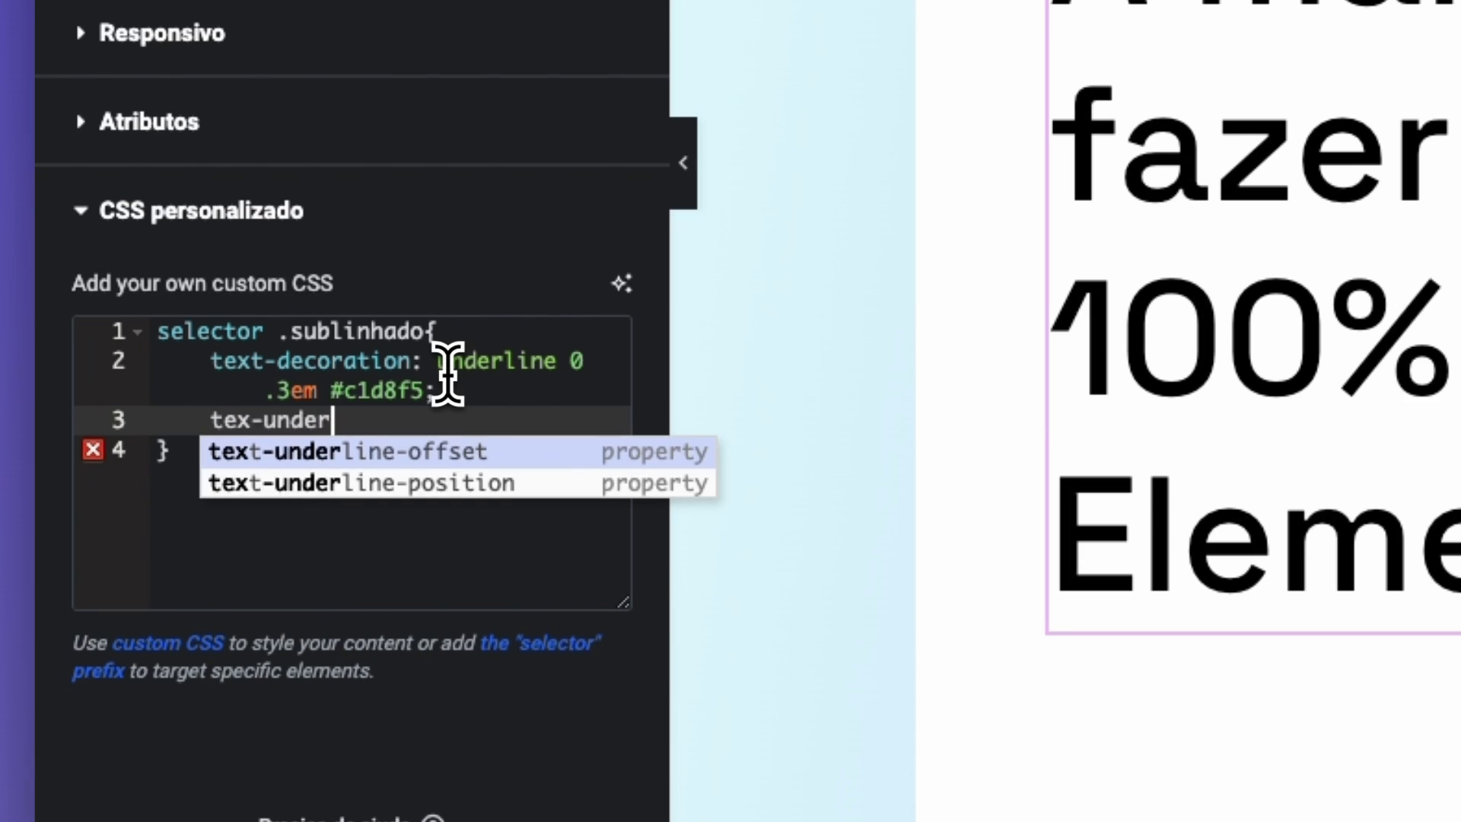
click(441, 455)
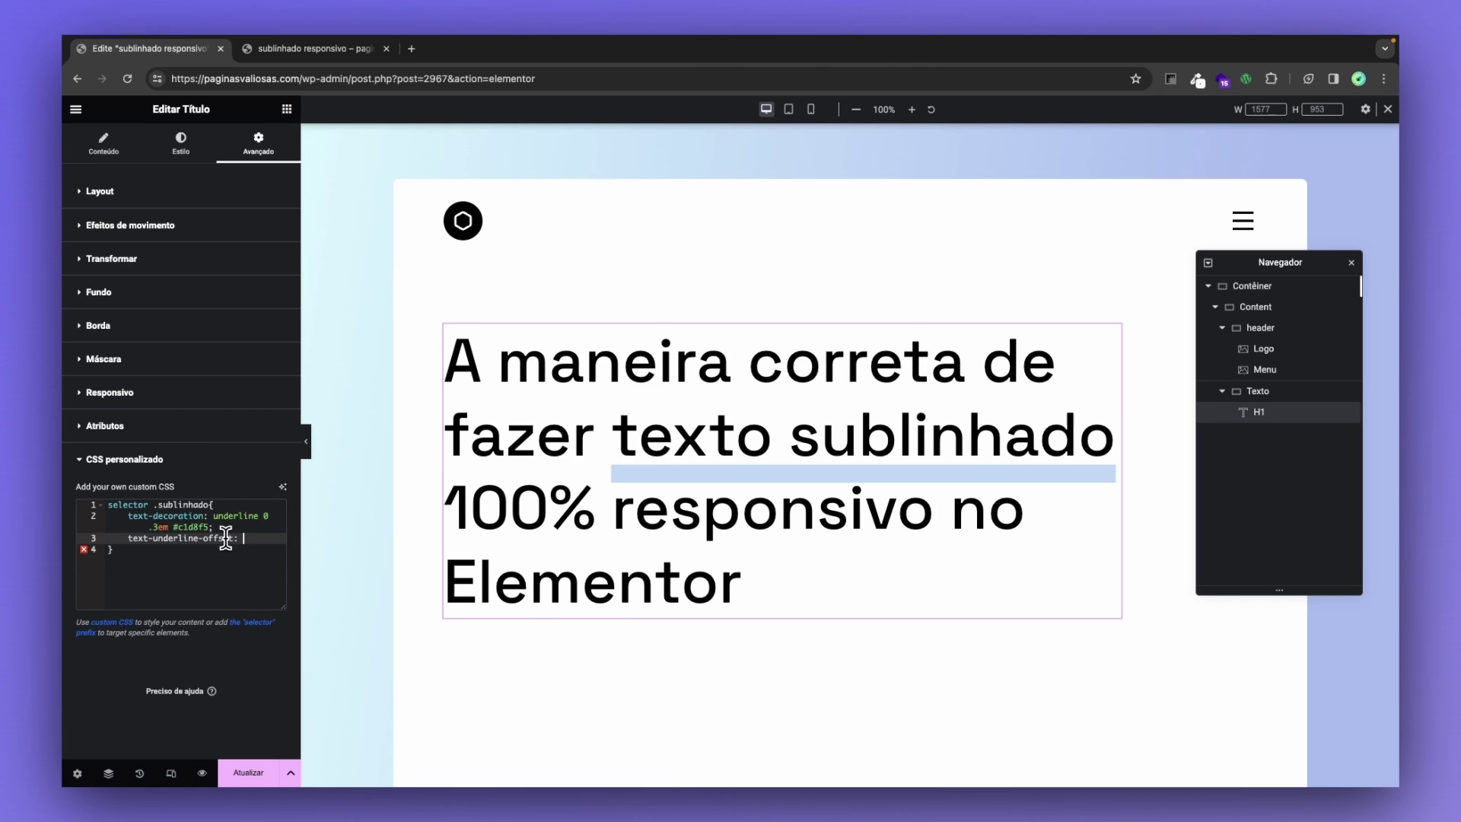
Try text-underline-offset values of 20px and 50px, and clear the value
text(20px)
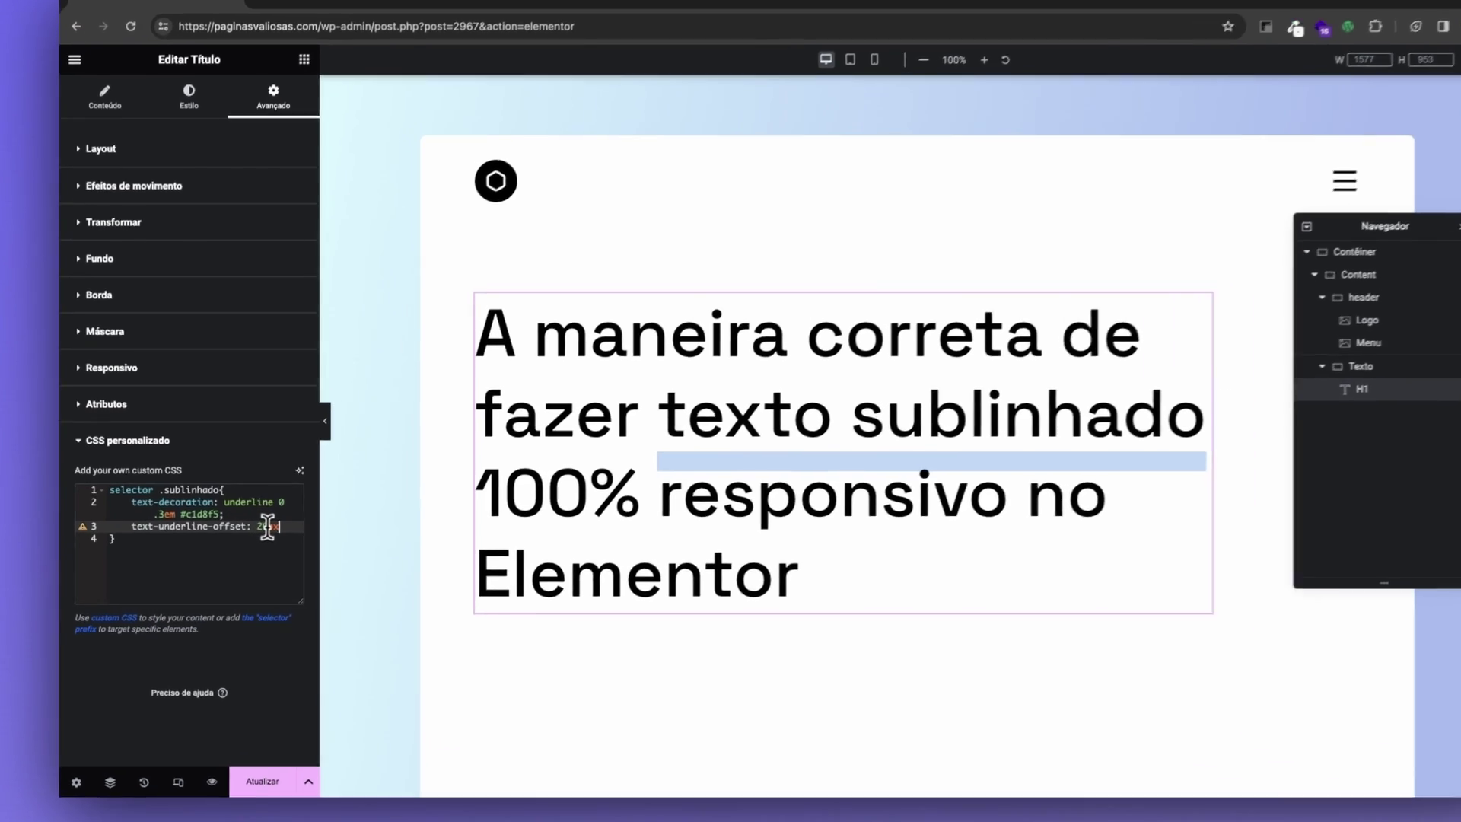
drag(249, 537, 242, 536)
text(5)
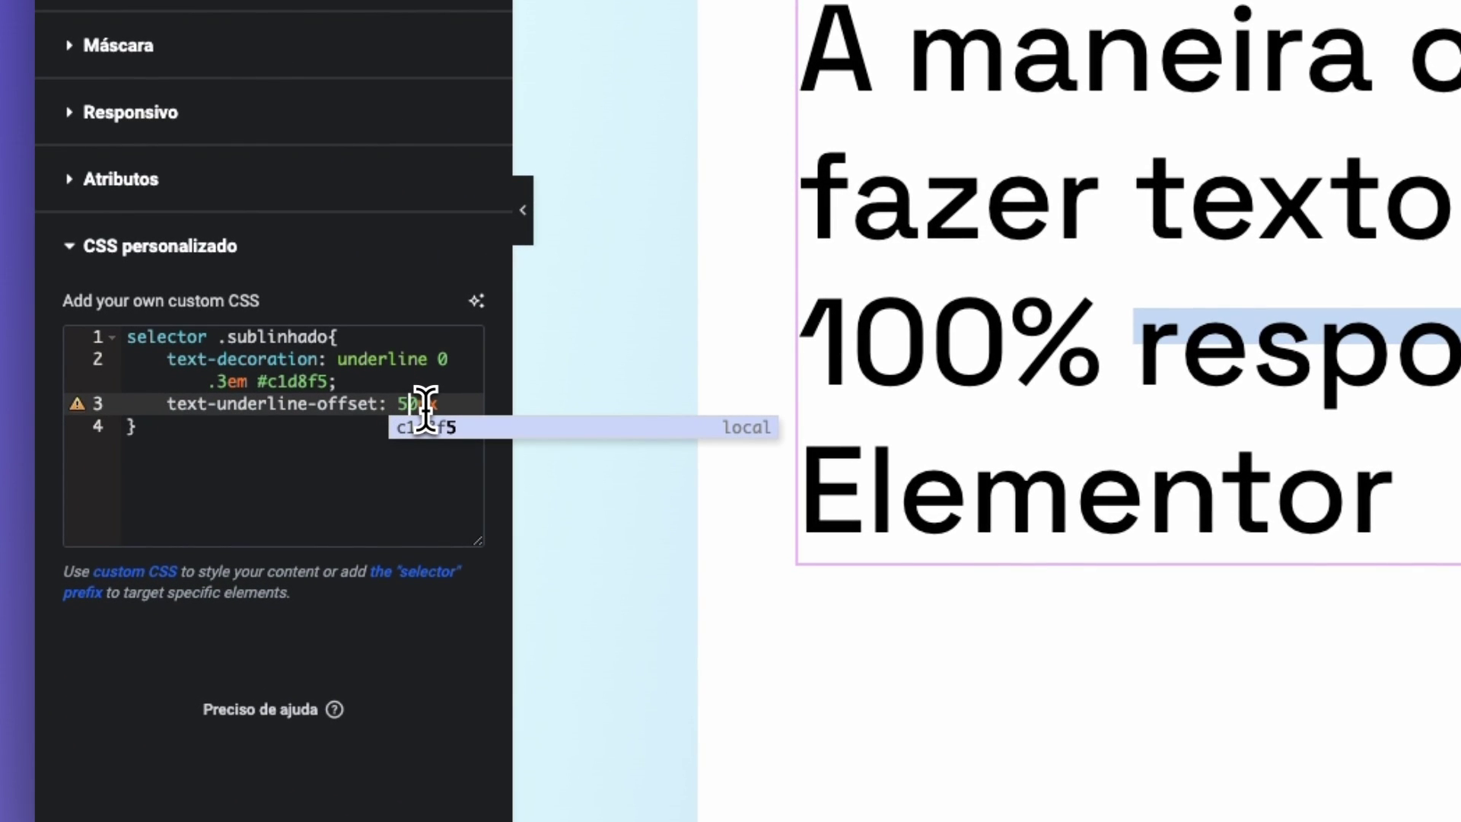
drag(397, 405, 426, 407)
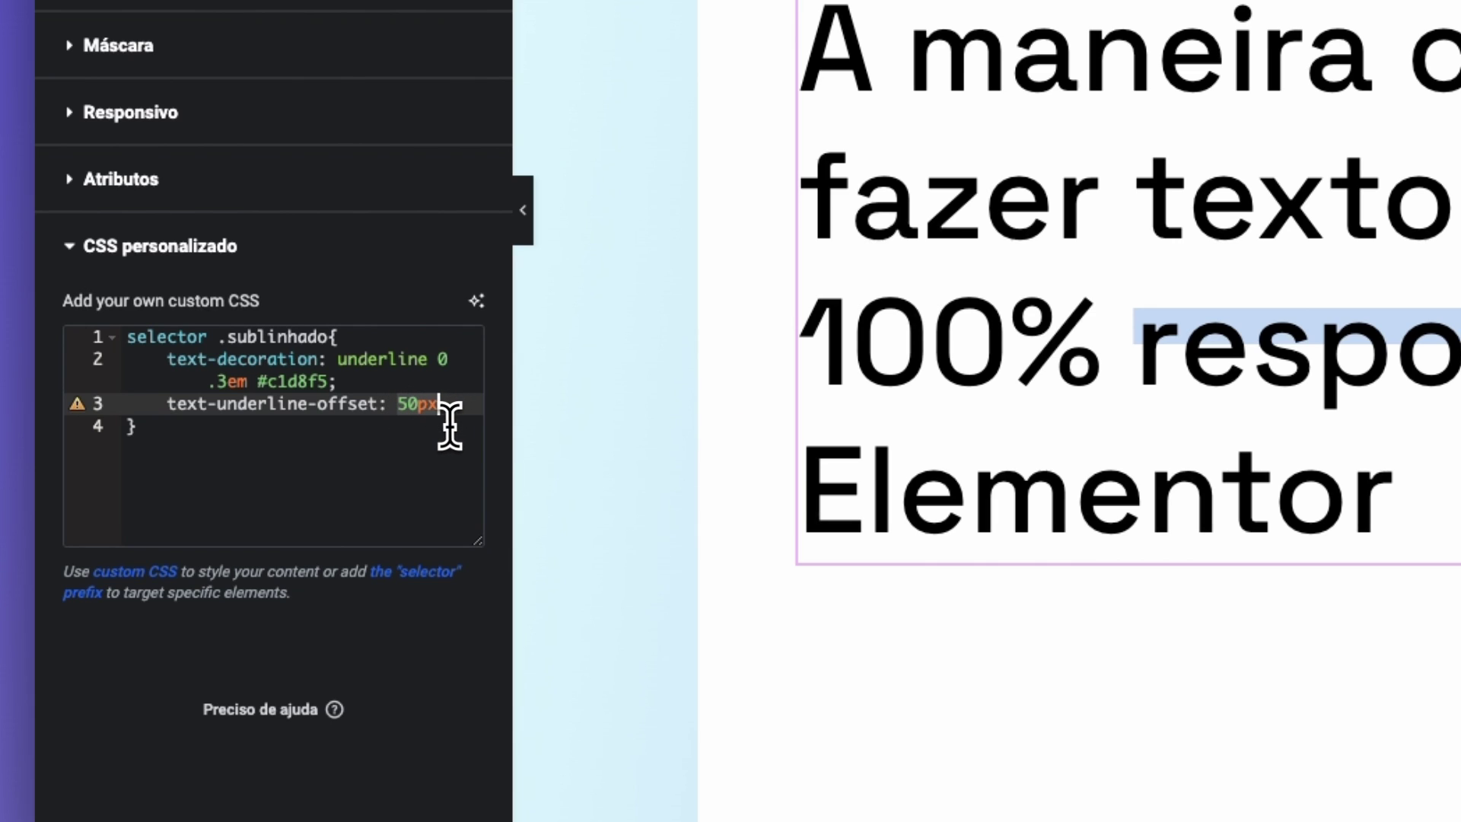
key(BackSpace)
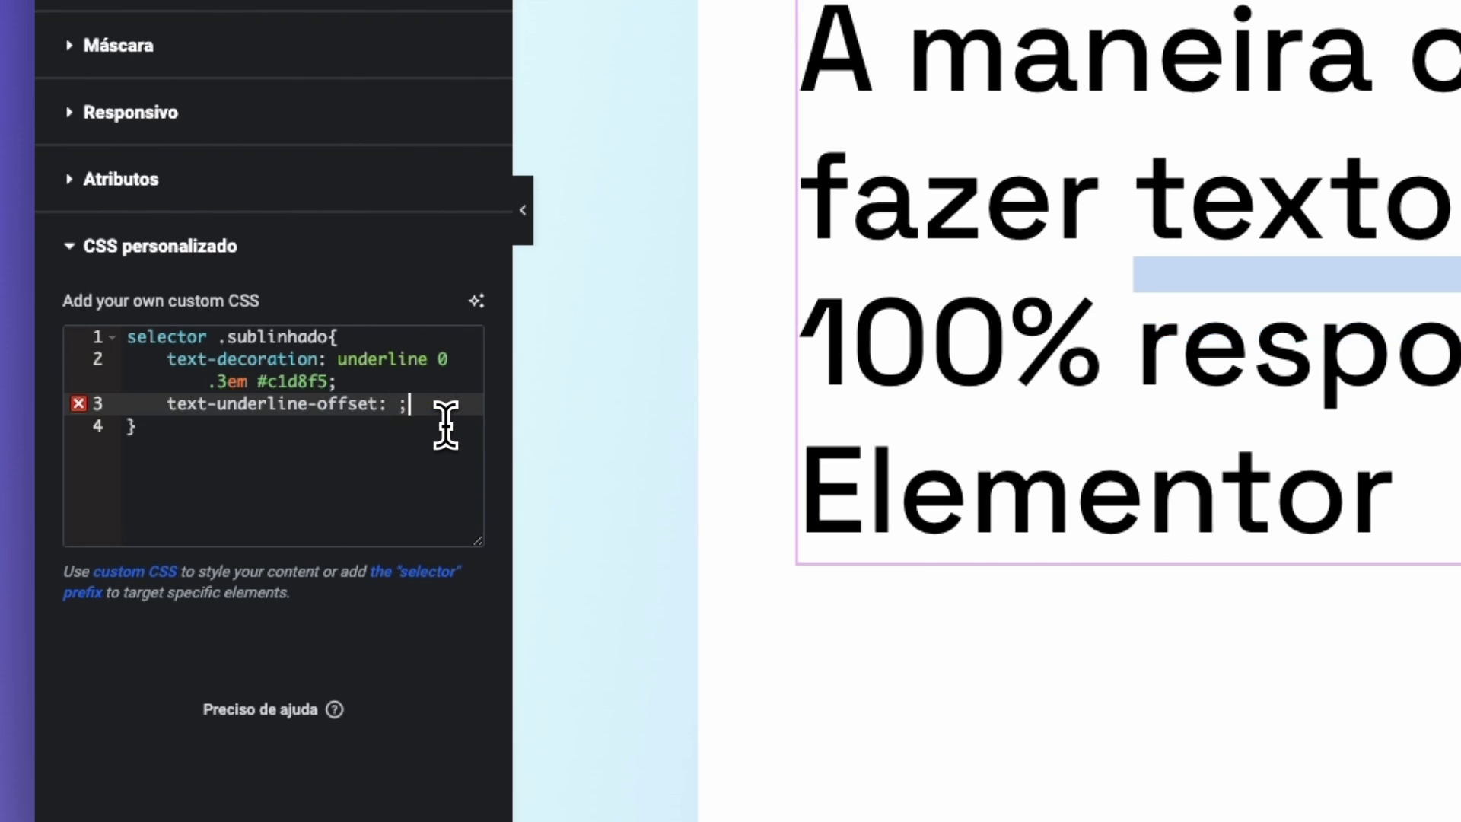
Try a text-underline-offset of 1em in the .sublinhado rule, and reduce it to 0.1em
click(400, 411)
text(1em;)
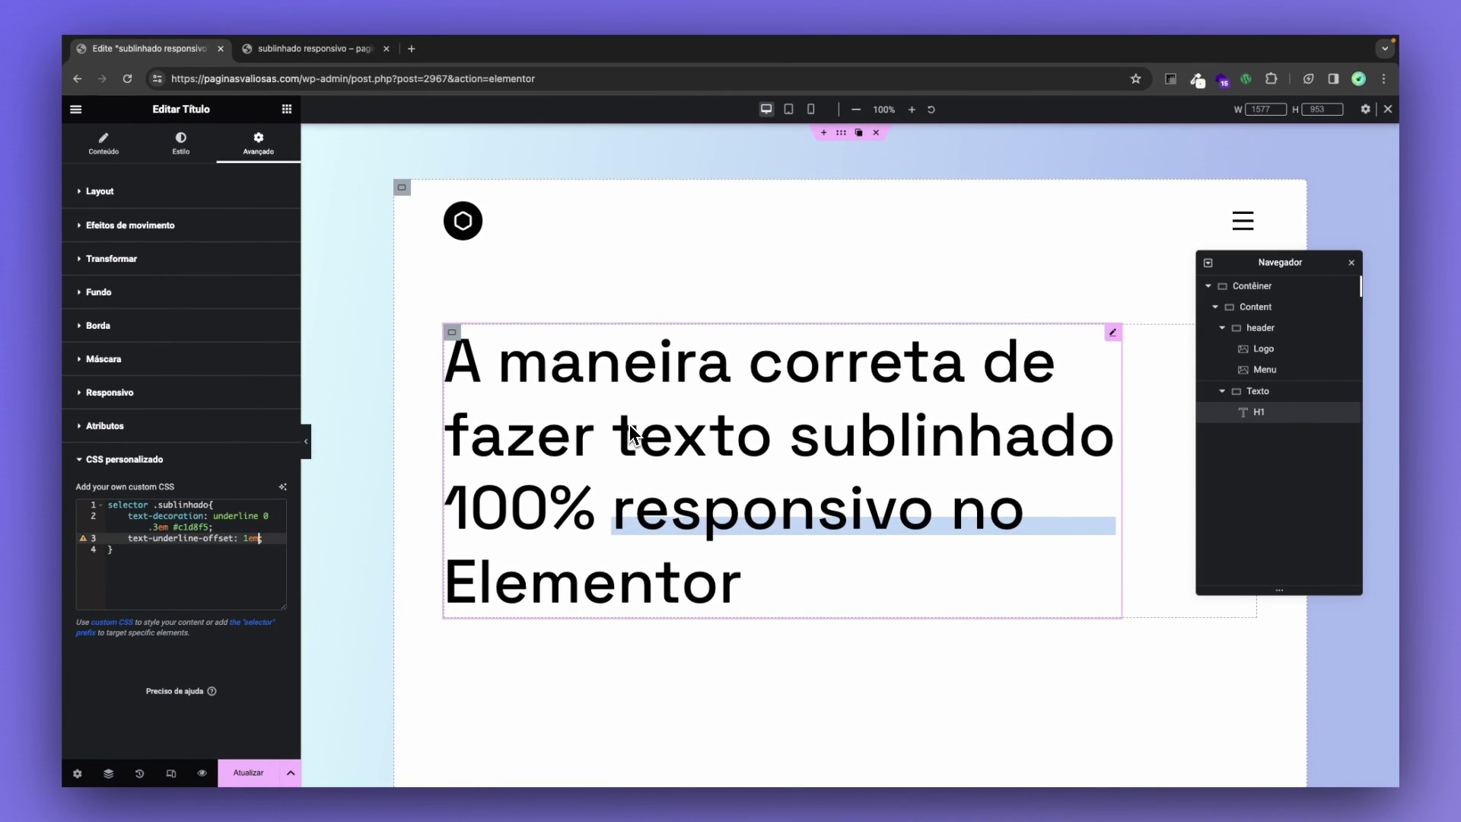
click(242, 538)
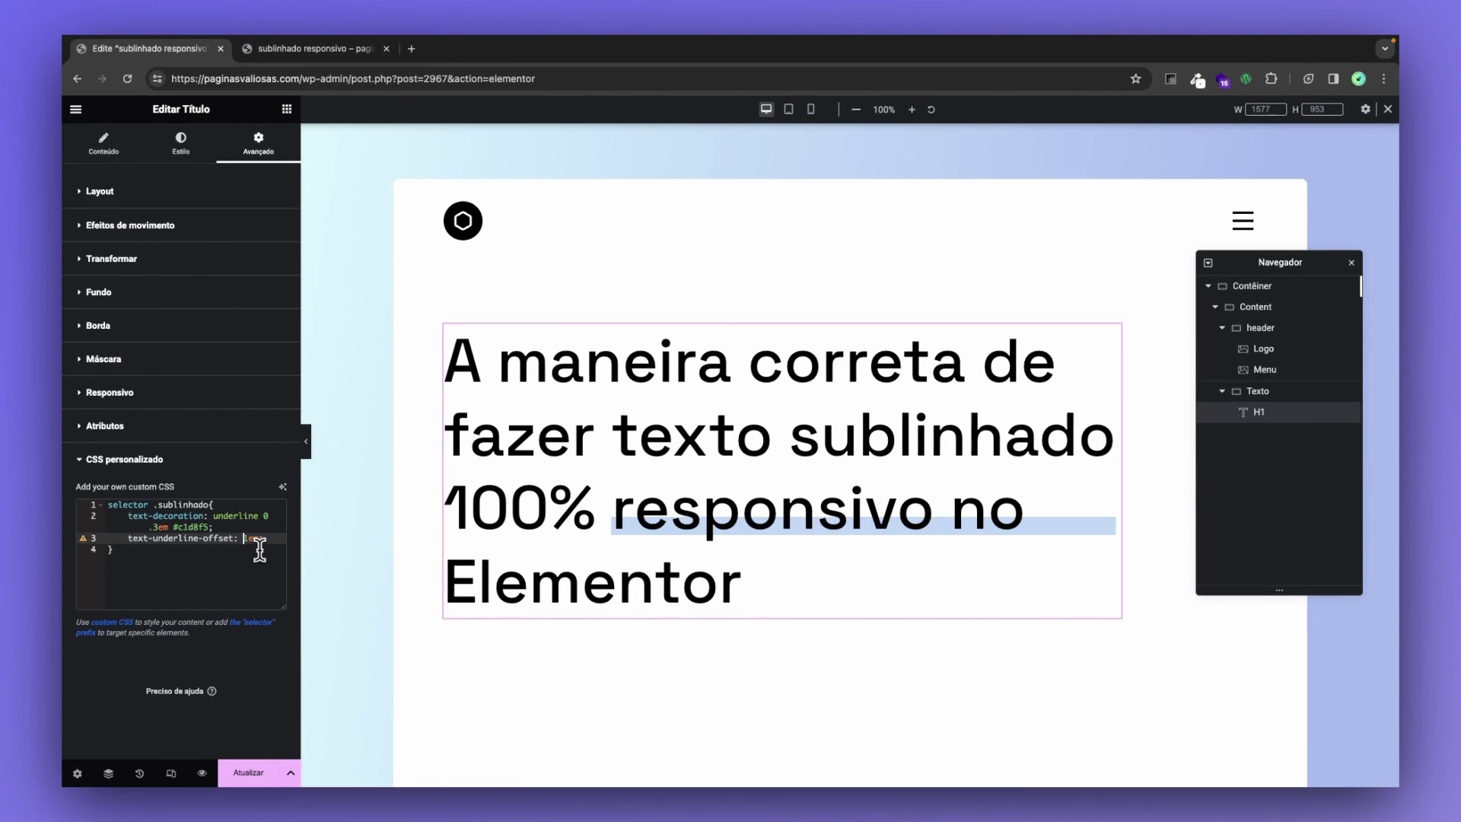
key(Delete)
text(0)
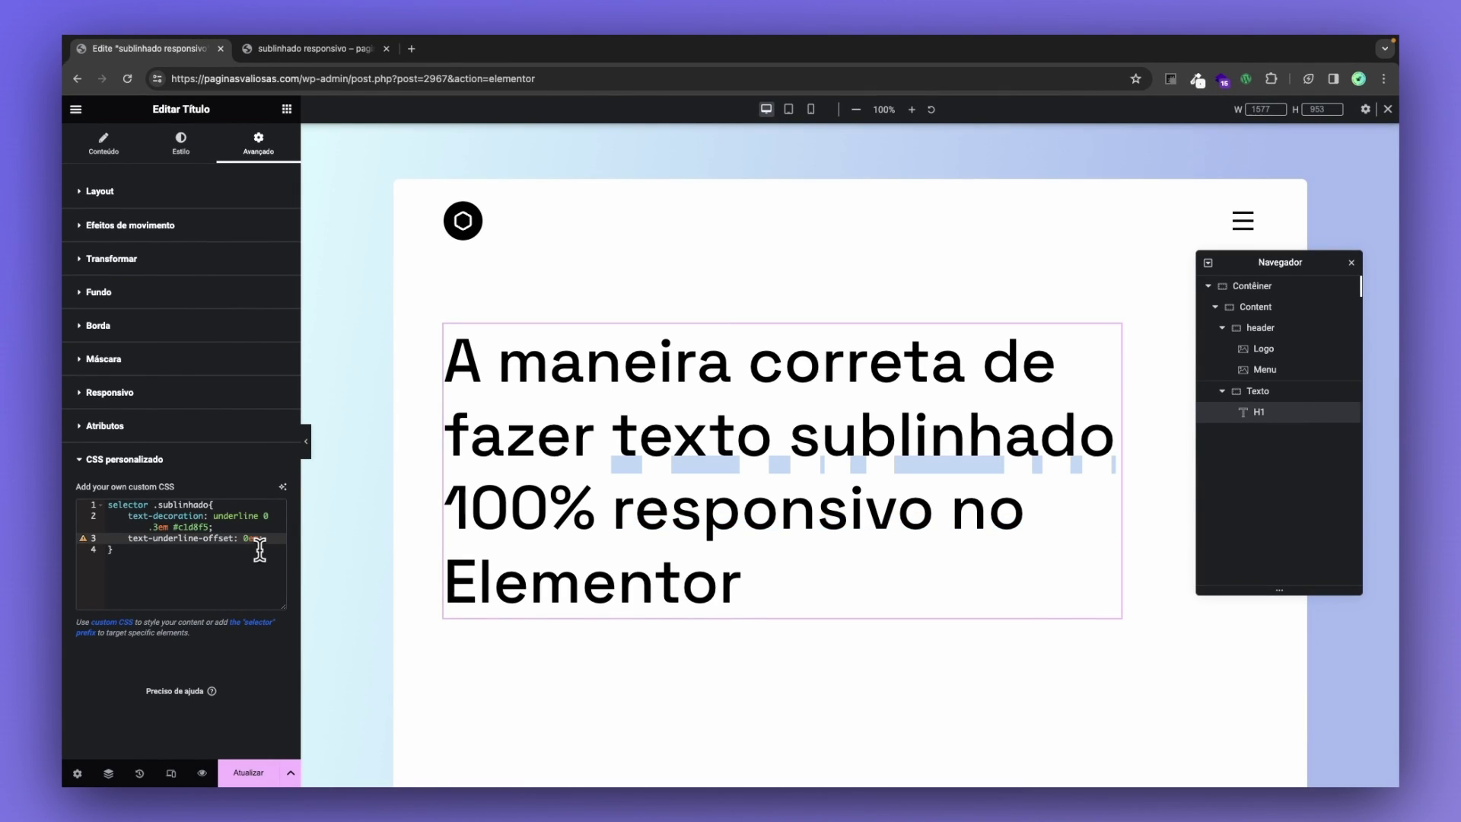
text(.1)
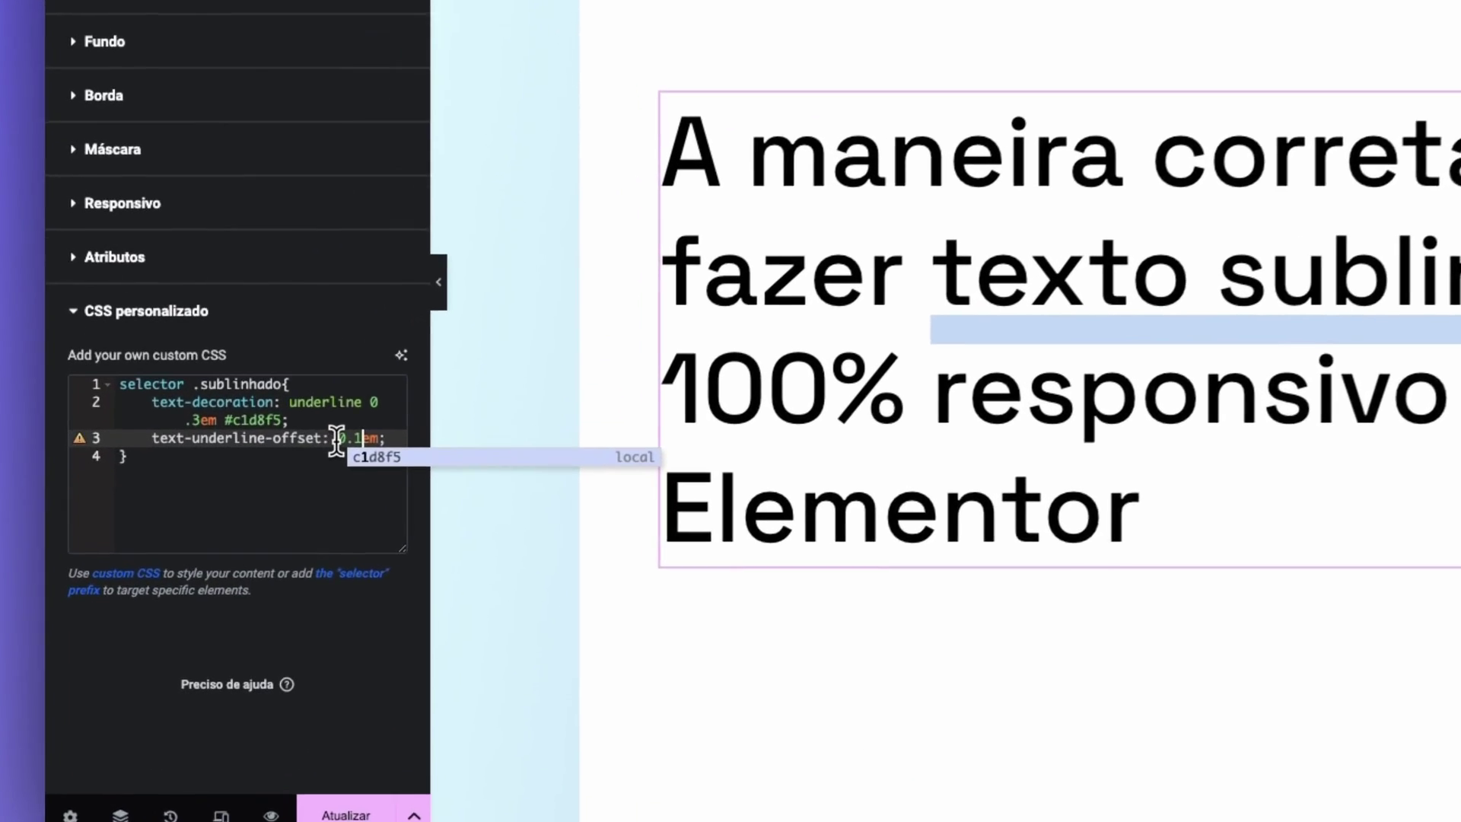
key(Escape)
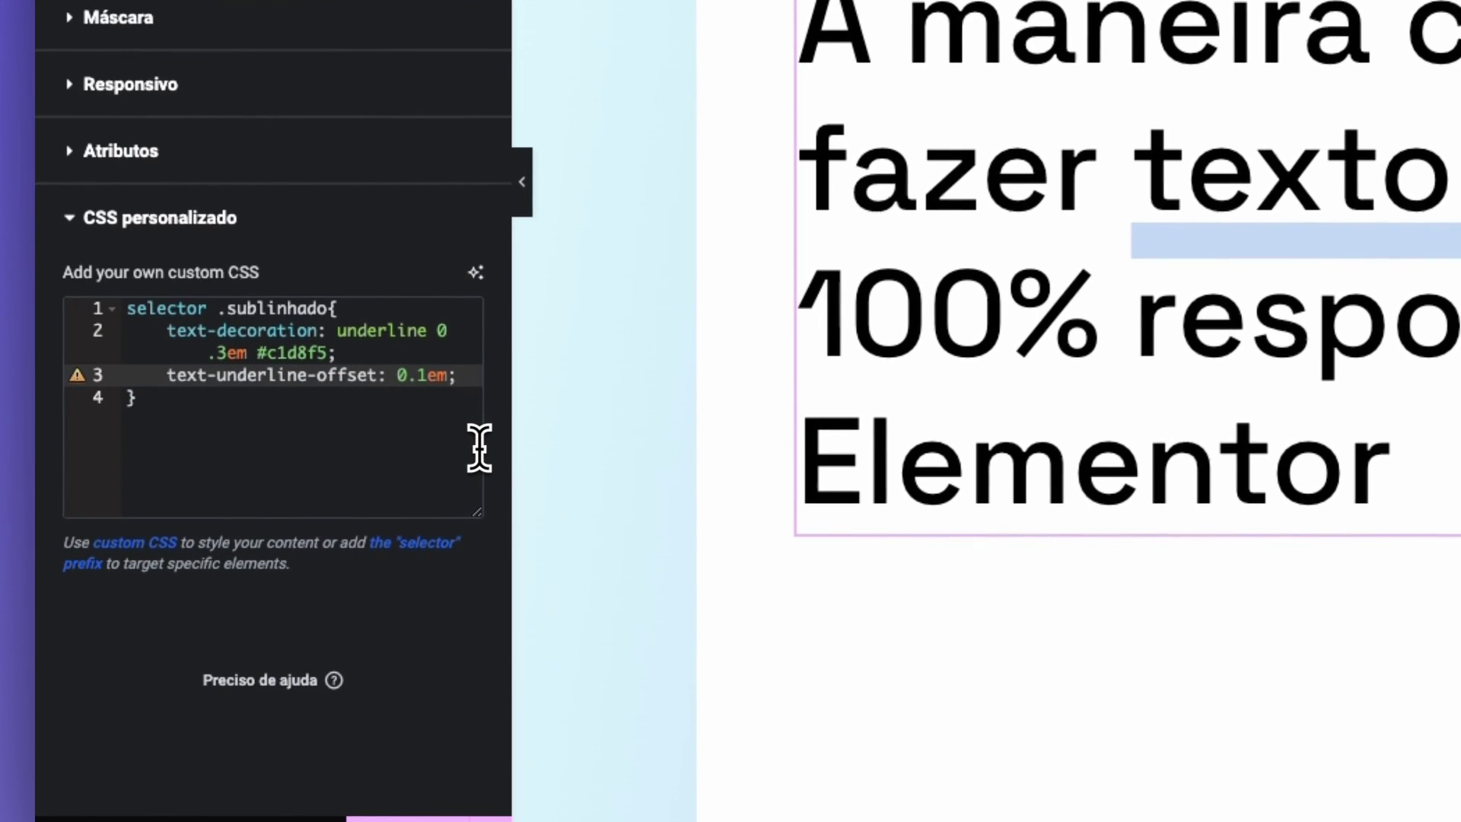
Make the text-underline-offset value negative, at -0.1em
key(Left)
key(Left)
key(Left)
text(-)
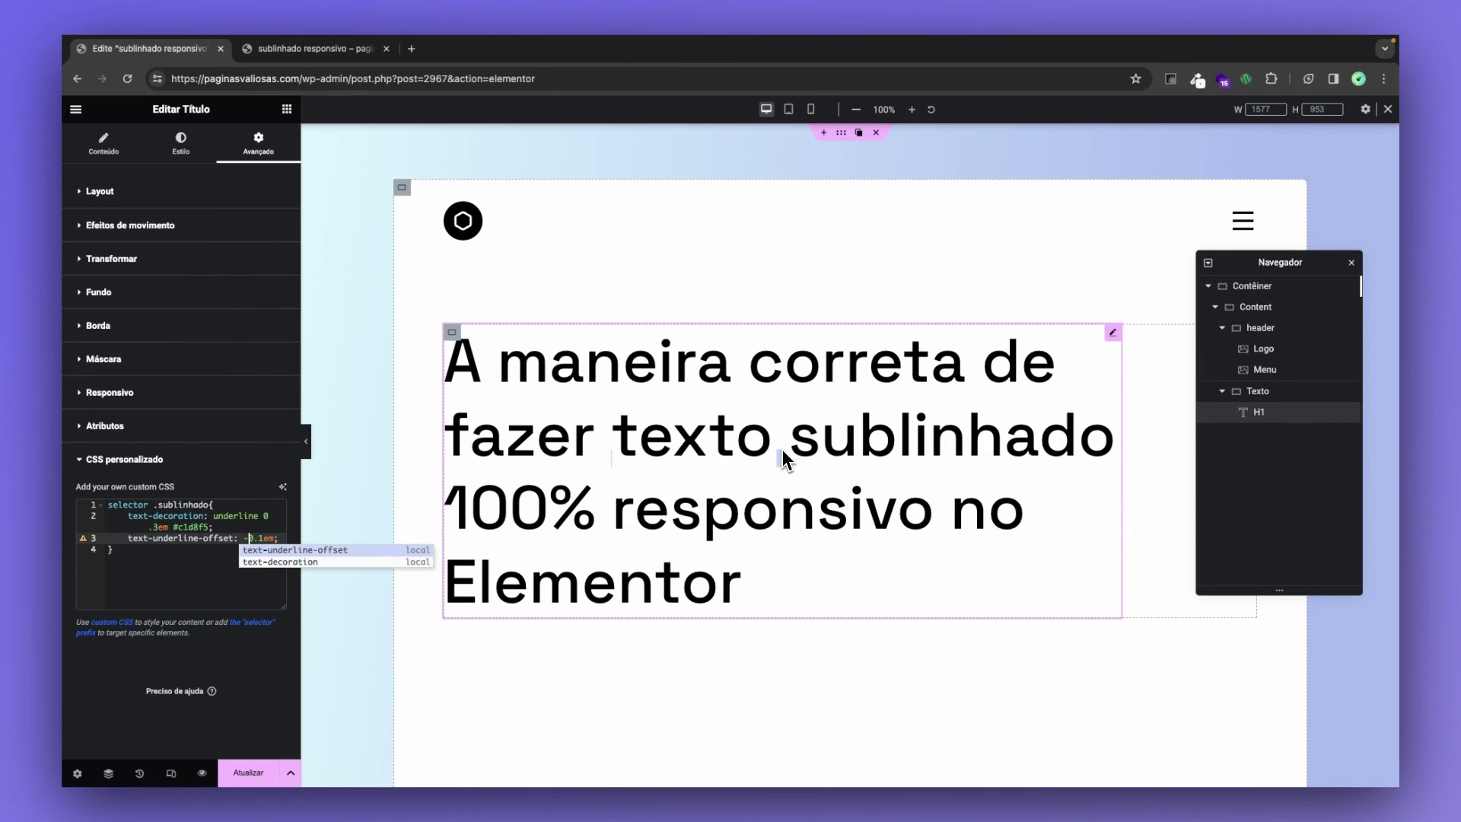
Add the declaration text-decoration-skip-ink: none; on a new line between text-decoration and text-underline-offset
click(248, 530)
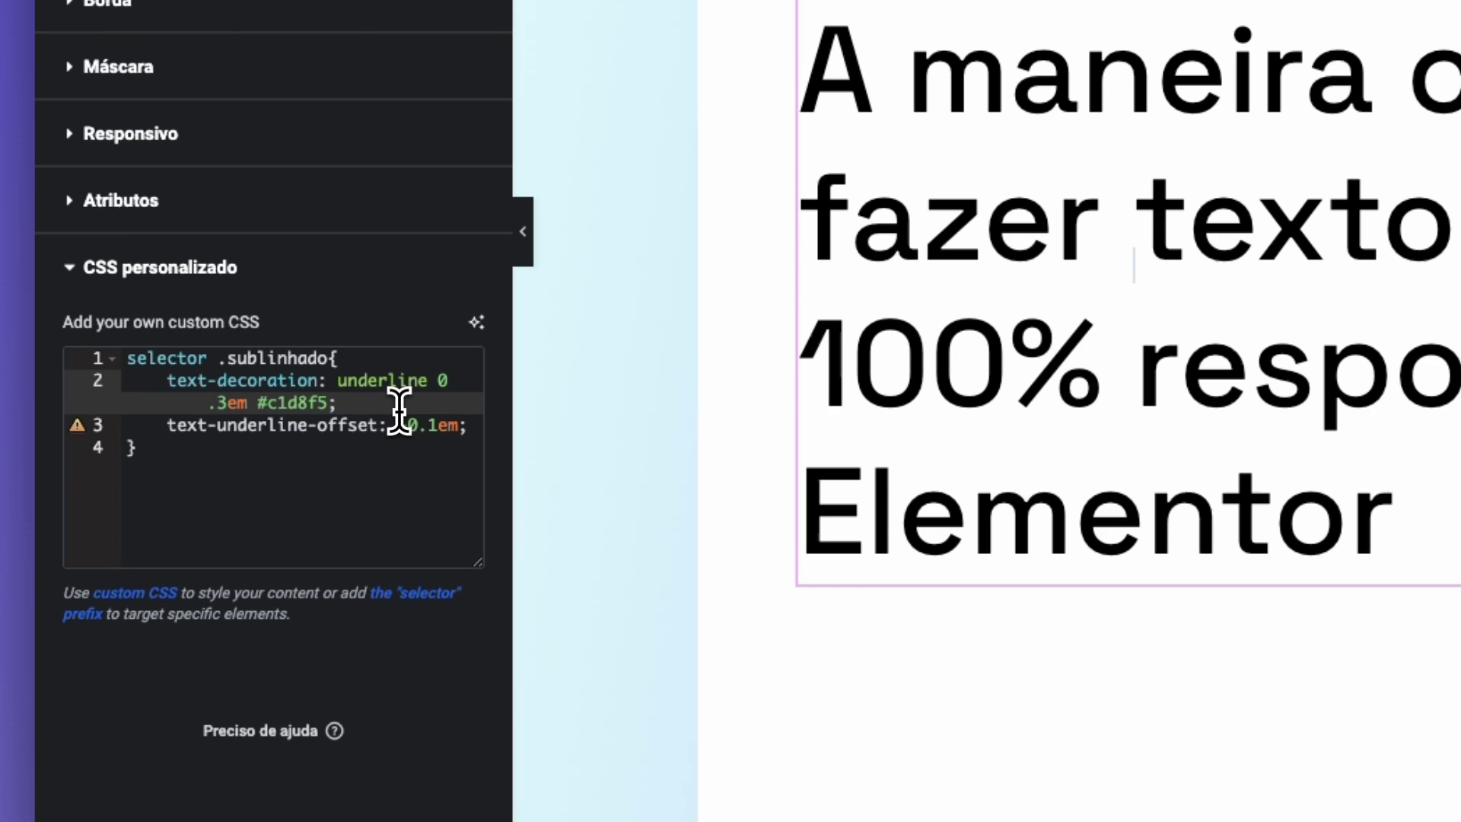
key(Return)
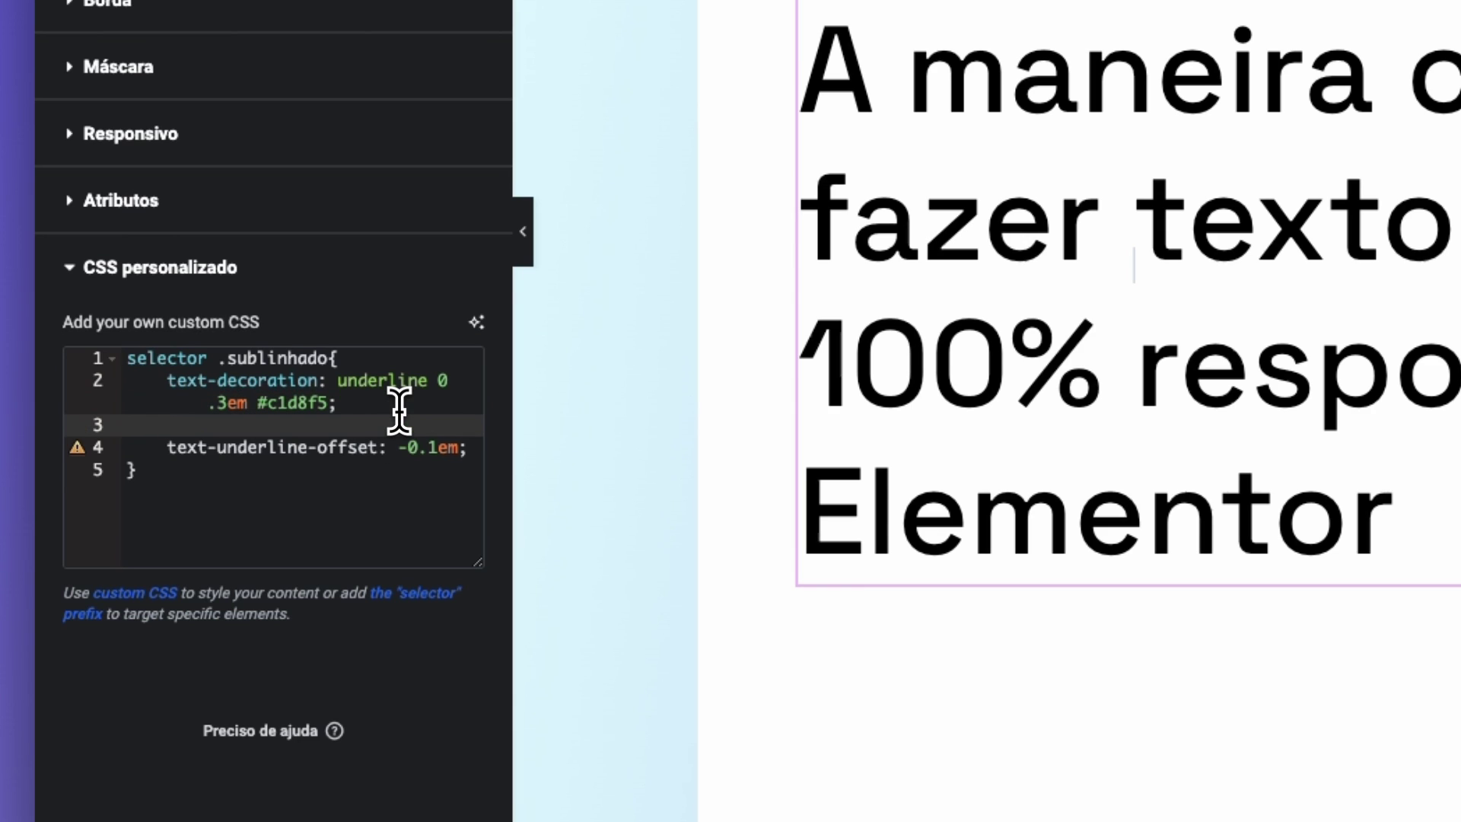
text(tex)
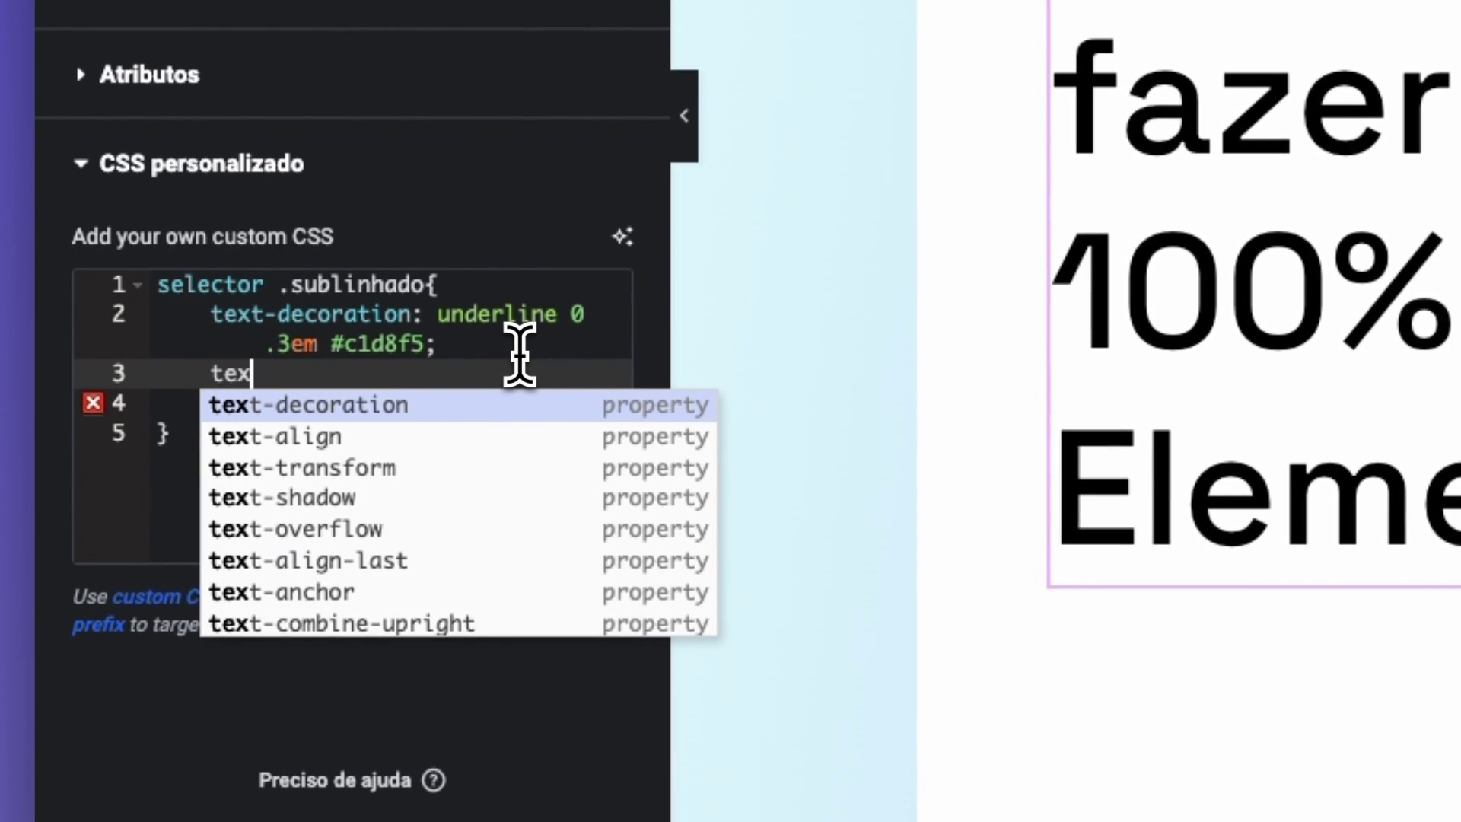
click(397, 407)
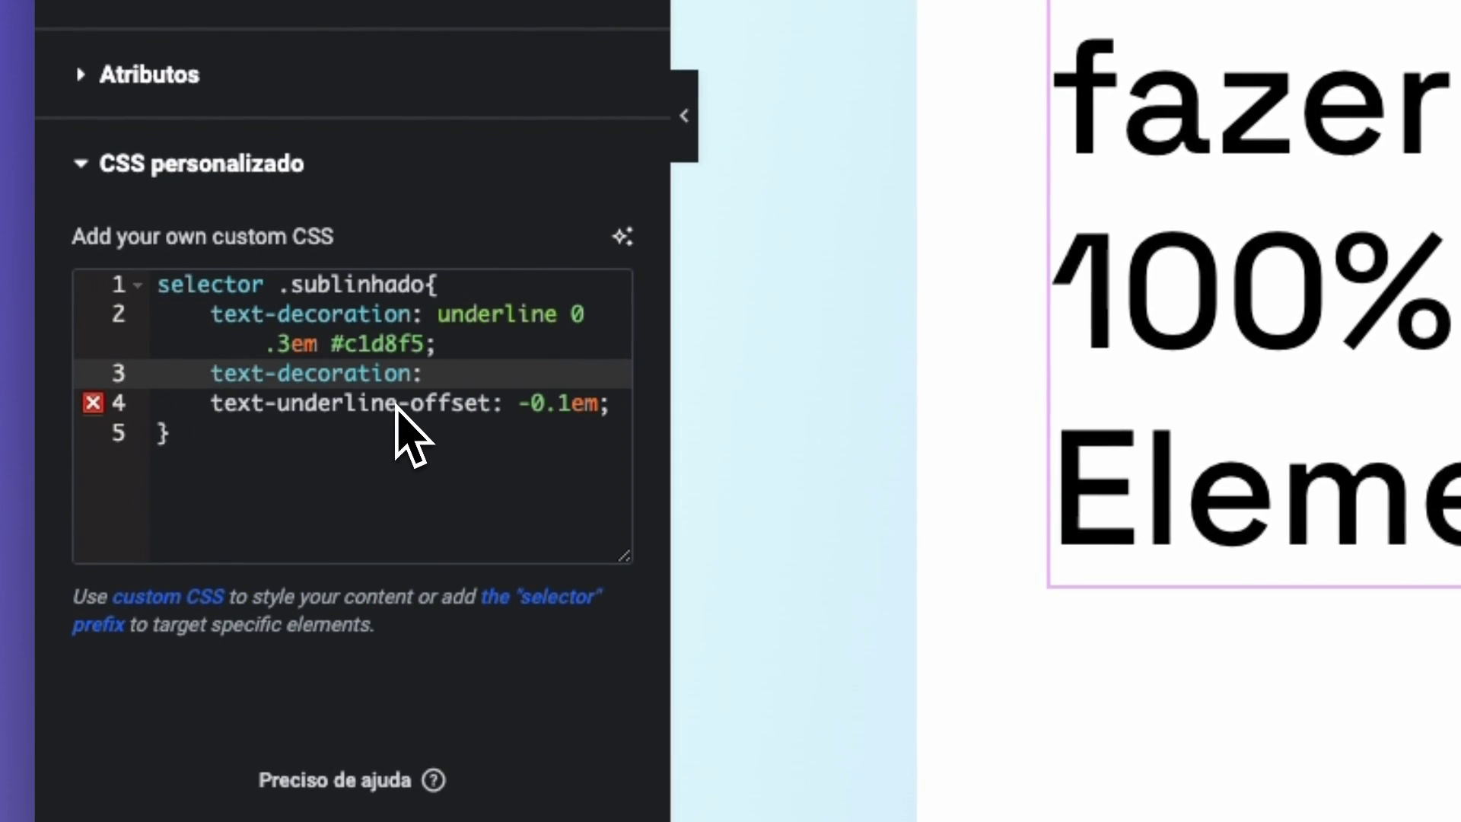
key(BackSpace)
key(BackSpace)
text(-s)
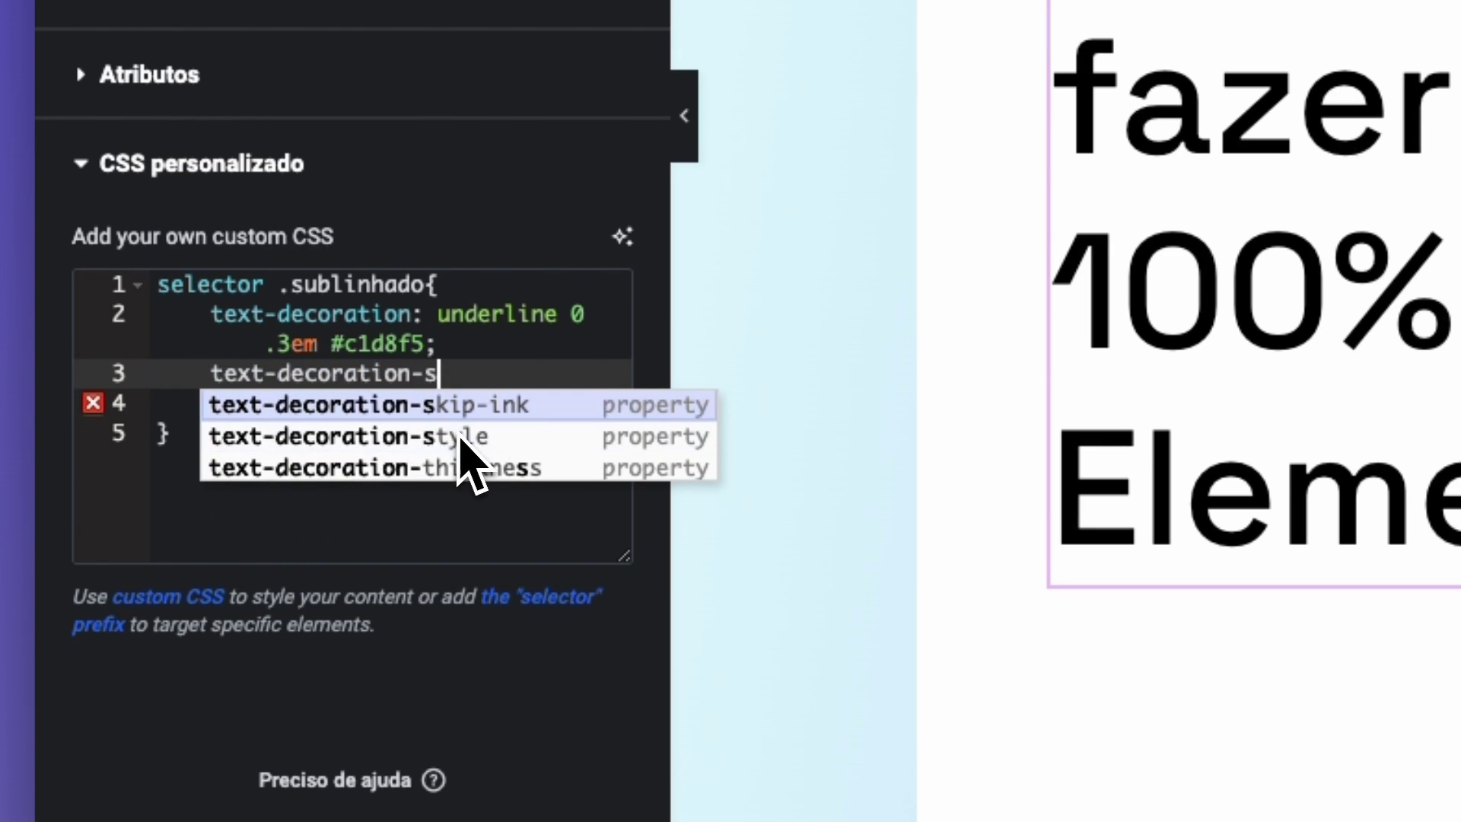
click(465, 415)
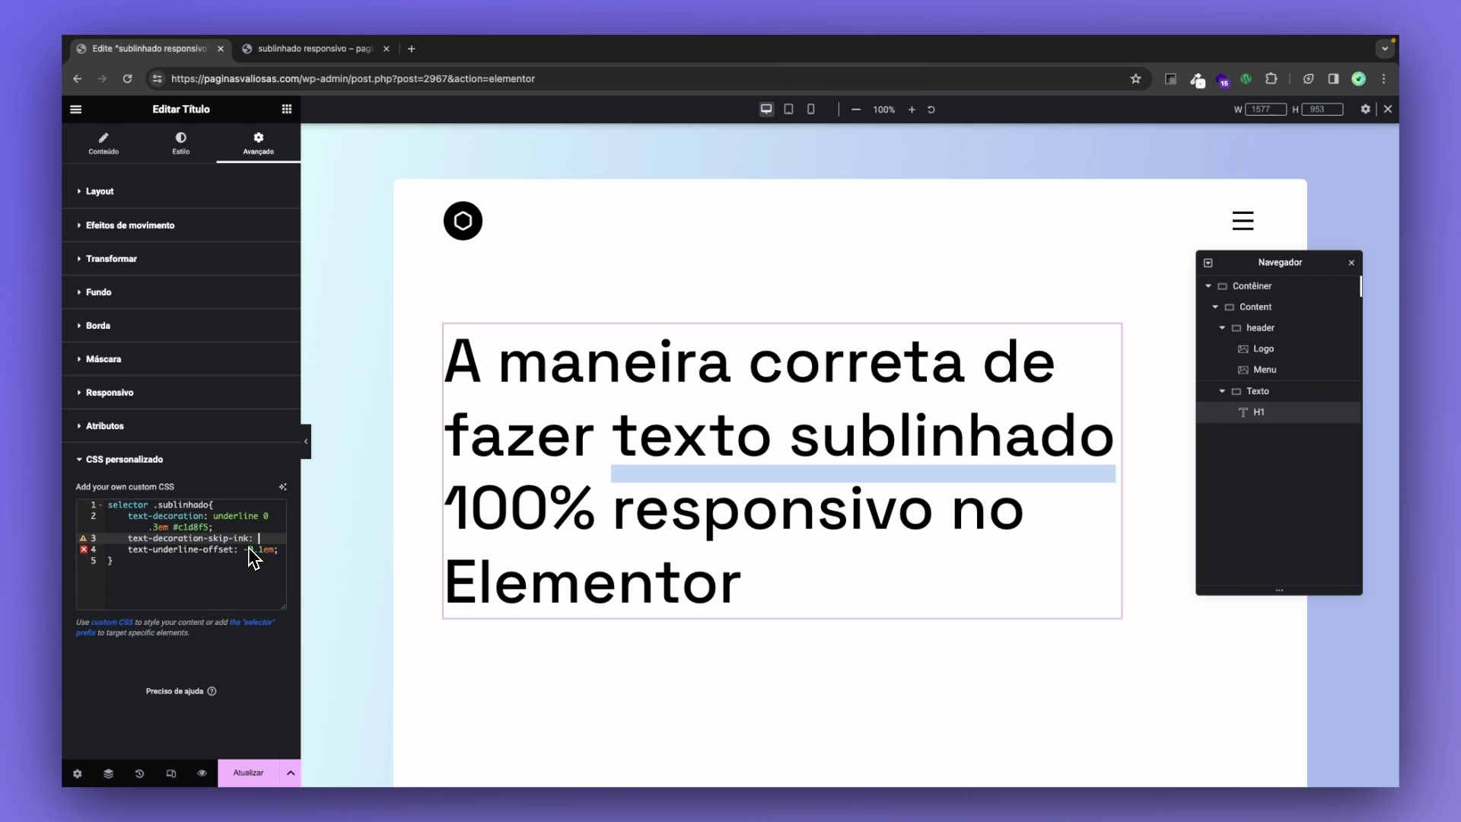
text(none)
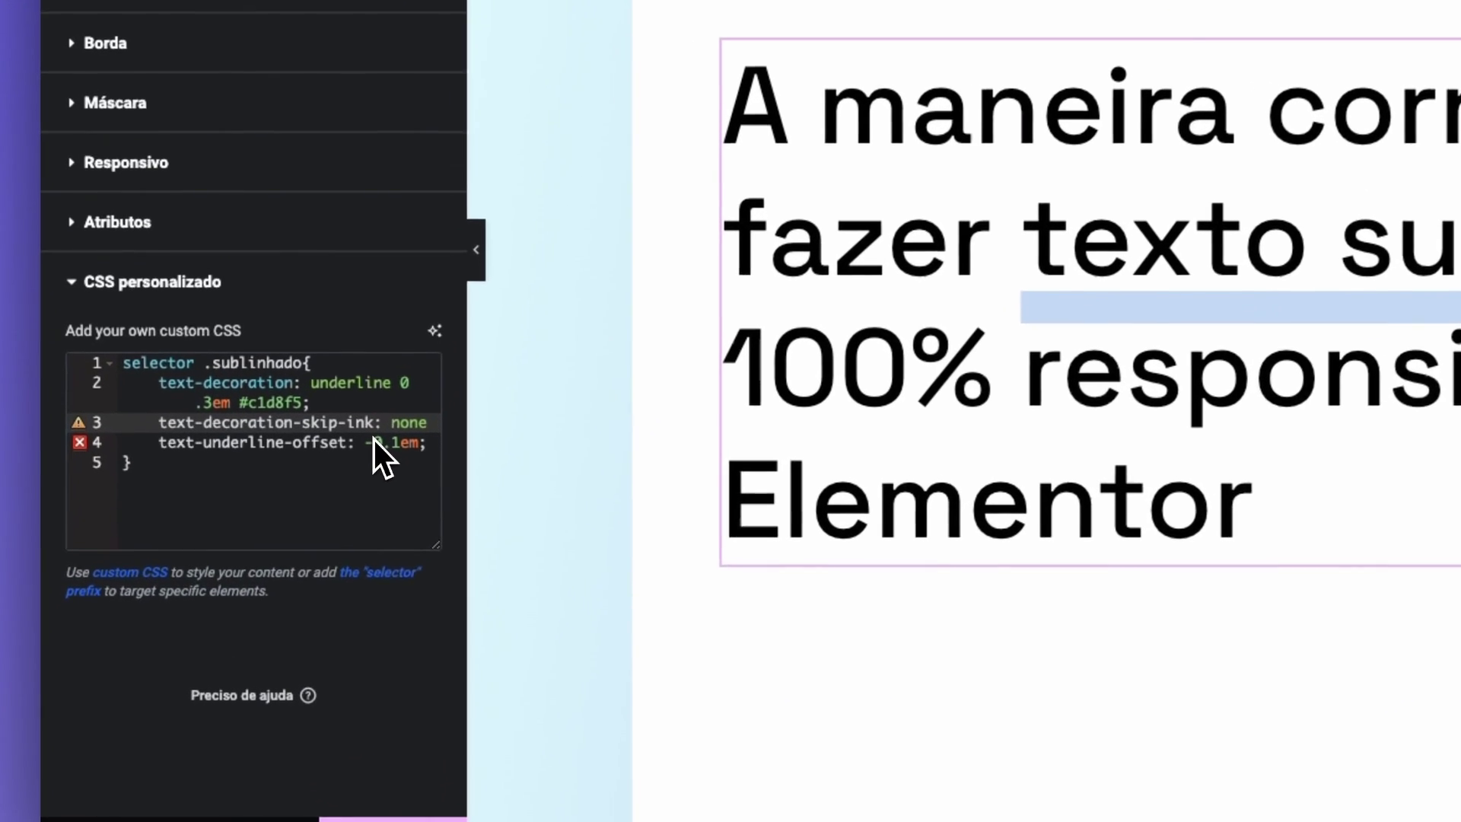
text(;)
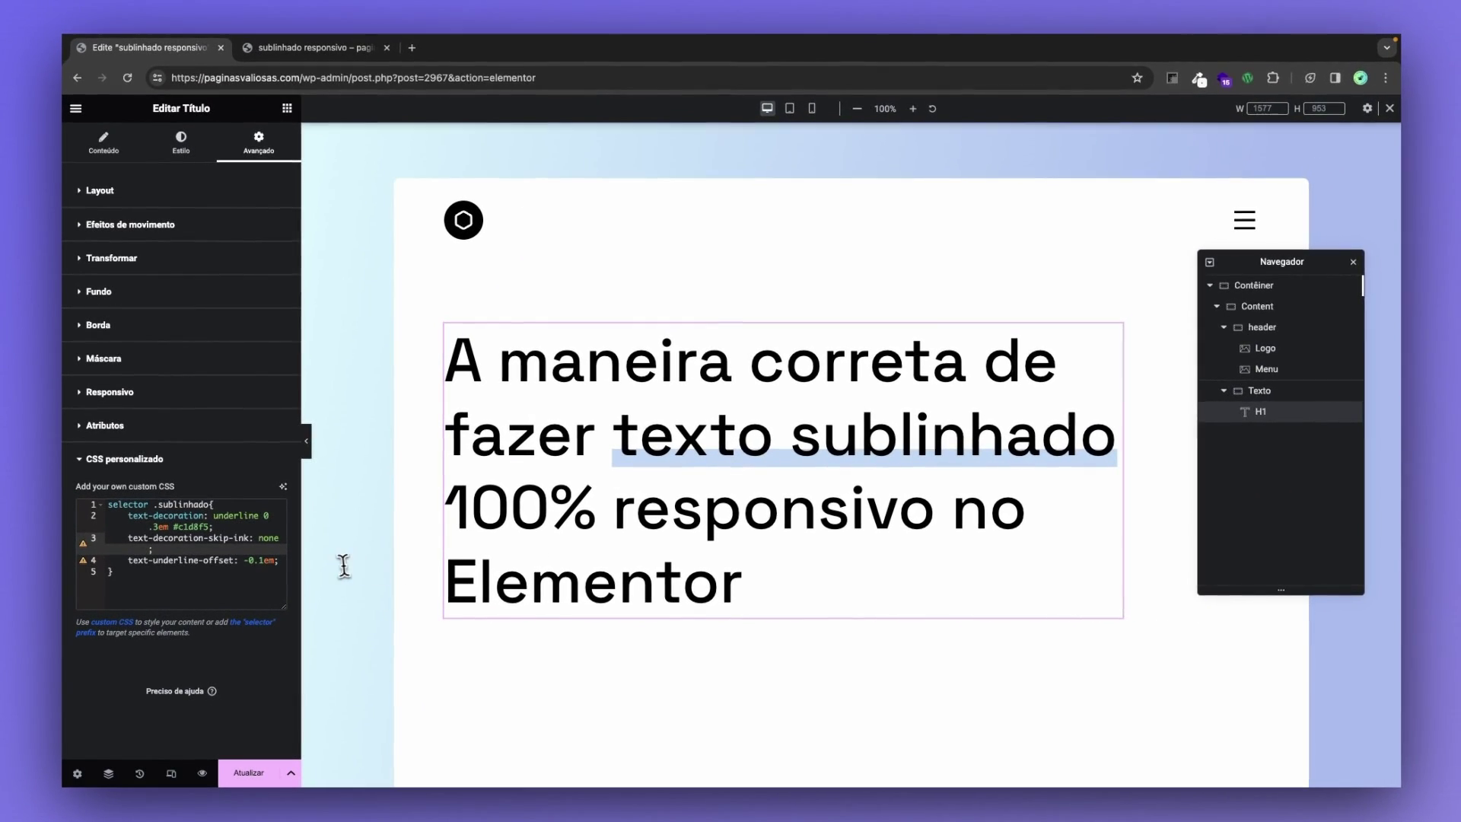
Set the text-underline-offset to -0.16em and update the page
click(265, 563)
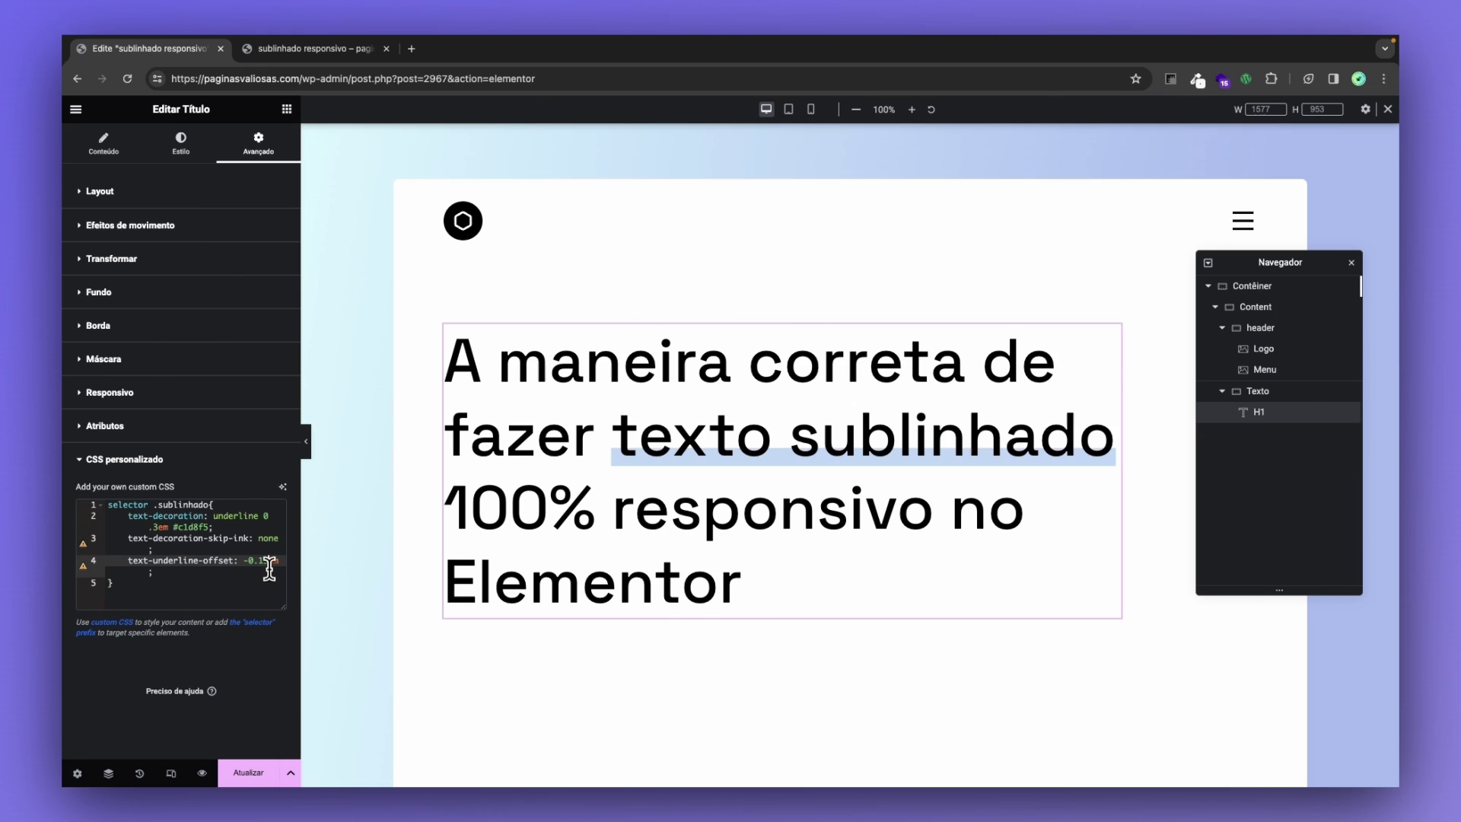
text(5)
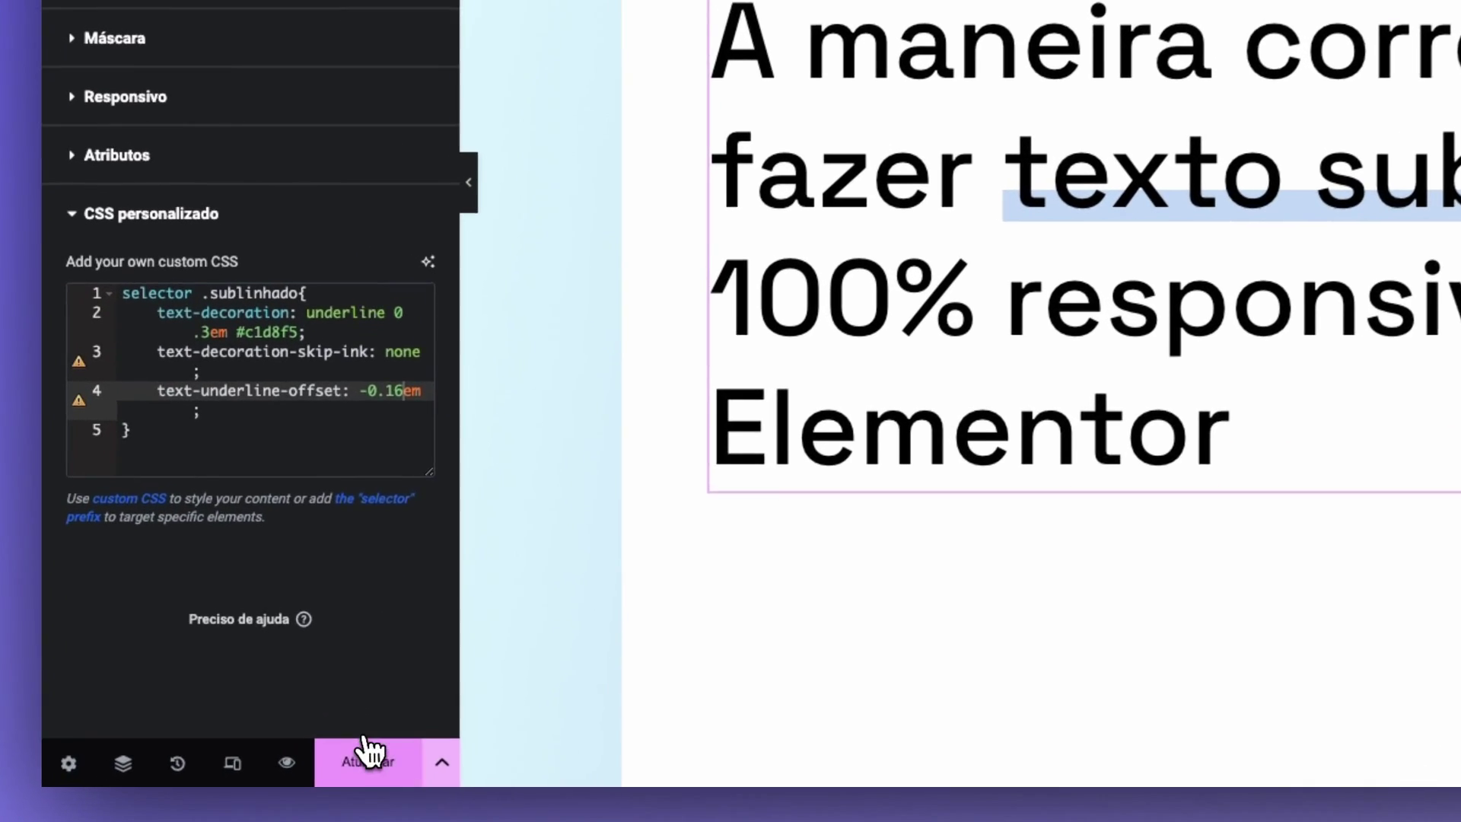
click(248, 772)
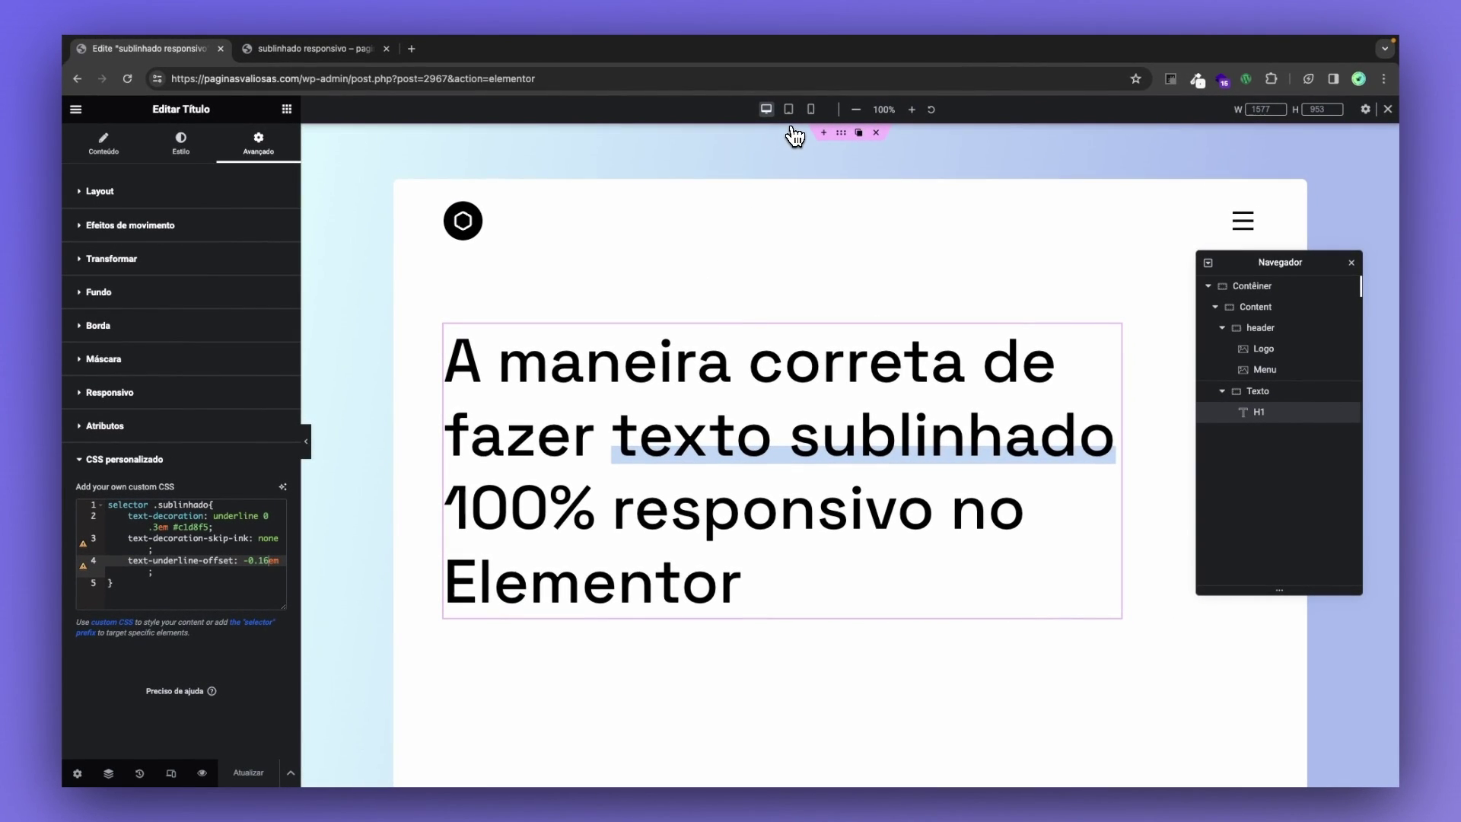
Compare the heading's underline in the tablet, mobile and desktop views, ending in the mobile view
click(788, 109)
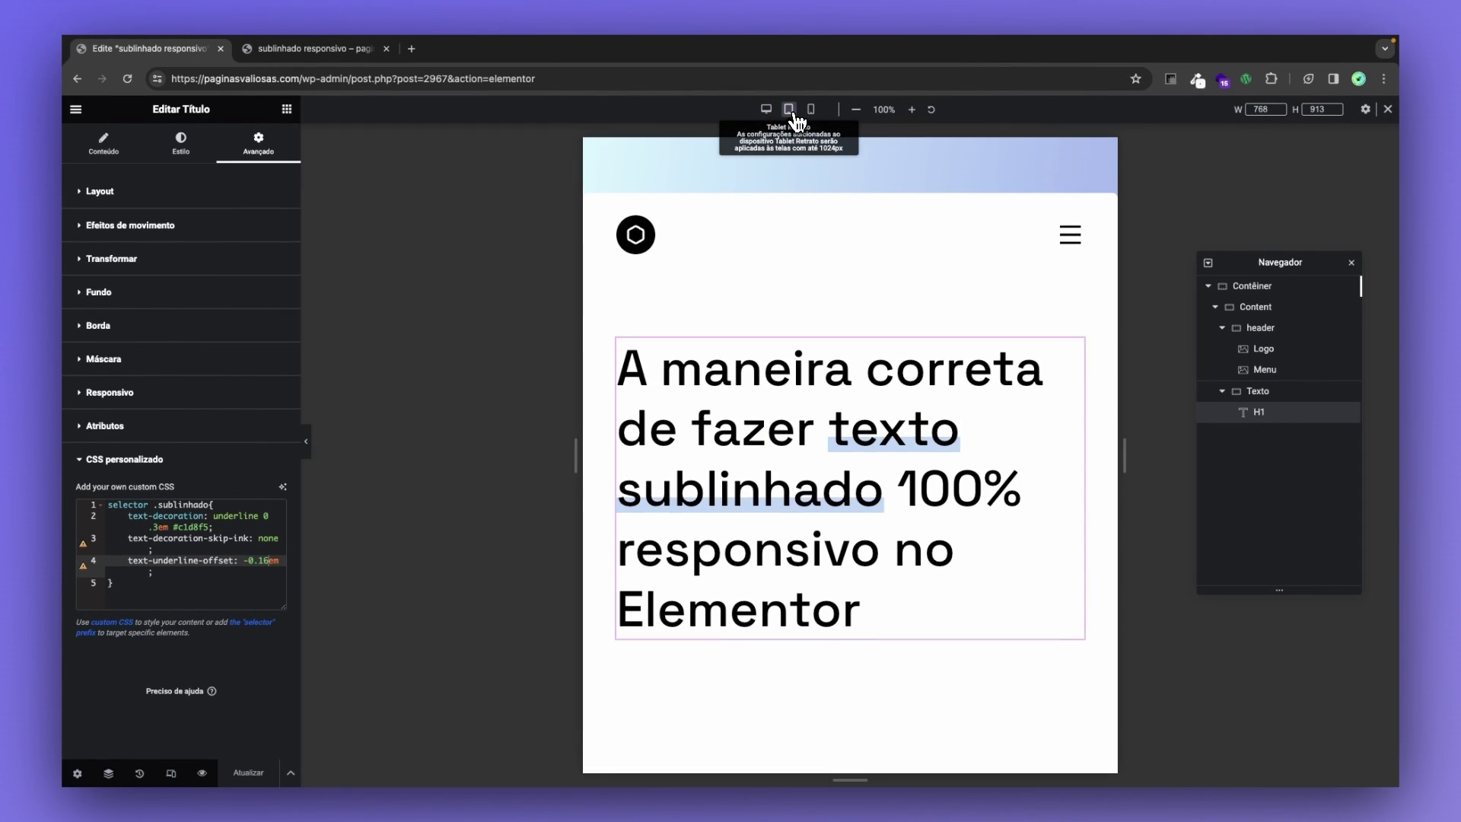
click(808, 112)
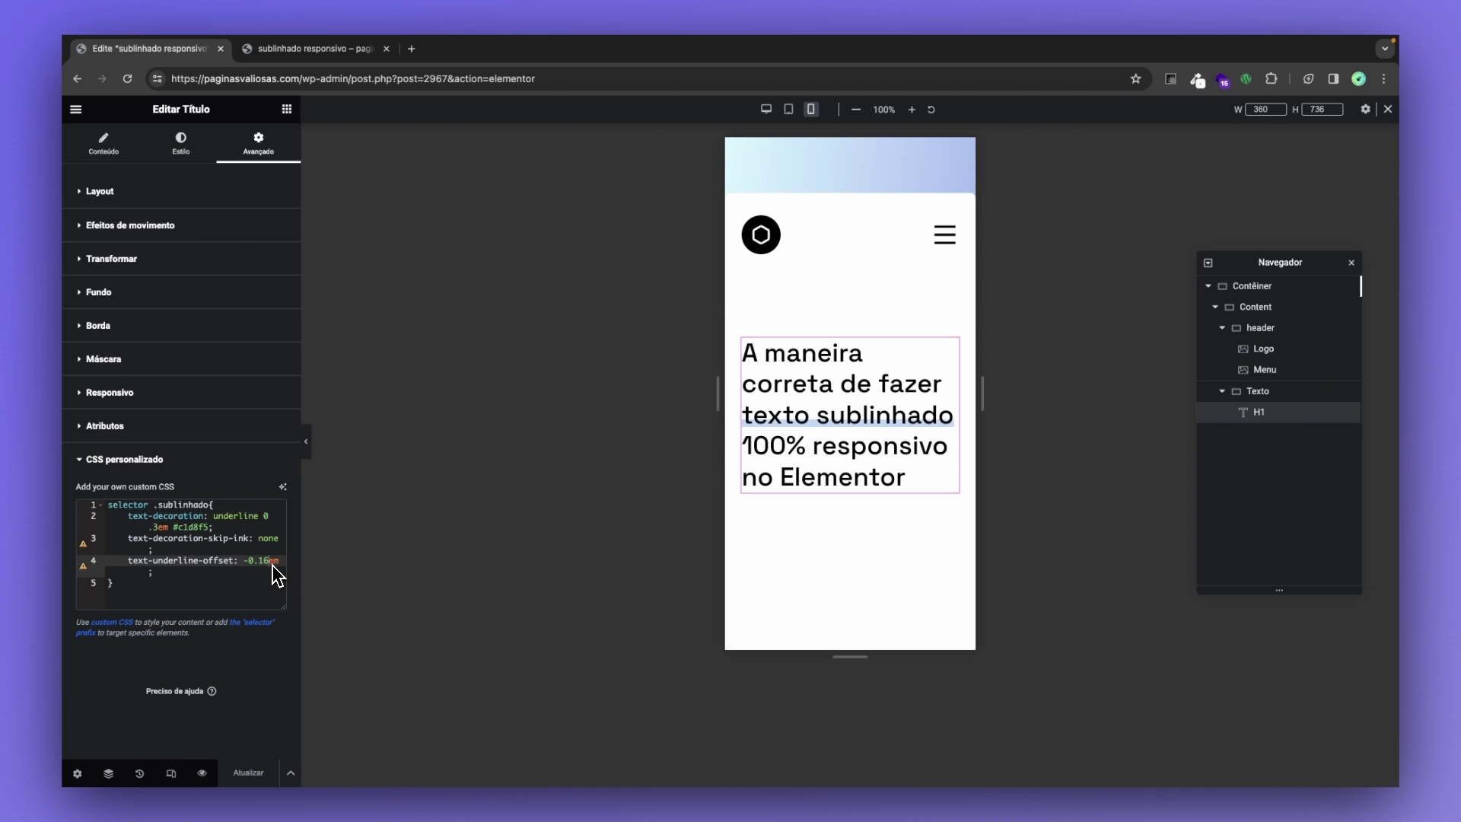
click(790, 112)
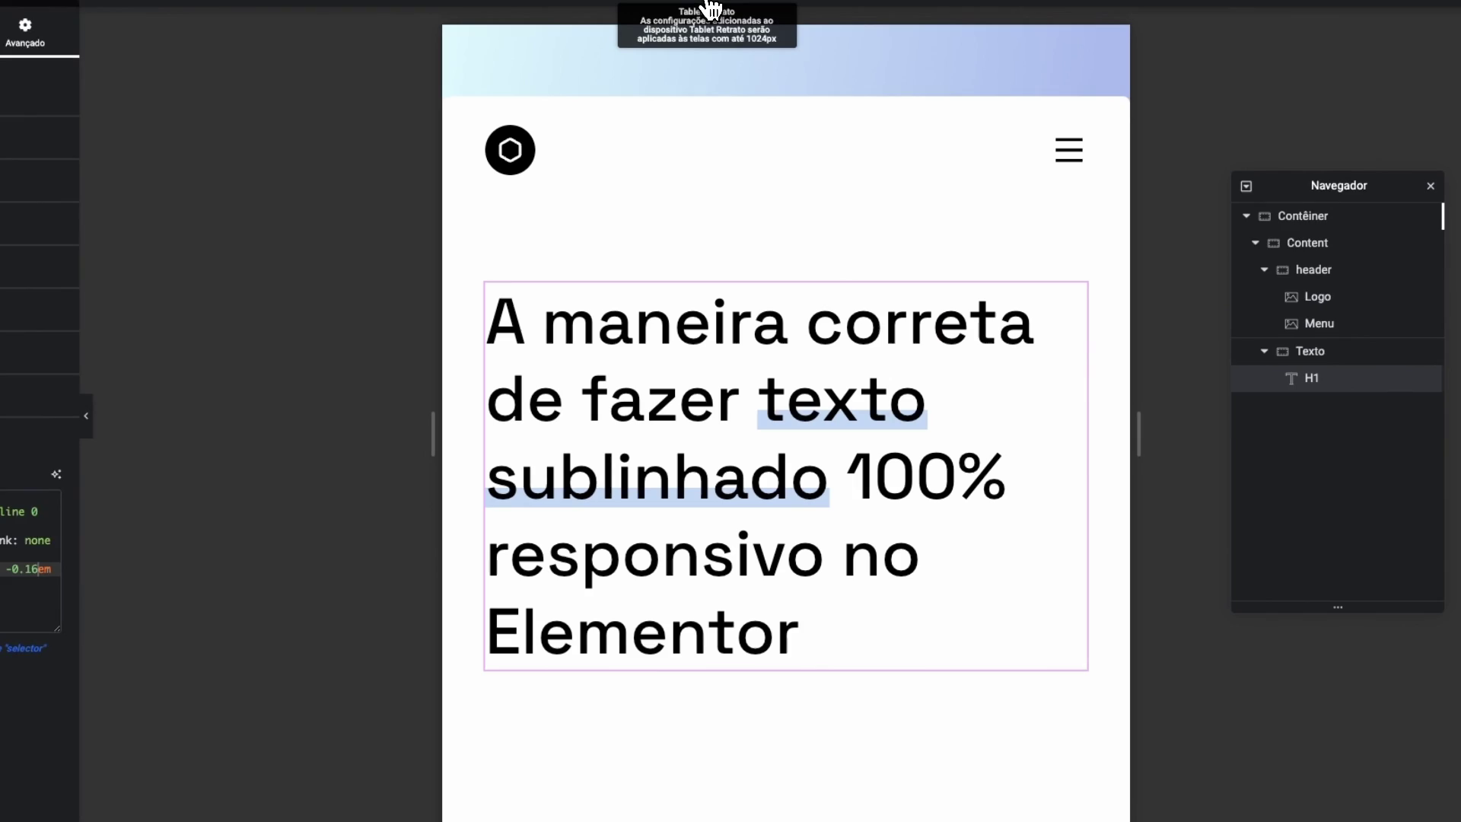
click(685, 9)
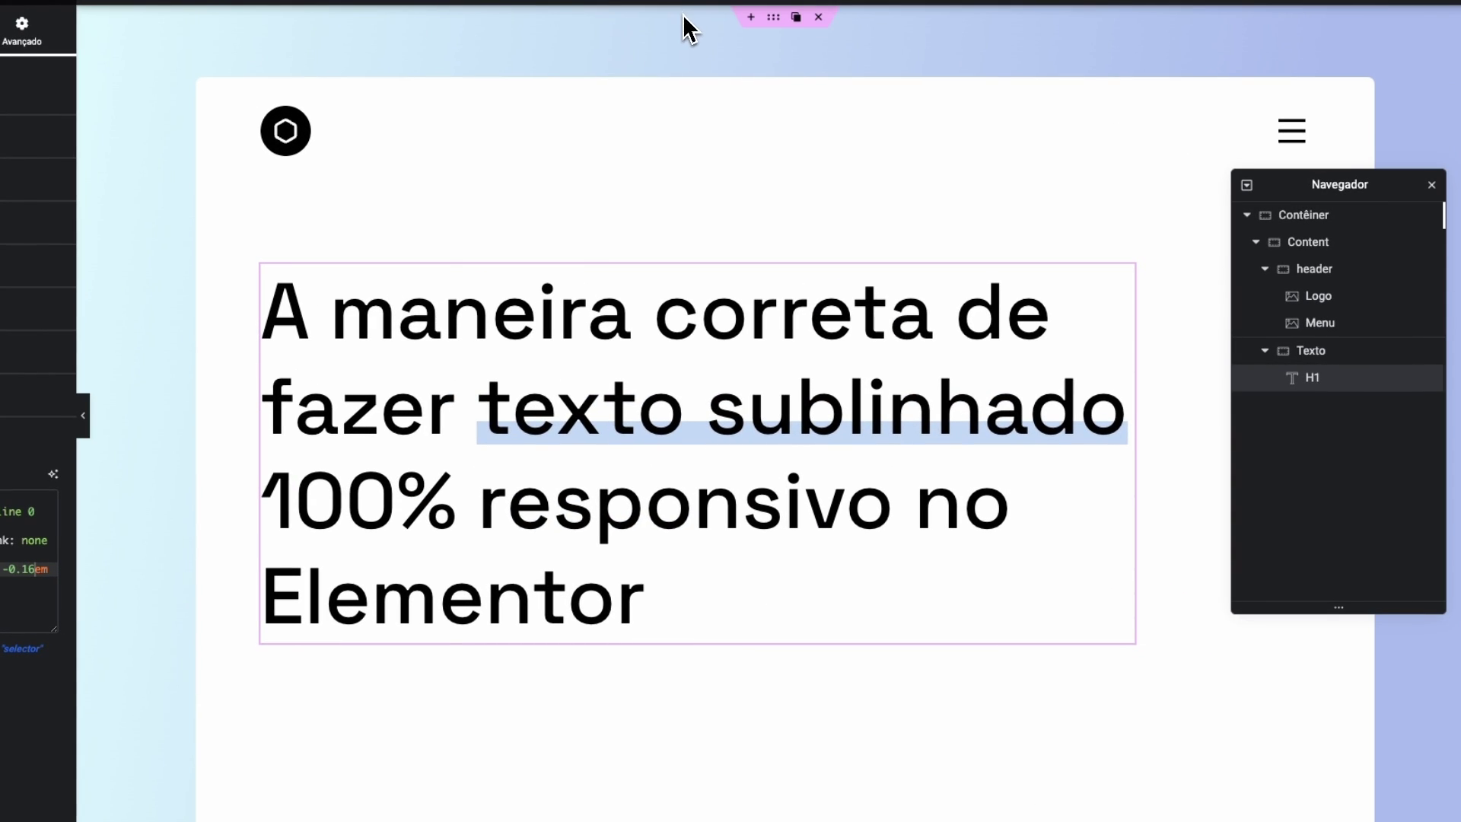
click(732, 14)
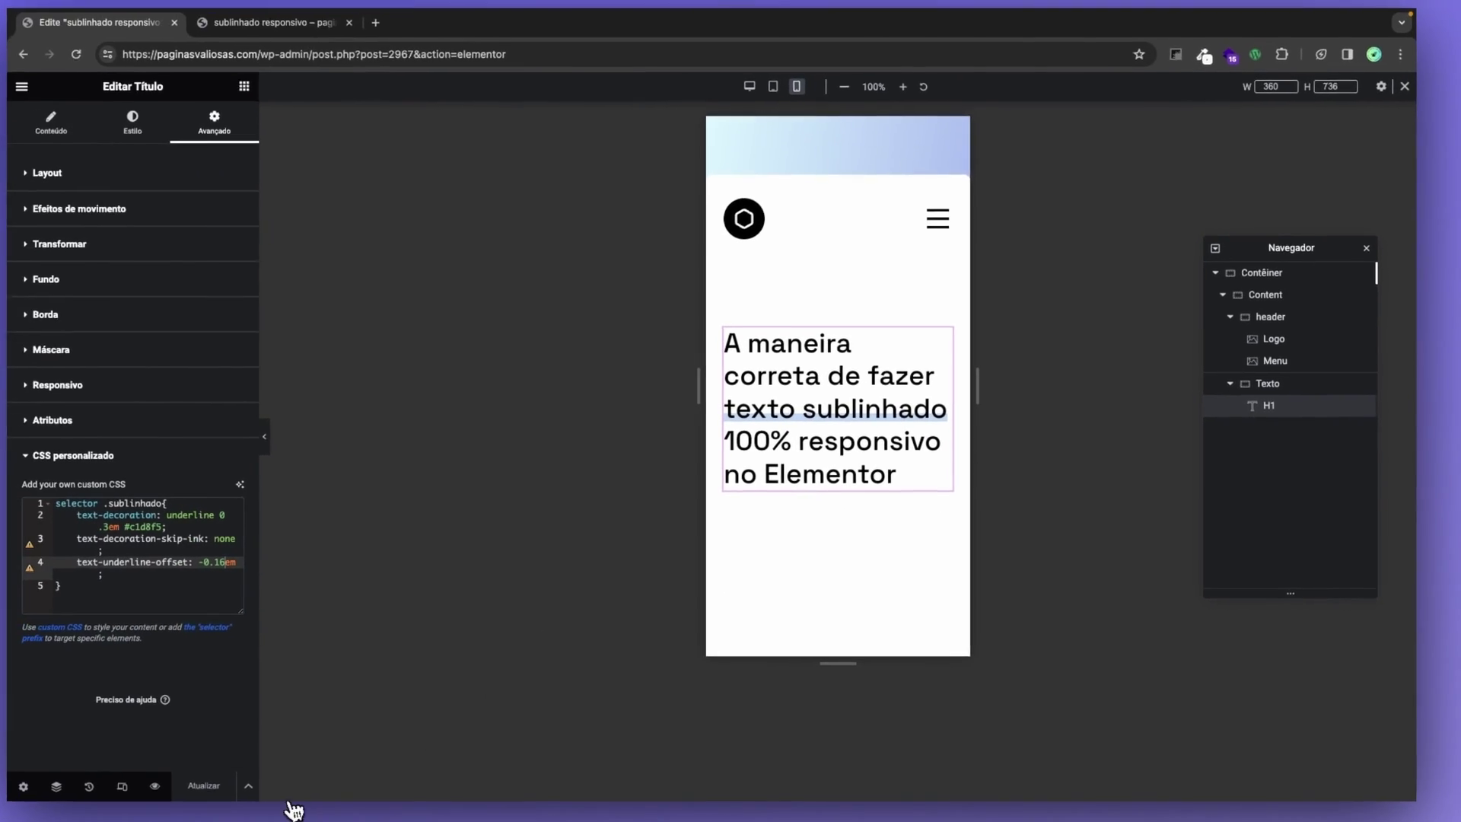
Preview the page in the browser, check the underline at narrower and wider page widths, and close the developer tools
click(155, 786)
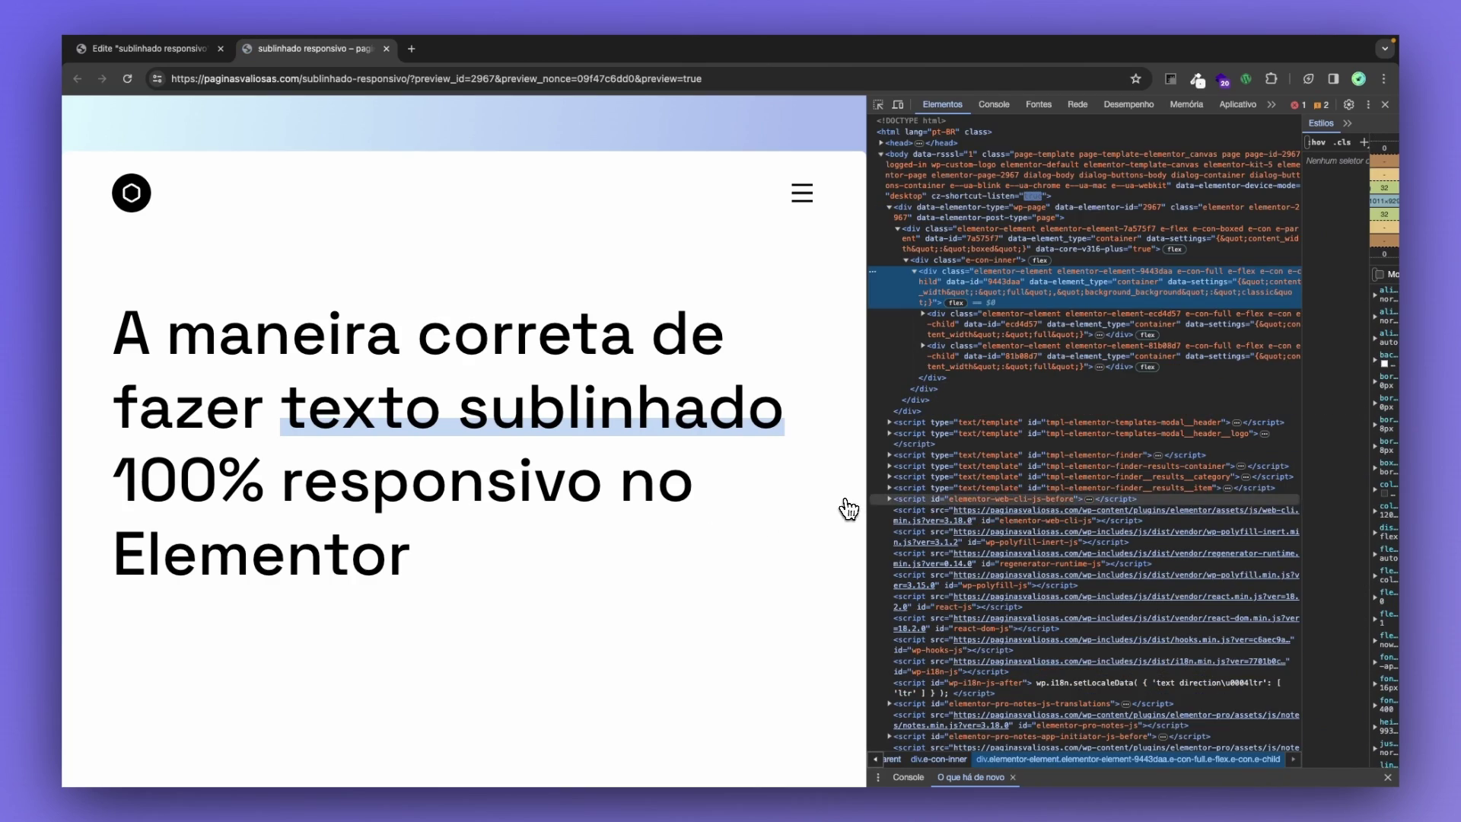
drag(847, 508, 449, 476)
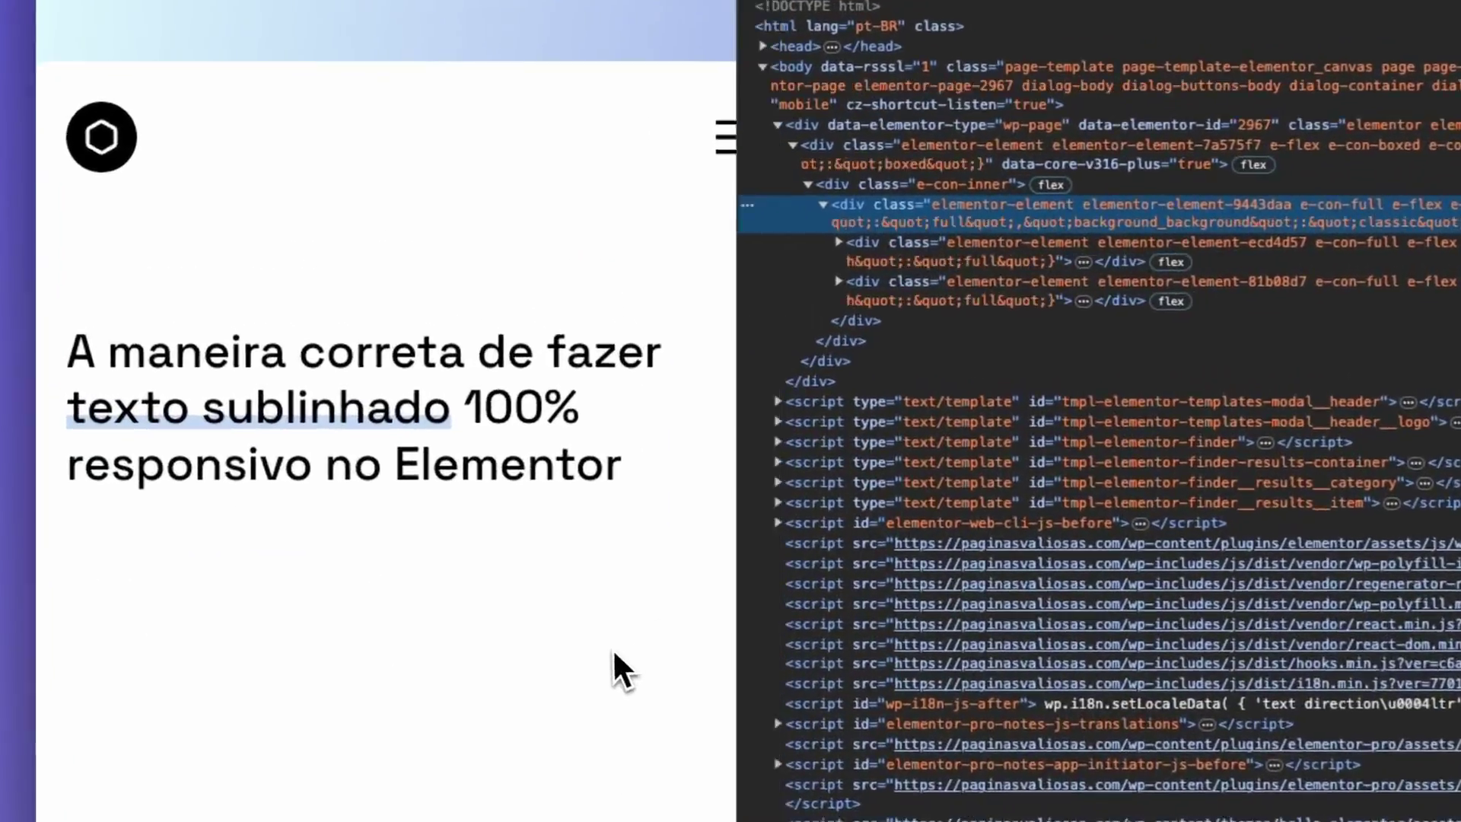
drag(613, 647, 439, 651)
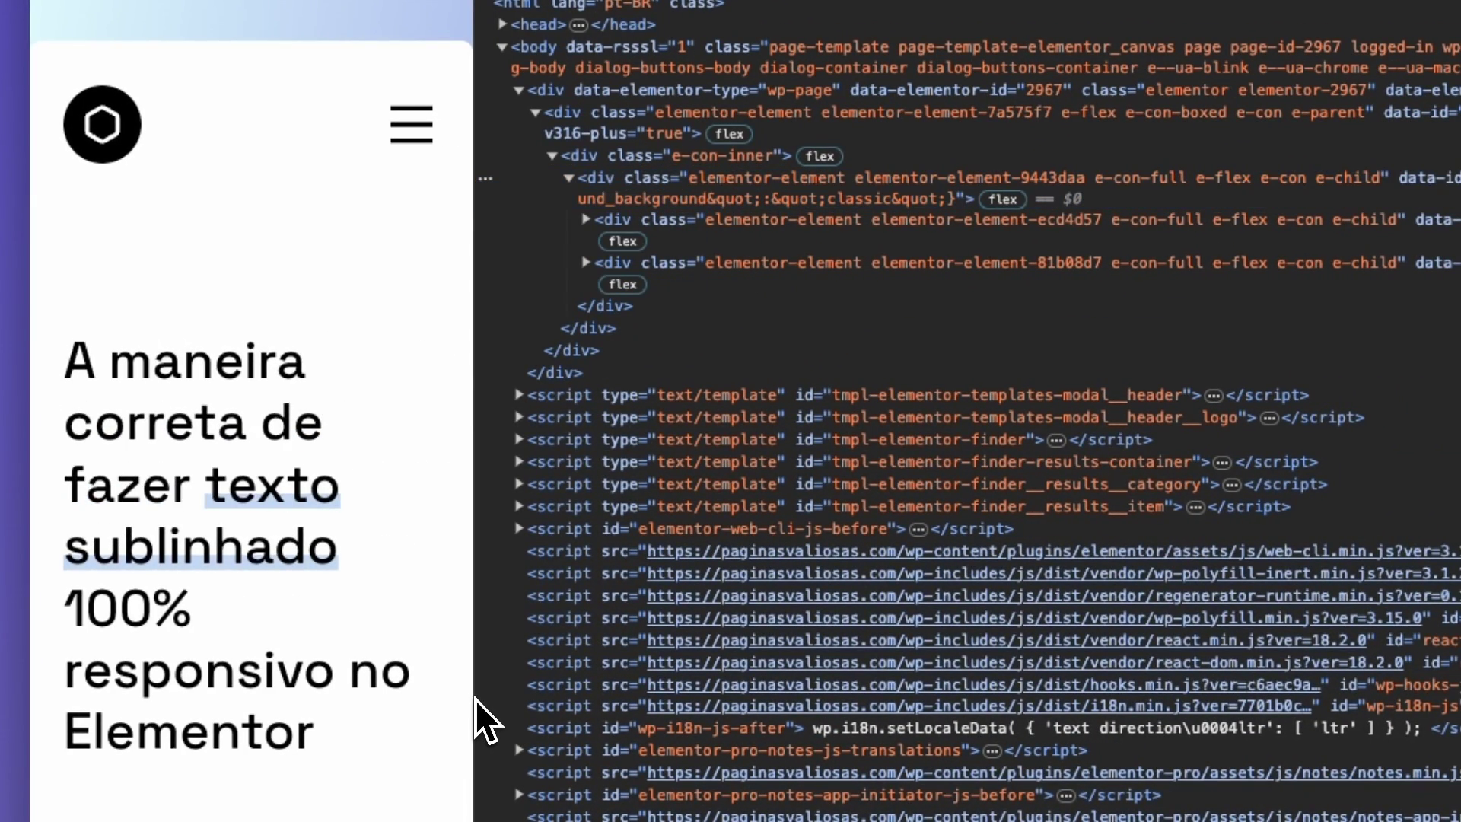
drag(475, 700, 1457, 669)
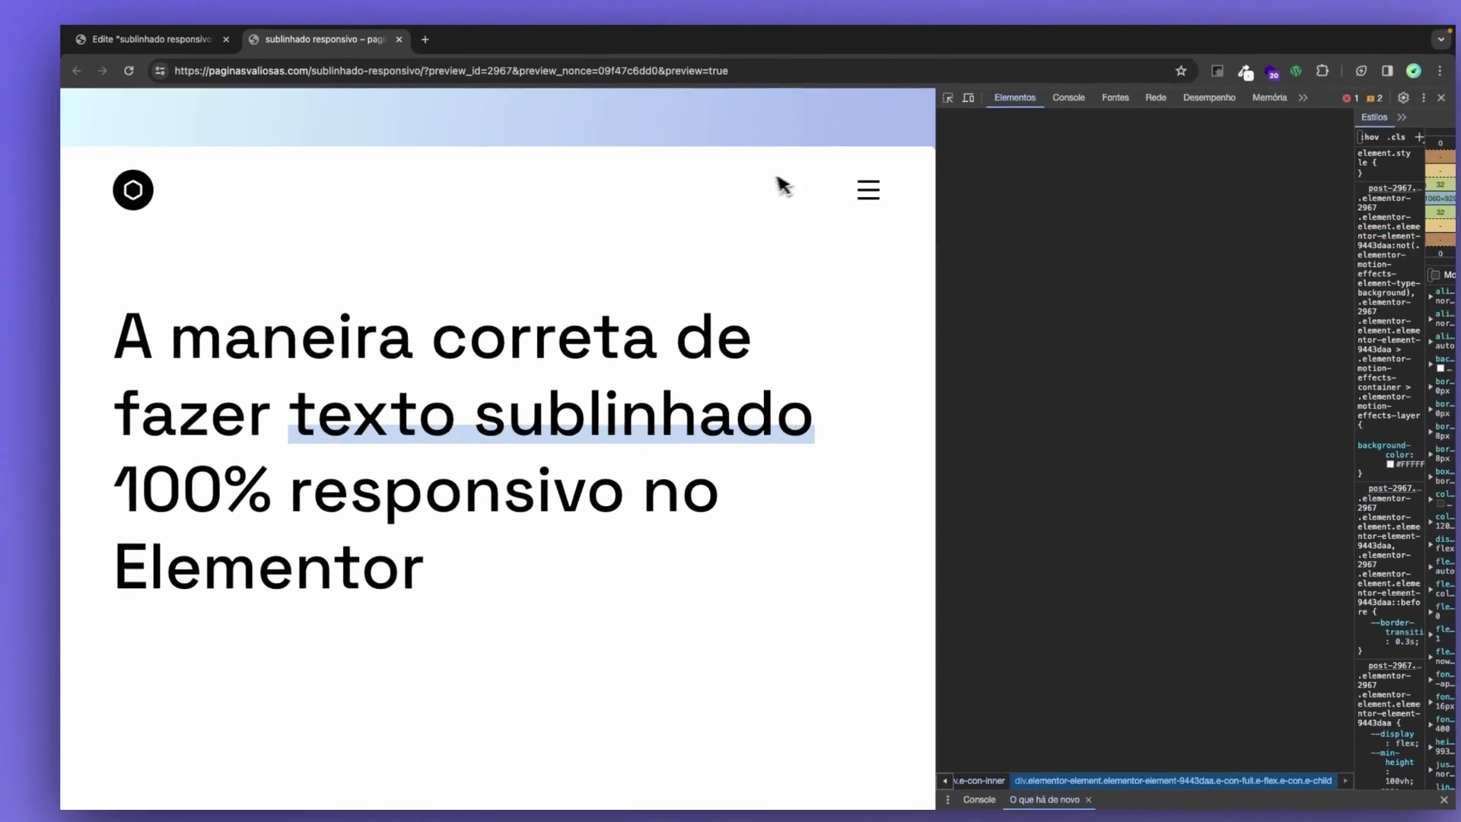
key(super+alt+i)
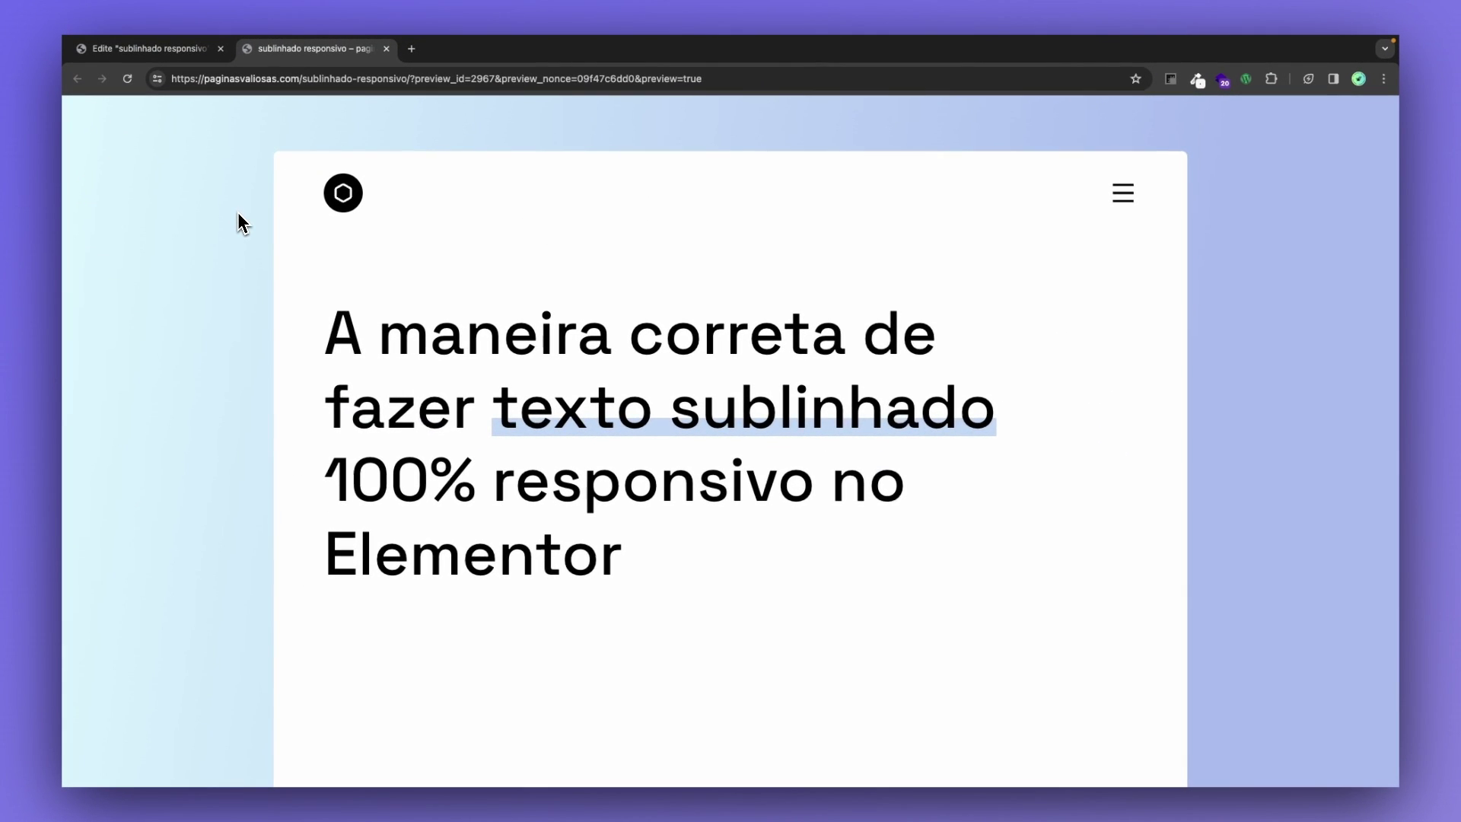